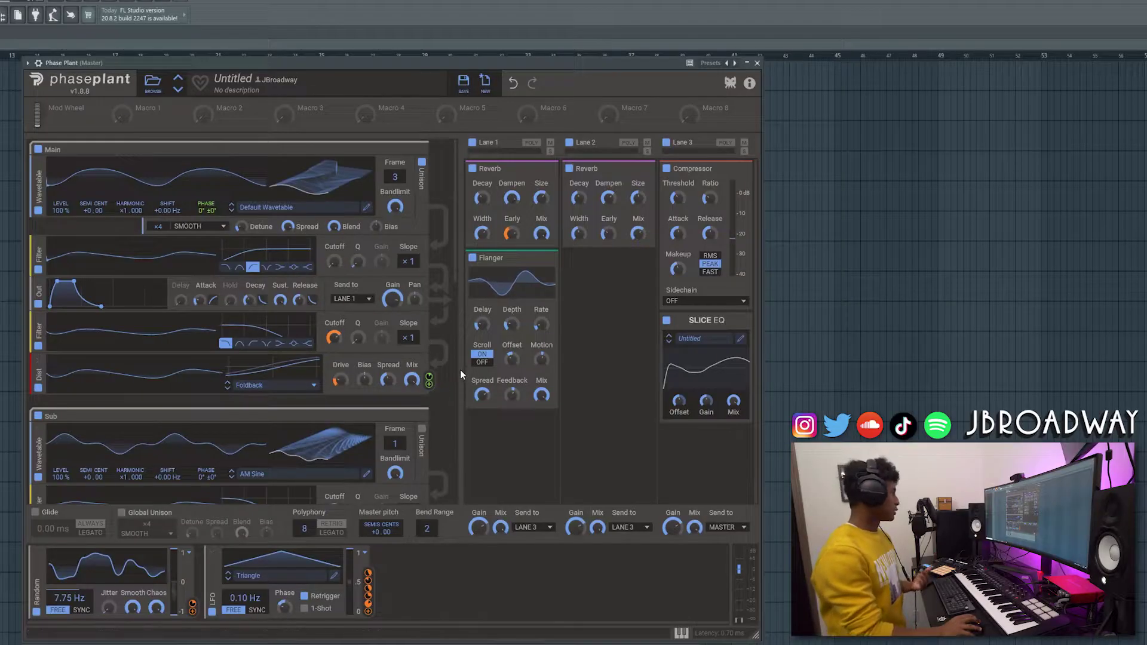
pyautogui.scroll(-15, 433, 425)
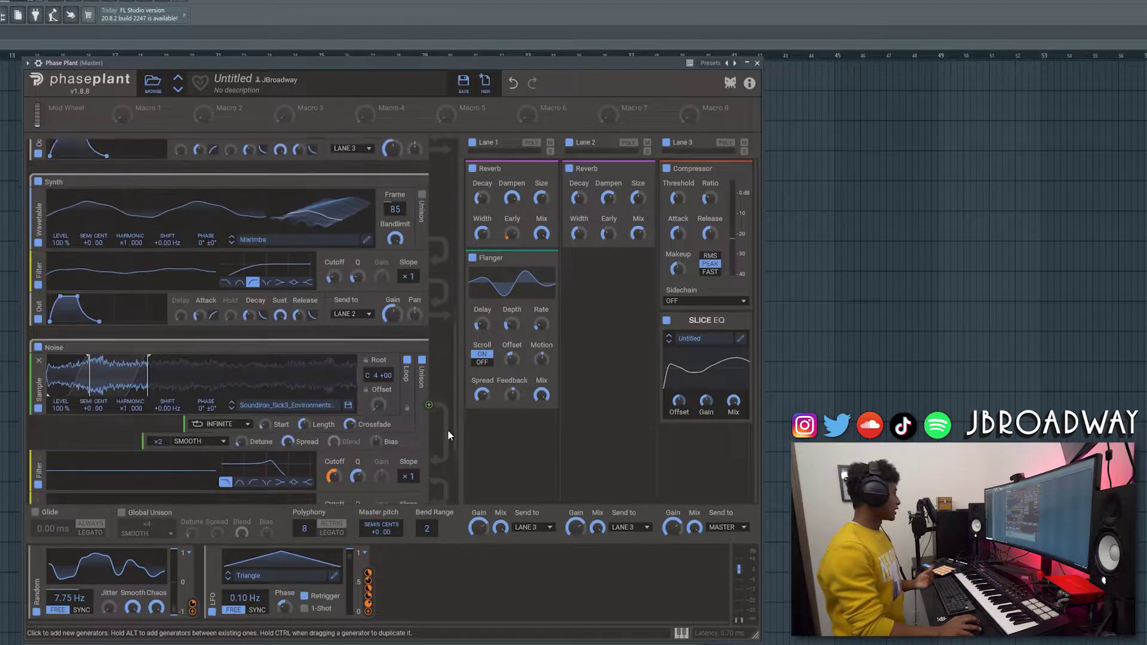
pyautogui.scroll(3, 450, 435)
pyautogui.scroll(12, 107, 462)
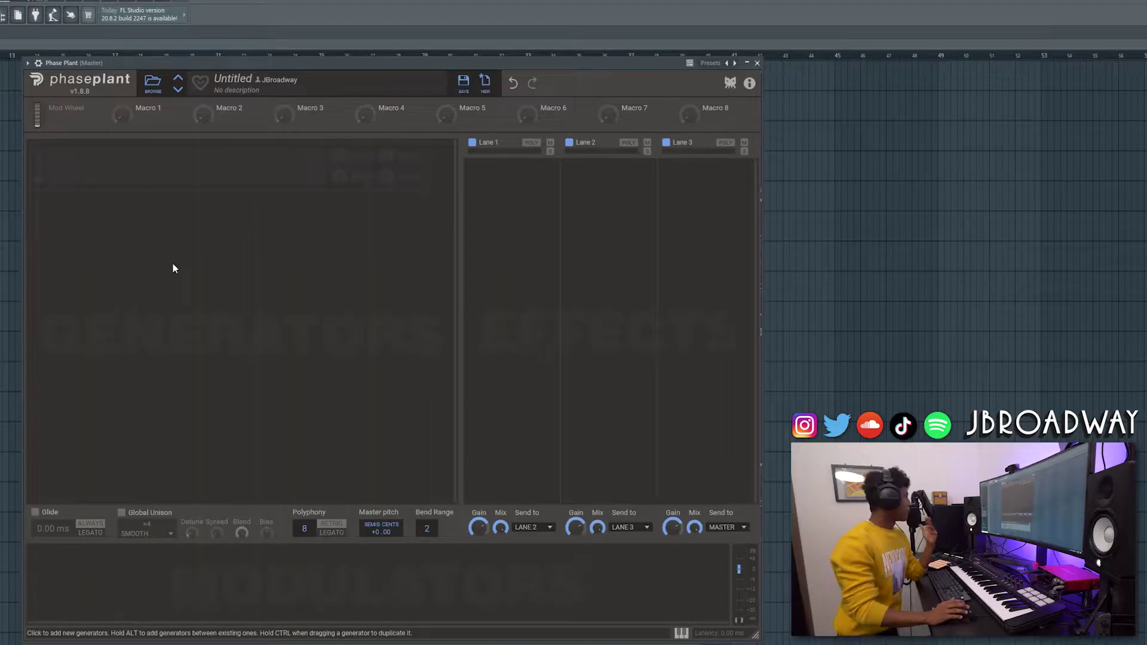
# Step: Add a Wavetable generator to the empty patch and a Distortion module below its output
pyautogui.click(267, 180)
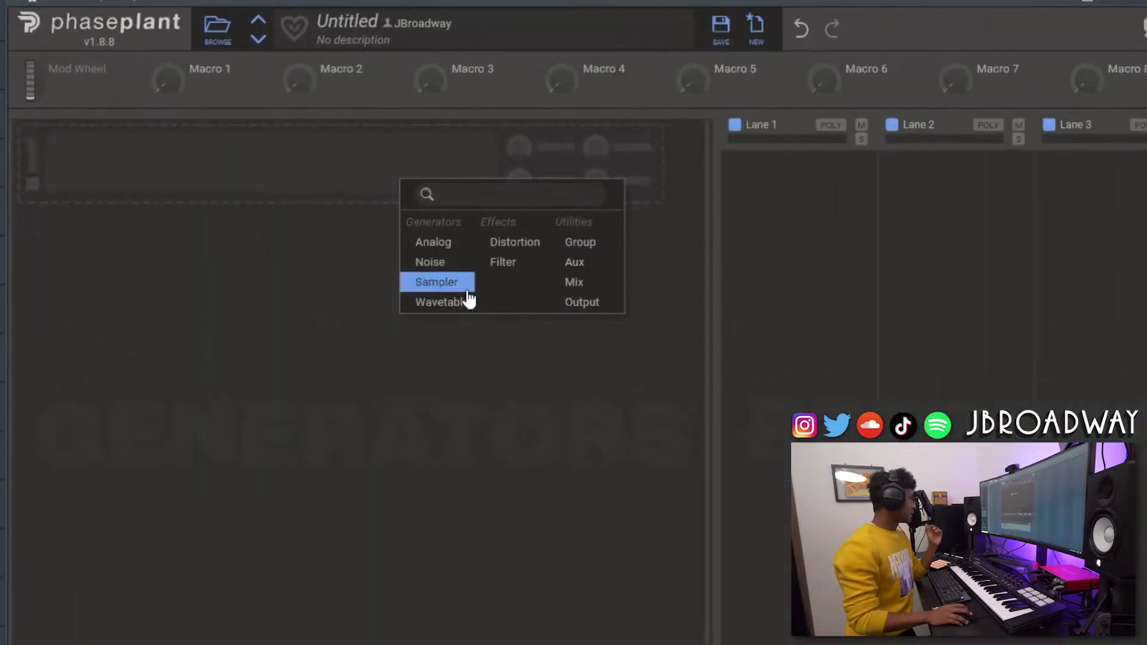
pyautogui.click(443, 302)
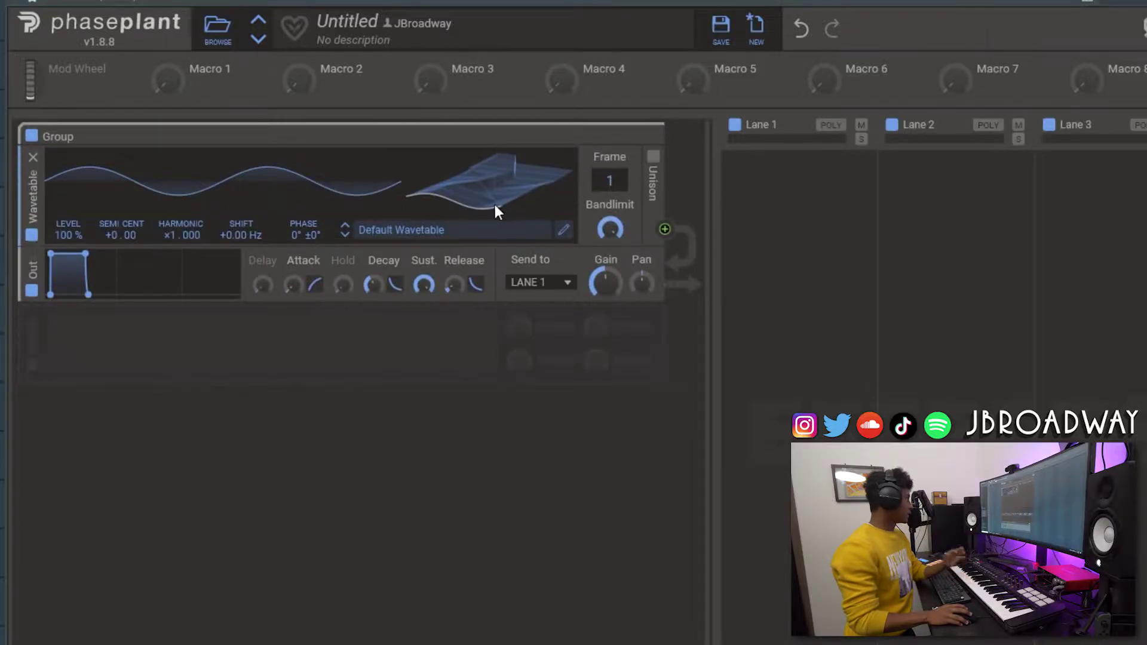
pyautogui.click(353, 369)
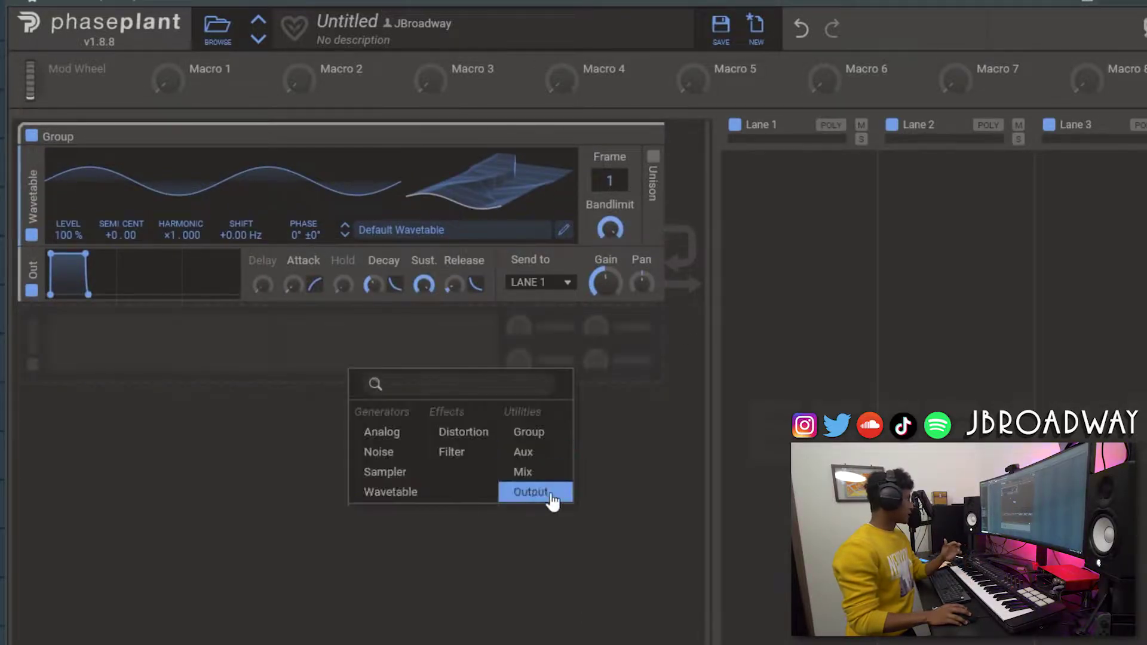
pyautogui.click(471, 325)
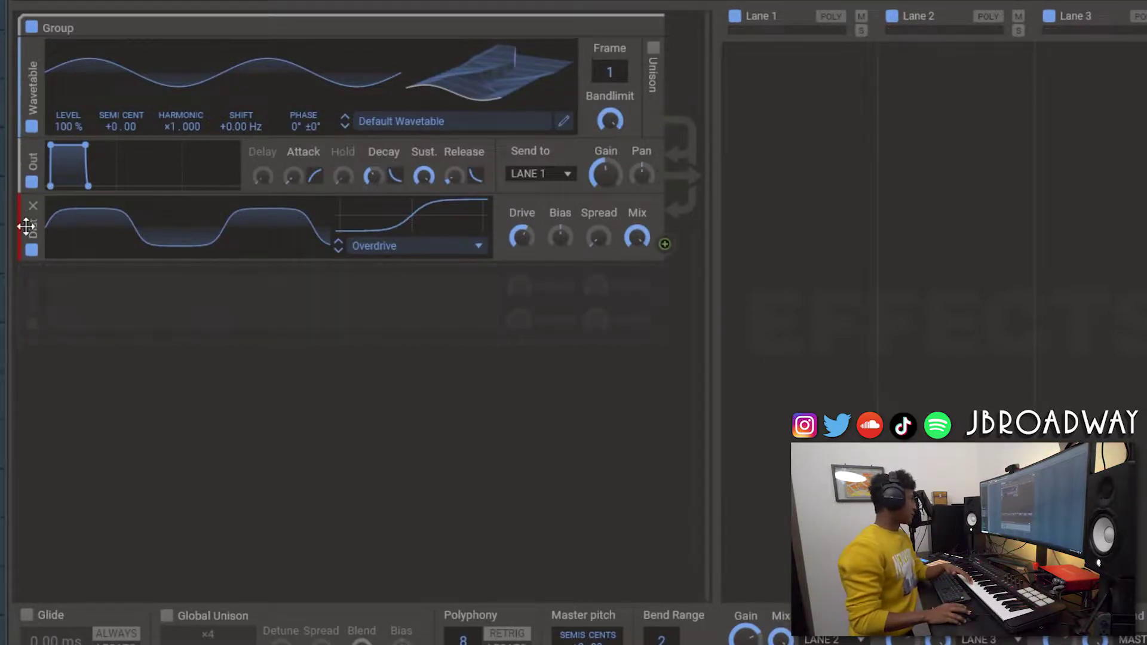
# Step: Try the distortion between the wavetable and the output, and return it to its place below the output
pyautogui.moveTo(26, 227); pyautogui.dragTo(61, 221)
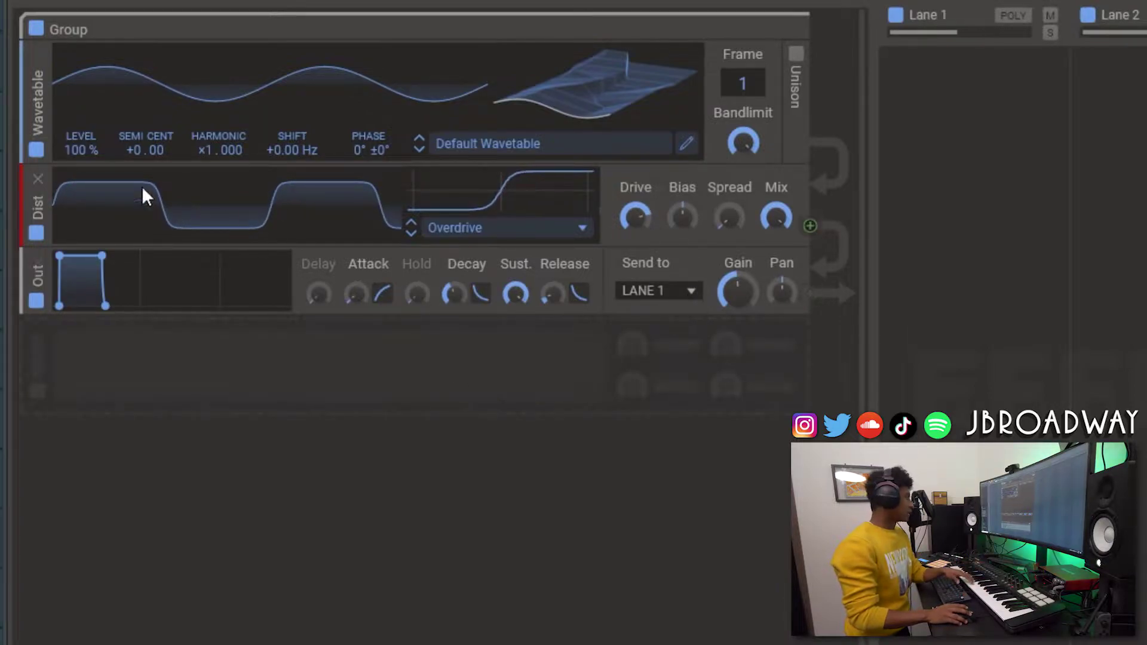
pyautogui.moveTo(41, 210); pyautogui.dragTo(35, 378)
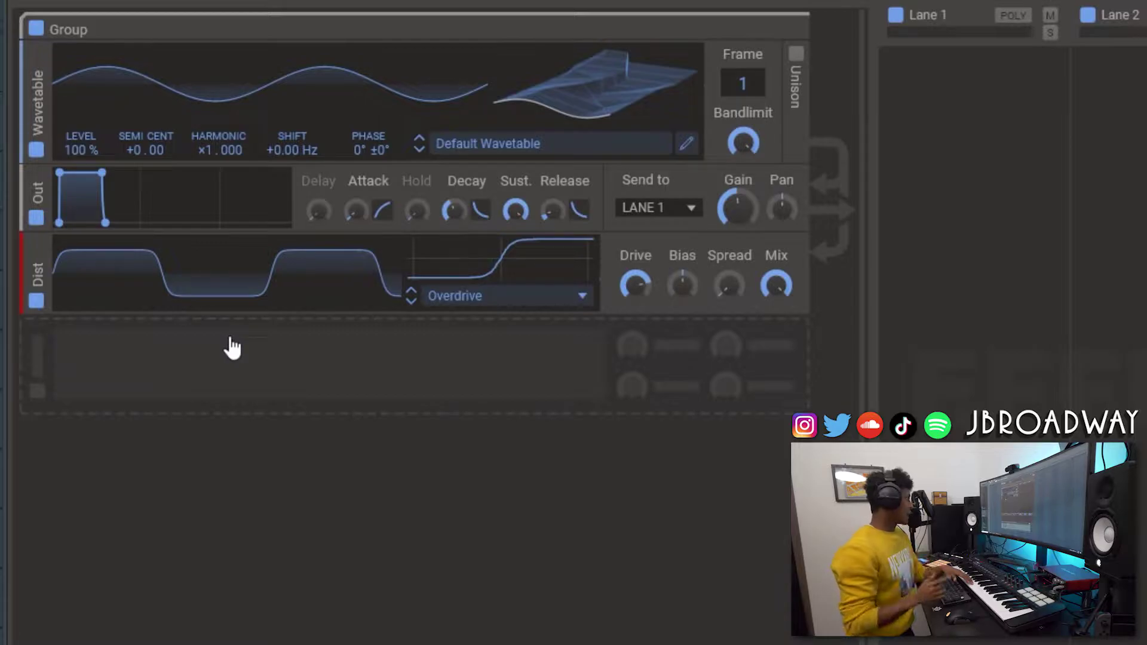
# Step: Route the distortion's audio output to modulate the wavetable's phase and adjust the modulation depth
pyautogui.click(807, 293)
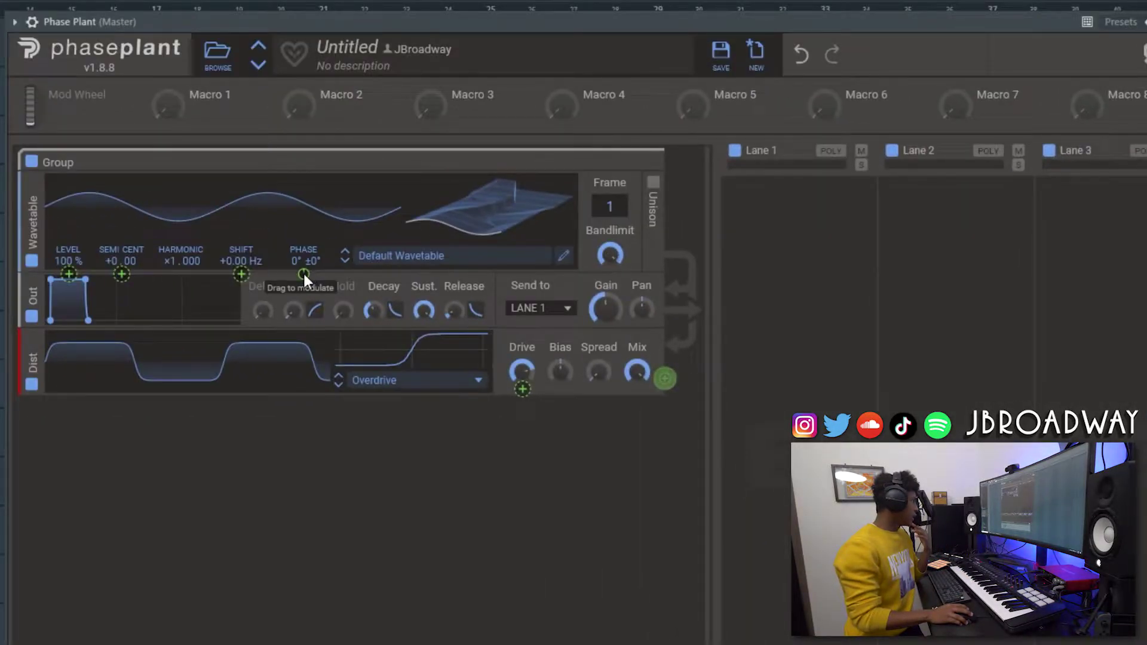
pyautogui.moveTo(56, 159); pyautogui.dragTo(57, 147)
pyautogui.moveTo(303, 274); pyautogui.dragTo(303, 269)
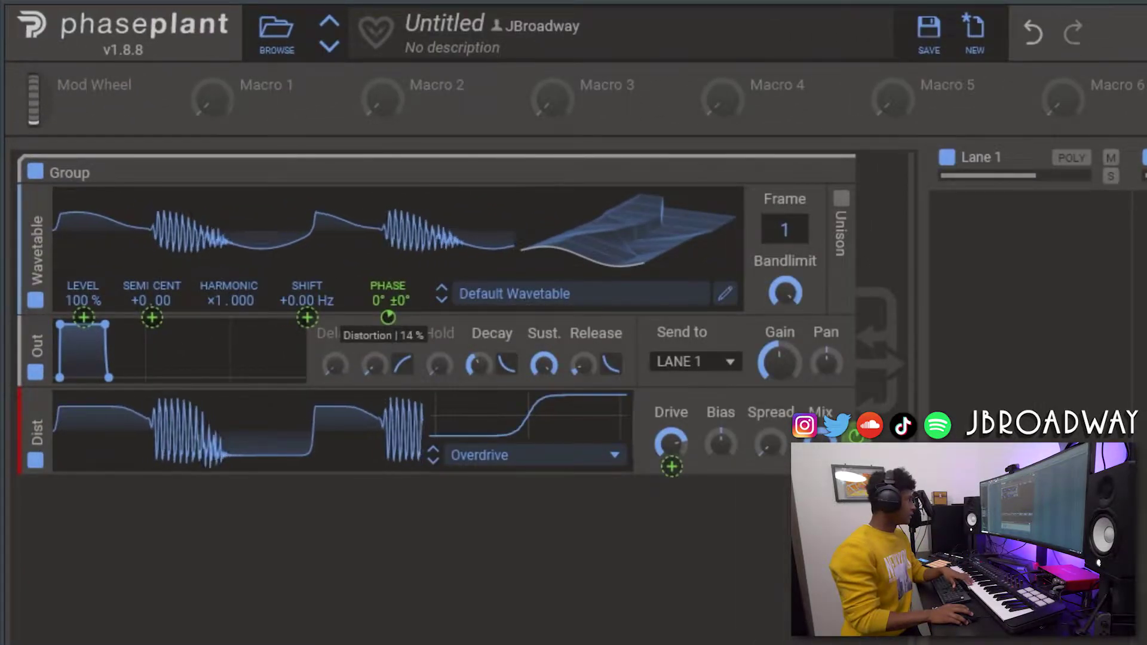
pyautogui.moveTo(388, 317); pyautogui.dragTo(388, 320)
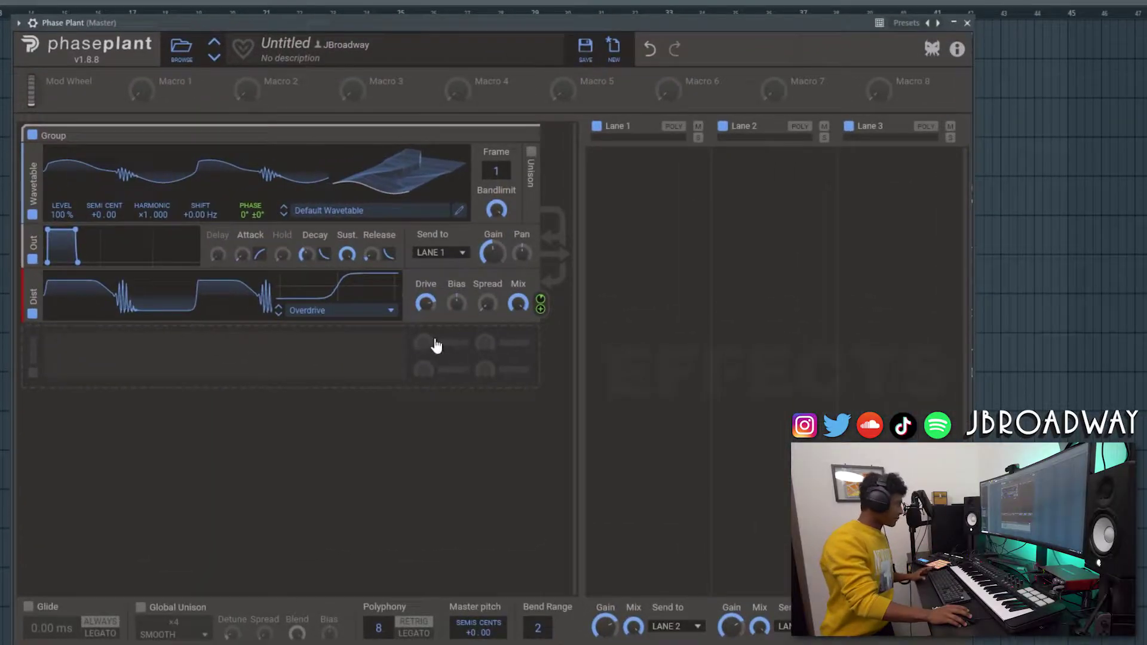
# Step: Insert a low-pass Filter between the output and the distortion and lower its cutoff
pyautogui.press('alt')
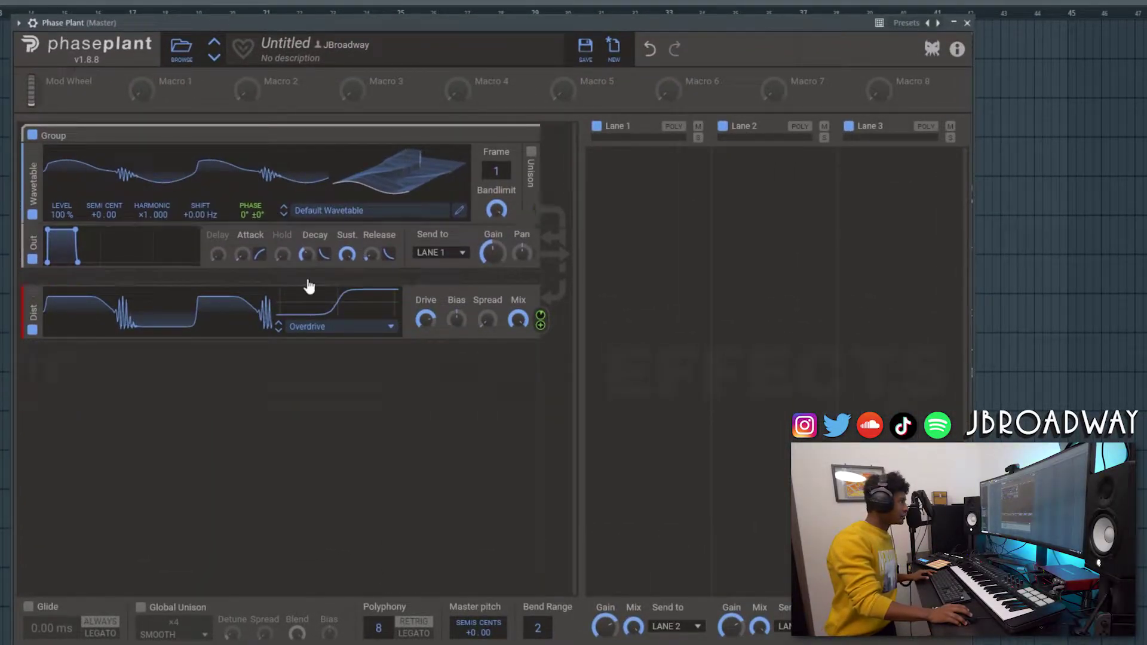
pyautogui.moveTo(307, 292)
pyautogui.mouseDown()
pyautogui.moveTo(306, 256)
pyautogui.moveTo(303, 288)
pyautogui.mouseUp()
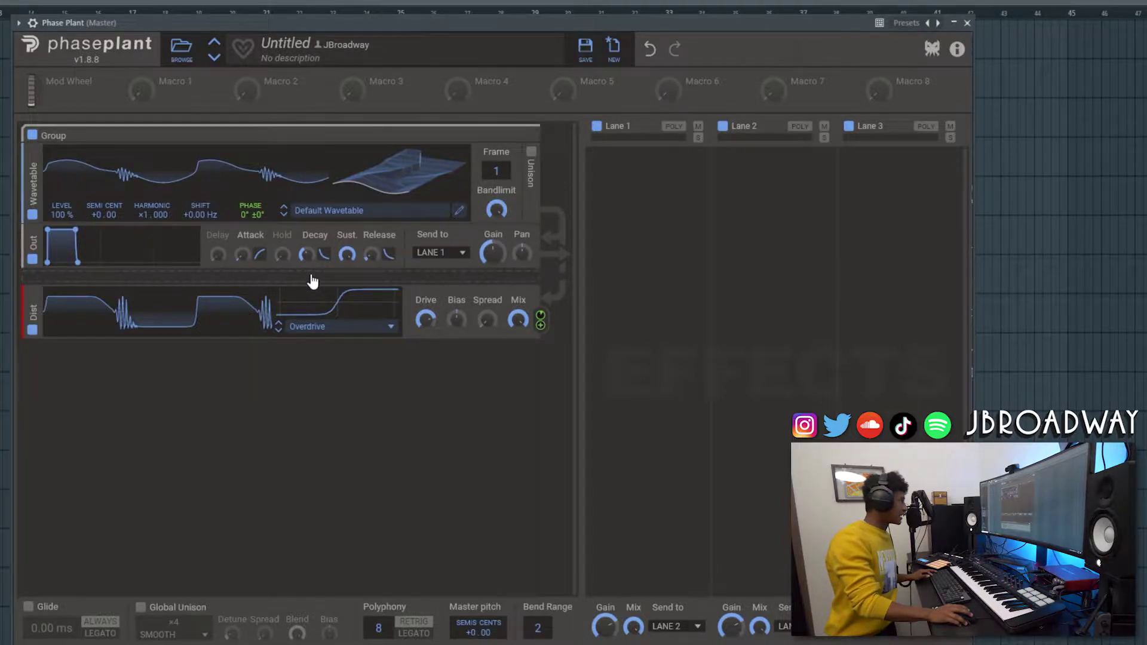
pyautogui.click(312, 283)
pyautogui.click(406, 335)
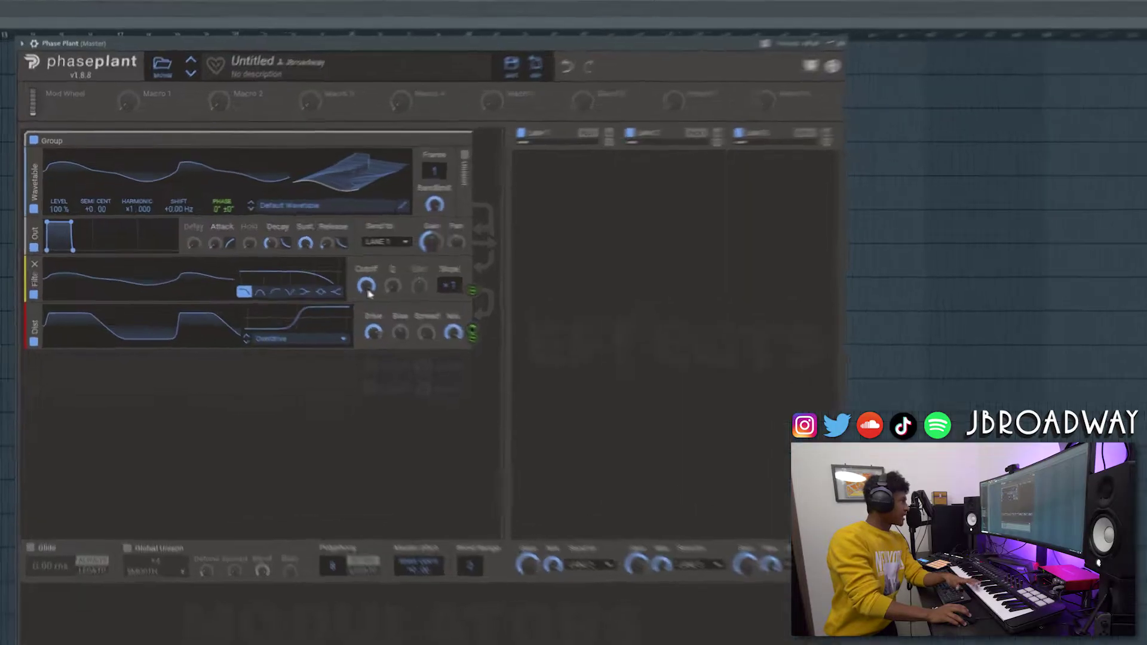
pyautogui.moveTo(336, 281); pyautogui.dragTo(335, 287)
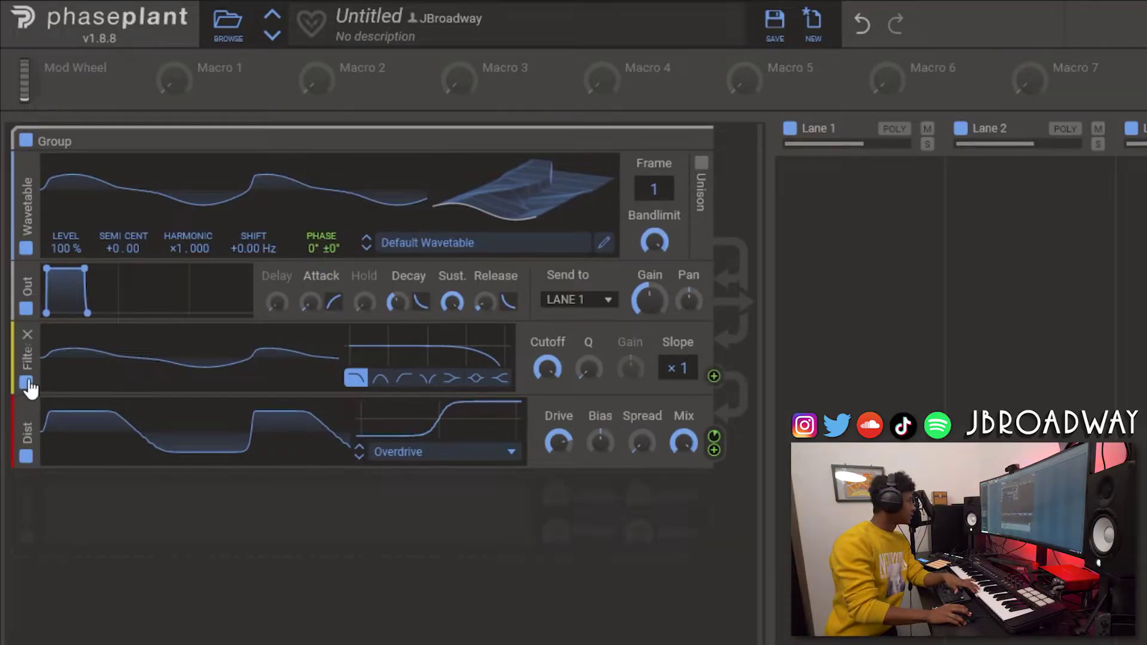
# Step: Bypass and re-enable the filter to compare the sound with and without it
pyautogui.click(26, 383)
pyautogui.click(28, 386)
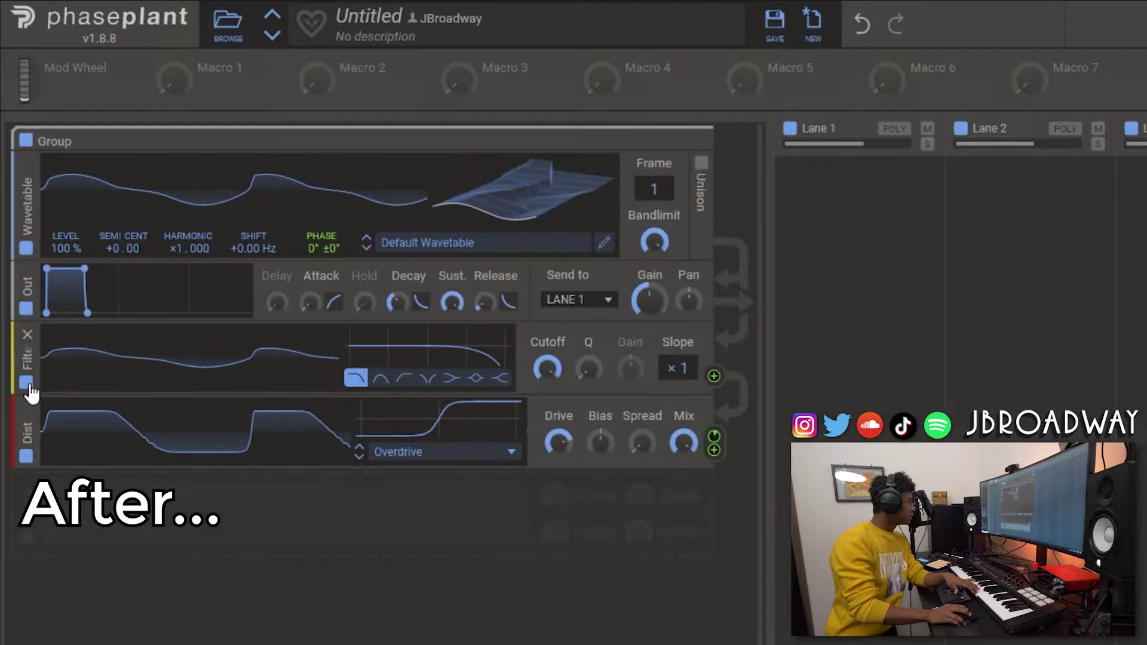
pyautogui.click(28, 385)
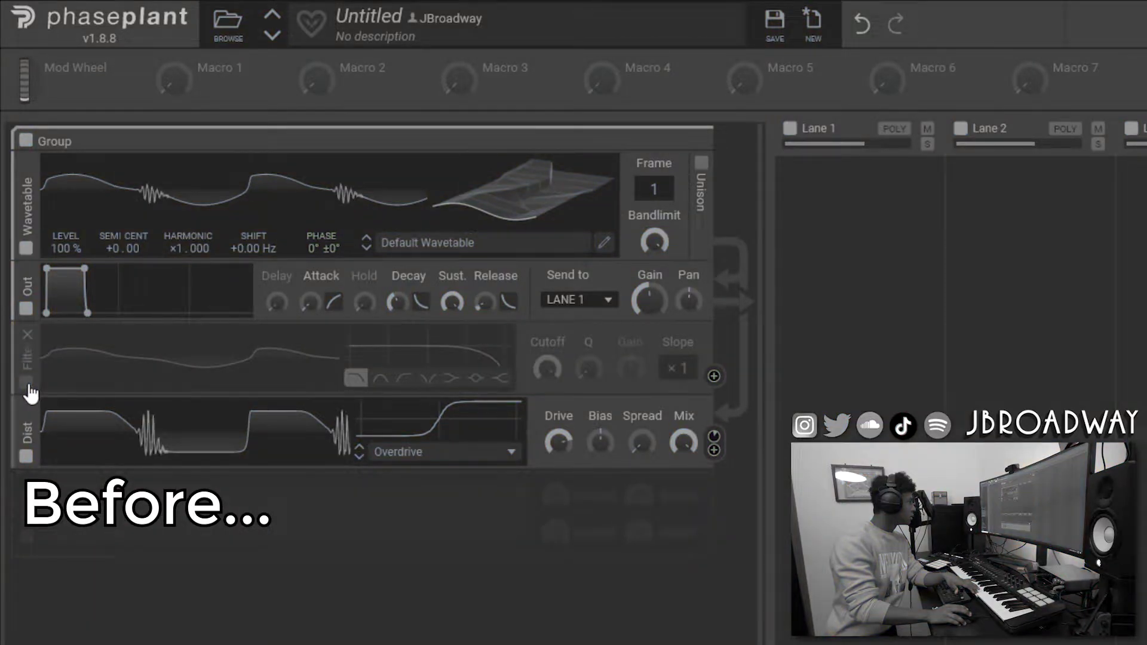
pyautogui.click(27, 383)
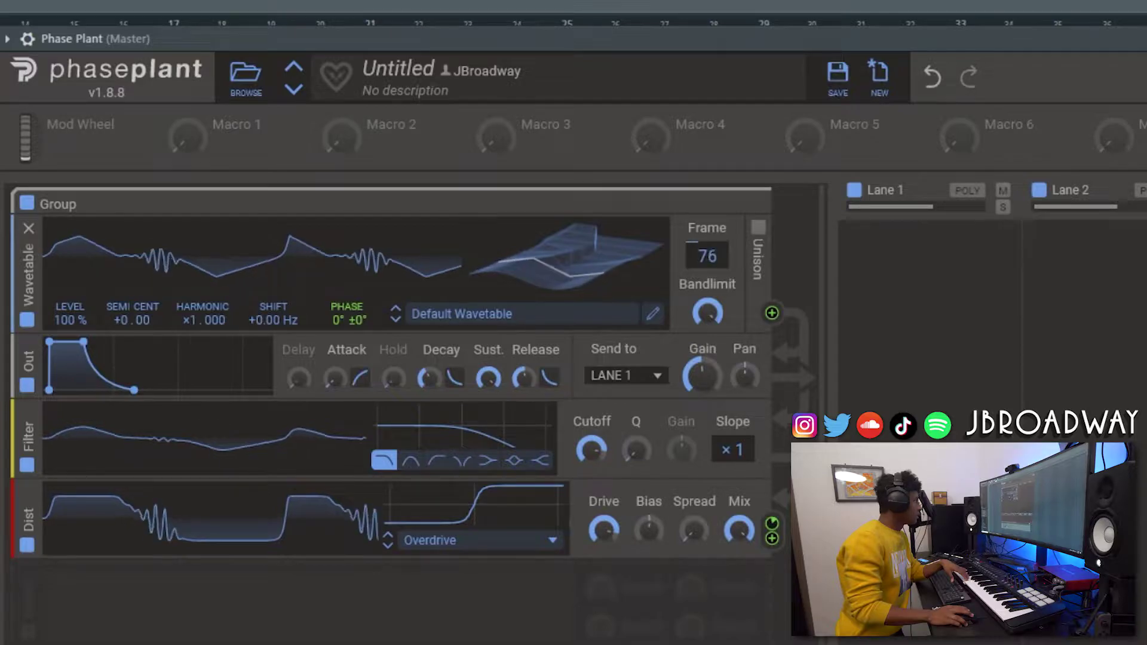
# Step: Set the wavetable's frame to 17 and enable its unison with a raised spread
pyautogui.moveTo(707, 255); pyautogui.dragTo(707, 238)
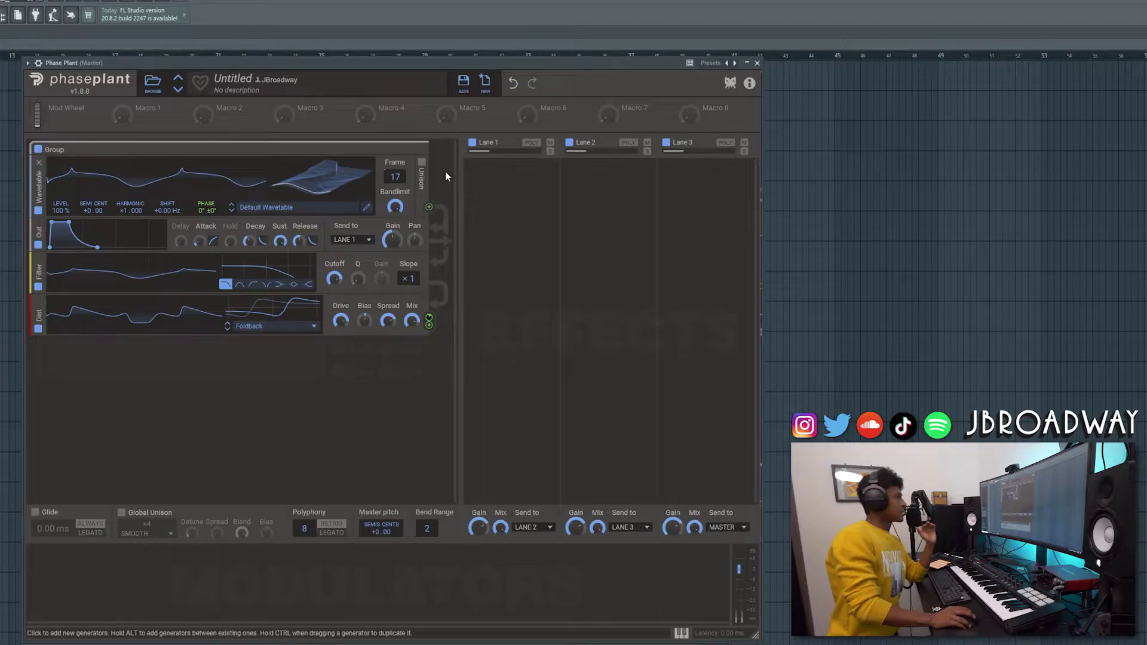
pyautogui.click(421, 163)
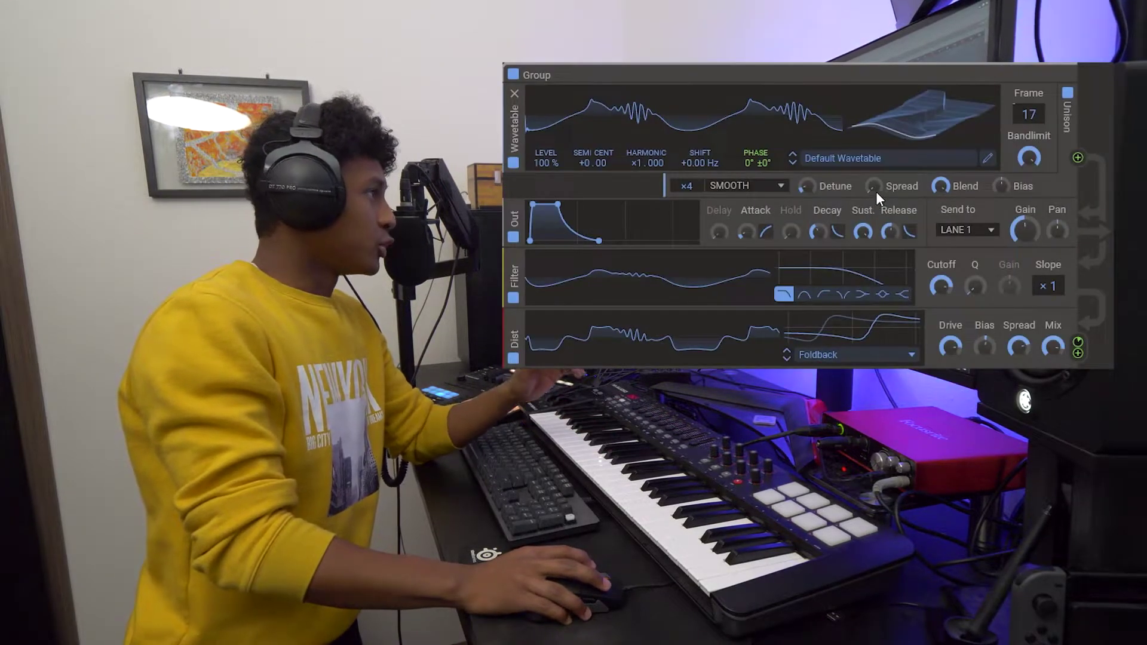
pyautogui.moveTo(876, 191); pyautogui.dragTo(876, 179)
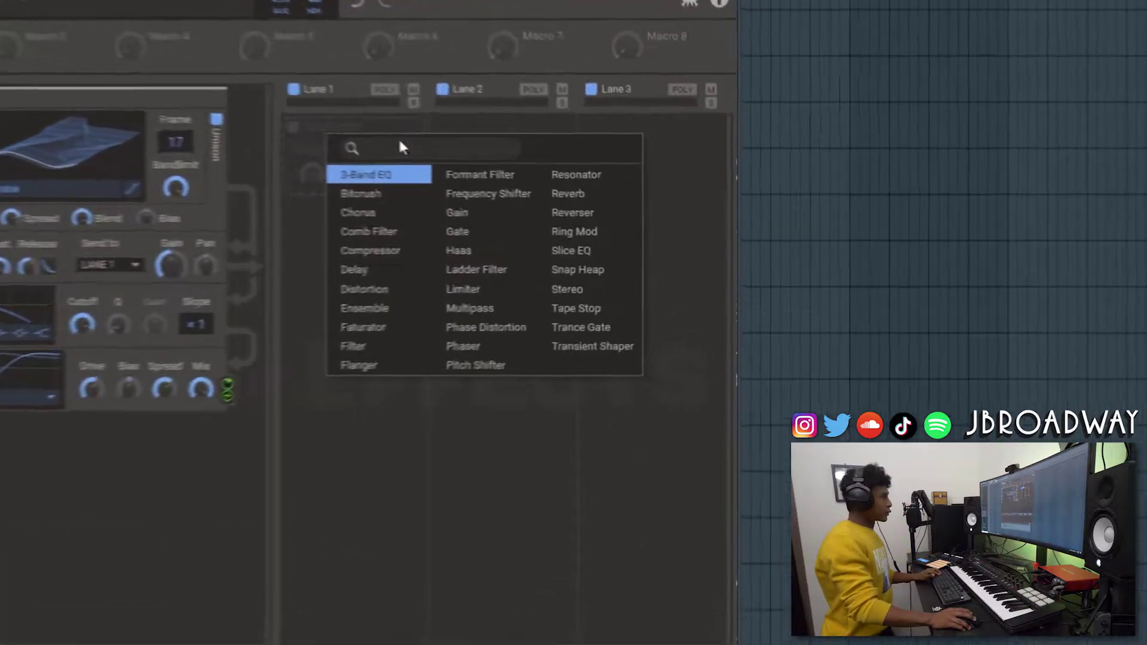
# Step: Add a Reverb effect to Lane 1 and adjust its early reflections and dampening
pyautogui.write('rever')
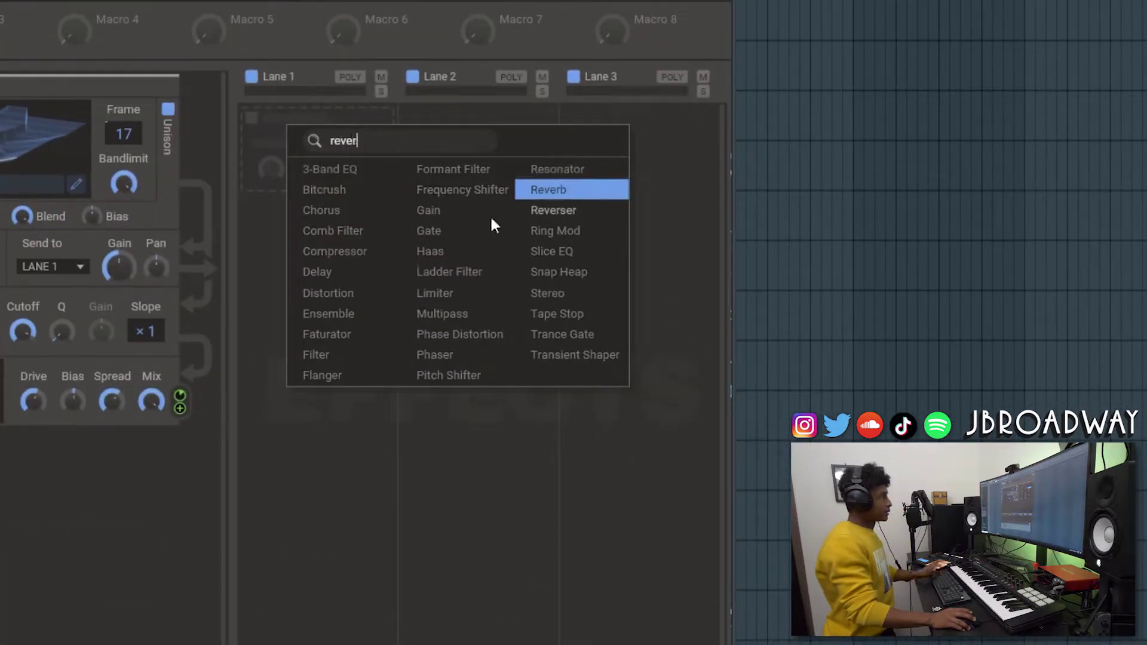
pyautogui.click(659, 211)
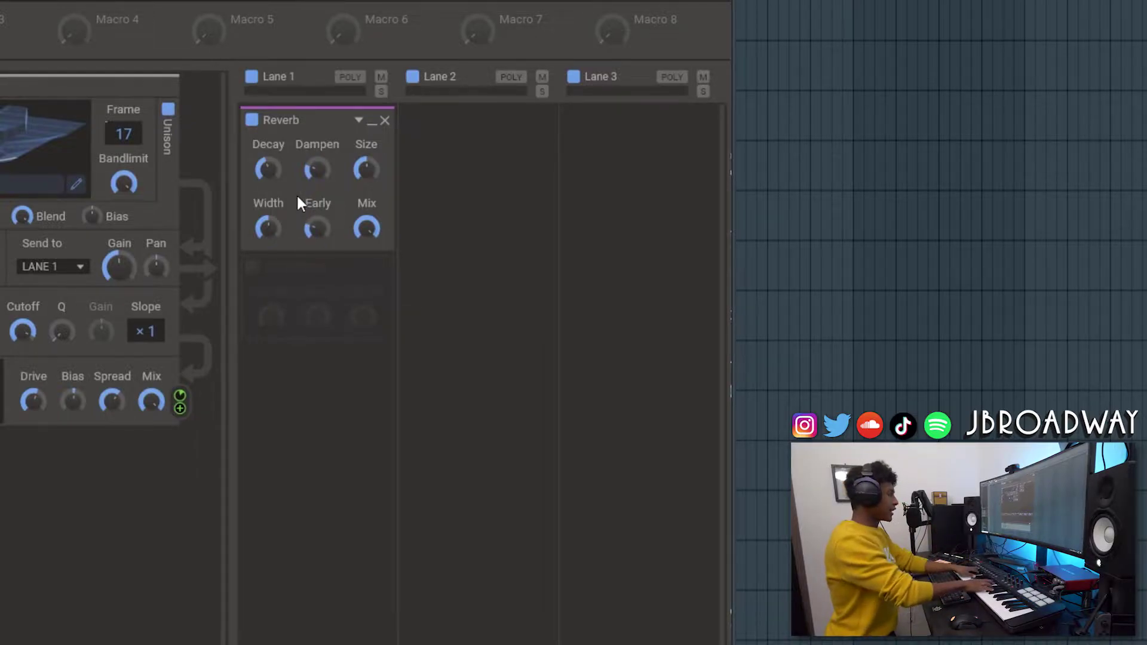
pyautogui.moveTo(318, 229); pyautogui.dragTo(318, 224)
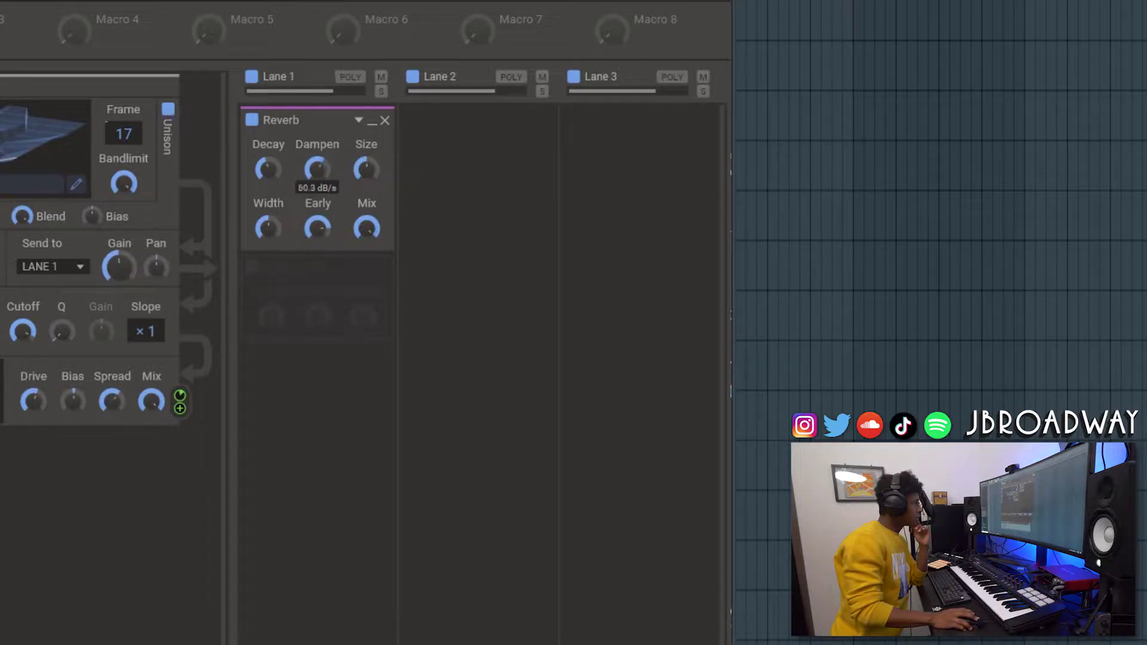
pyautogui.moveTo(318, 169); pyautogui.dragTo(317, 178)
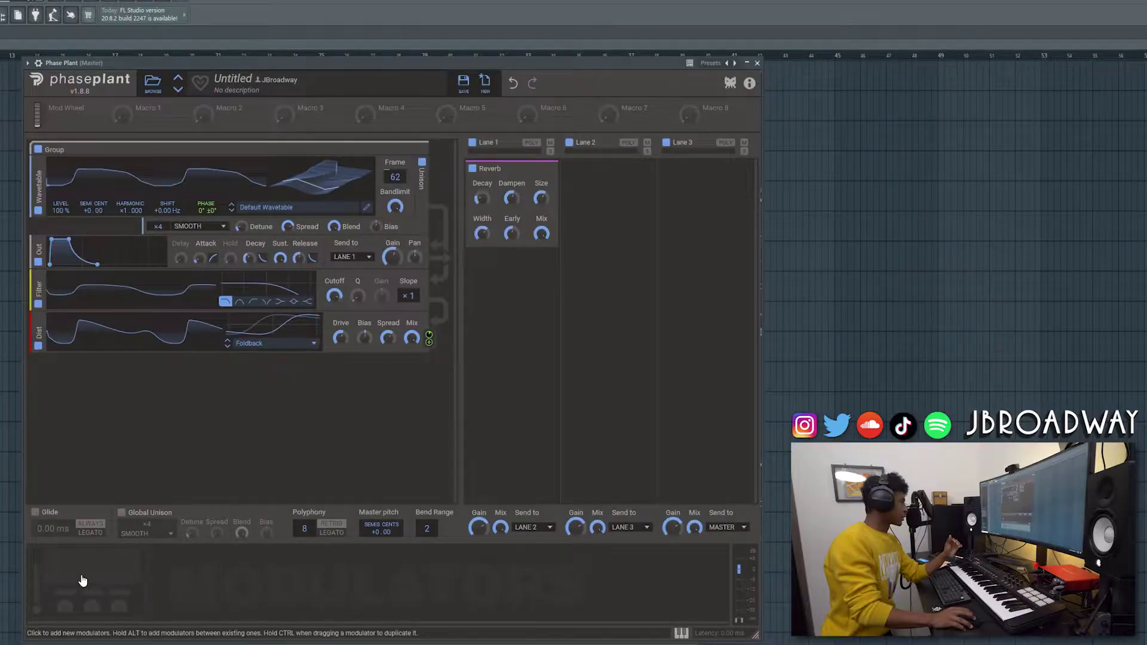
# Step: Add a Random modulator and raise its smoothing
pyautogui.click(82, 581)
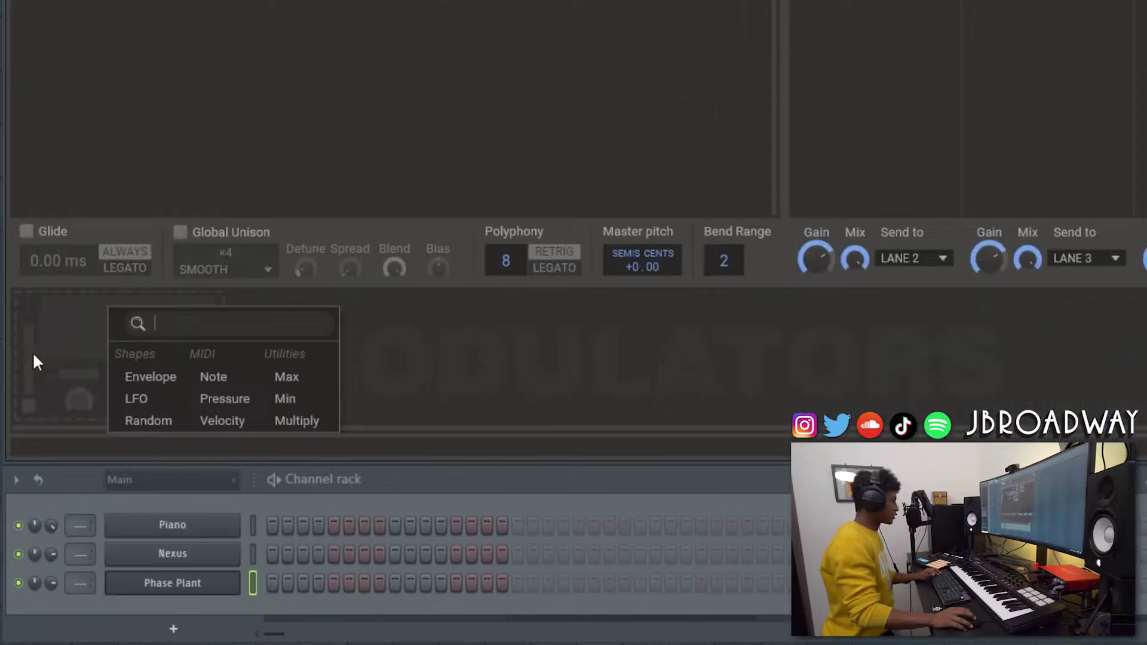
pyautogui.write('ran')
pyautogui.press('Return')
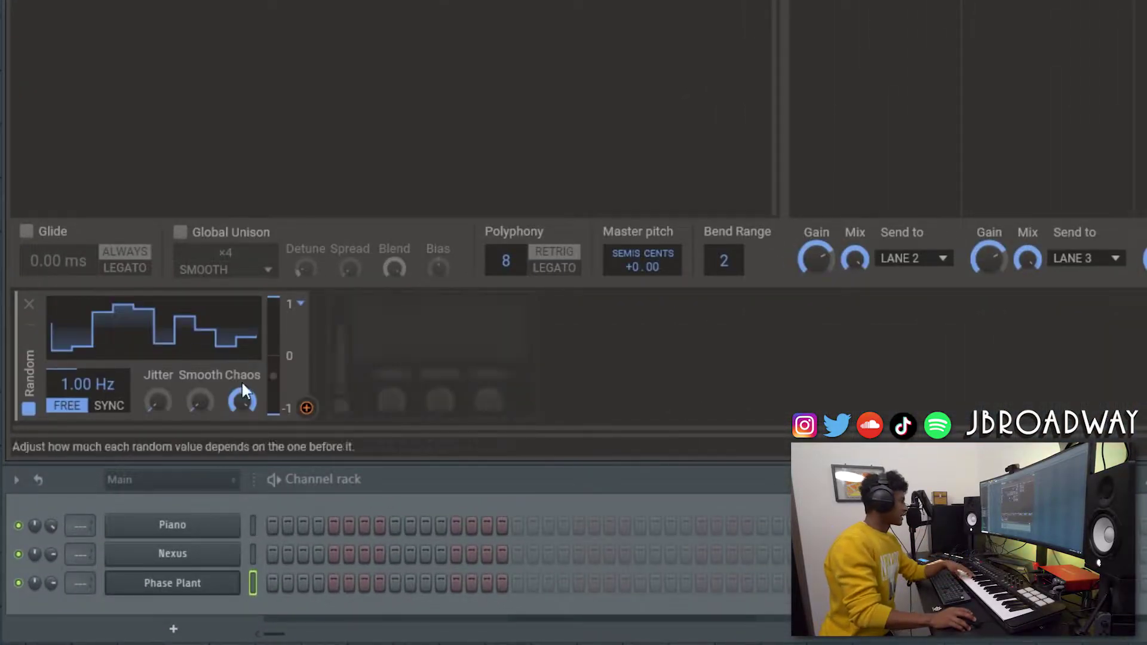
pyautogui.moveTo(202, 403); pyautogui.dragTo(202, 376)
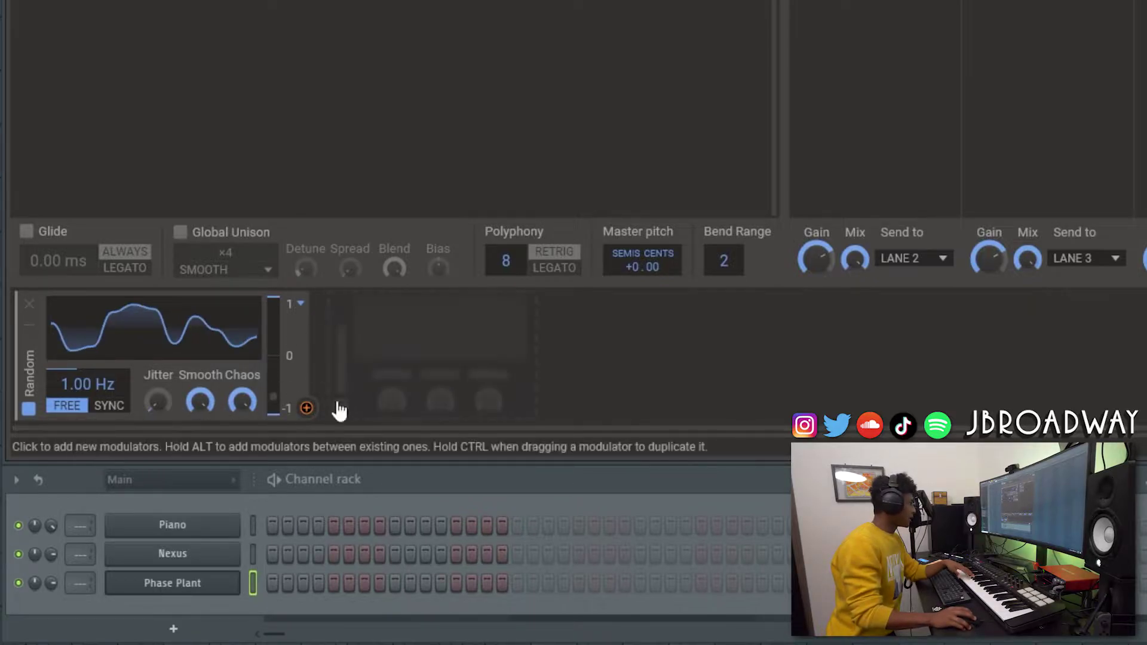
# Step: Modulate the filter's cutoff with the Random modulator and raise the modulator's rate
pyautogui.click(306, 408)
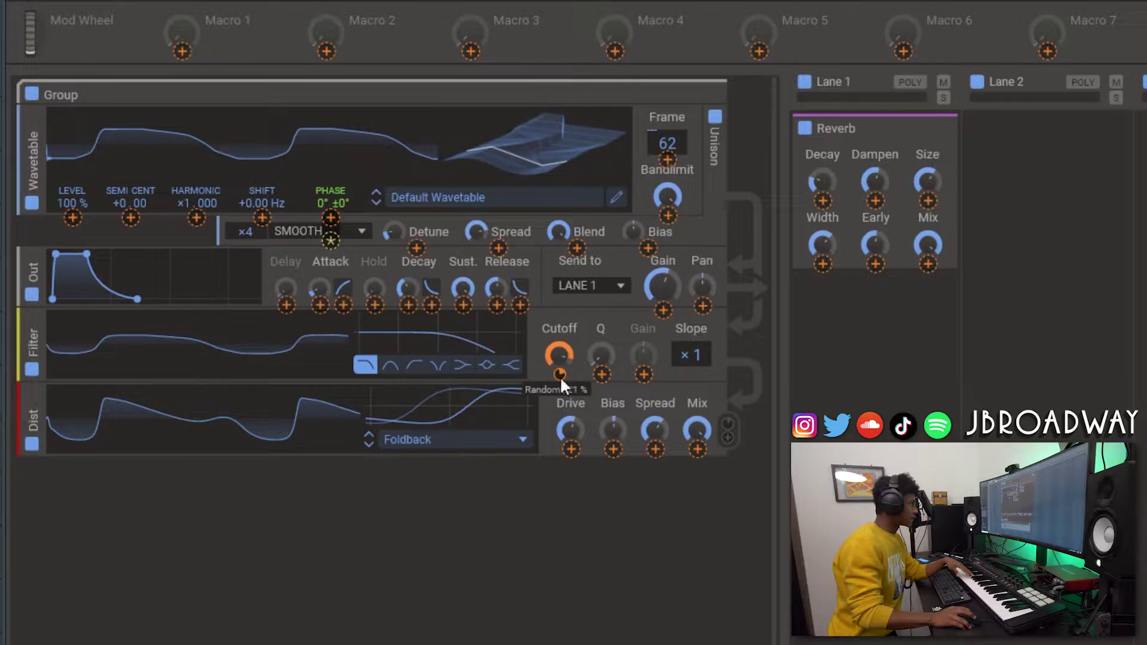
pyautogui.moveTo(561, 353); pyautogui.dragTo(560, 365)
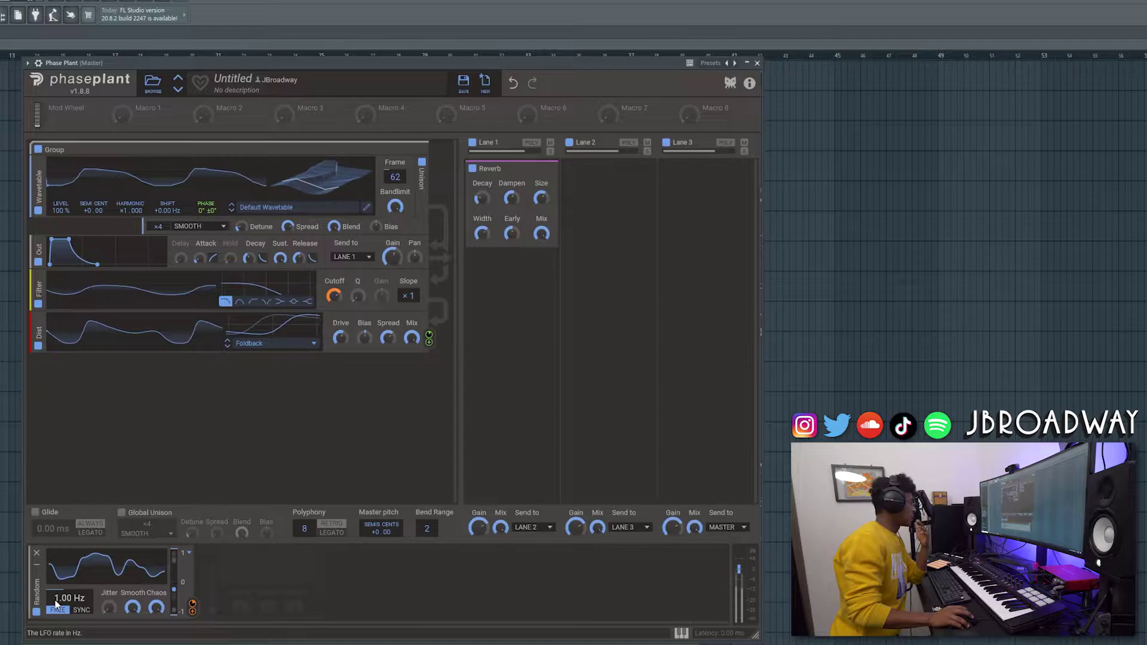
pyautogui.moveTo(55, 600); pyautogui.dragTo(55, 558)
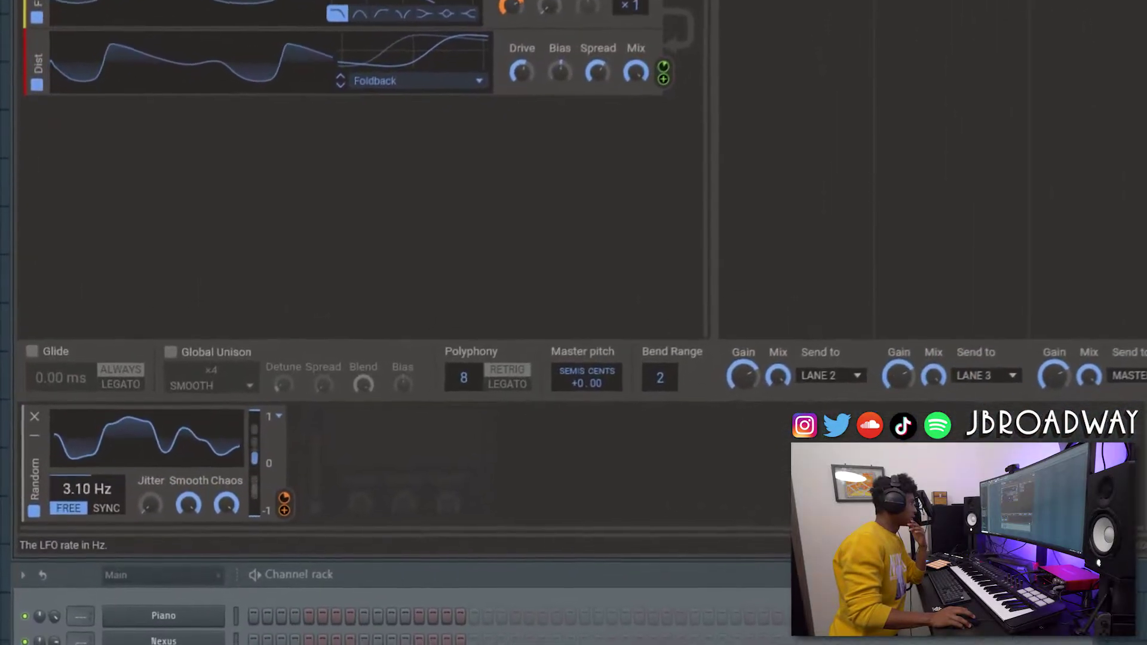
pyautogui.moveTo(86, 489); pyautogui.dragTo(87, 472)
pyautogui.moveTo(102, 399); pyautogui.dragTo(102, 389)
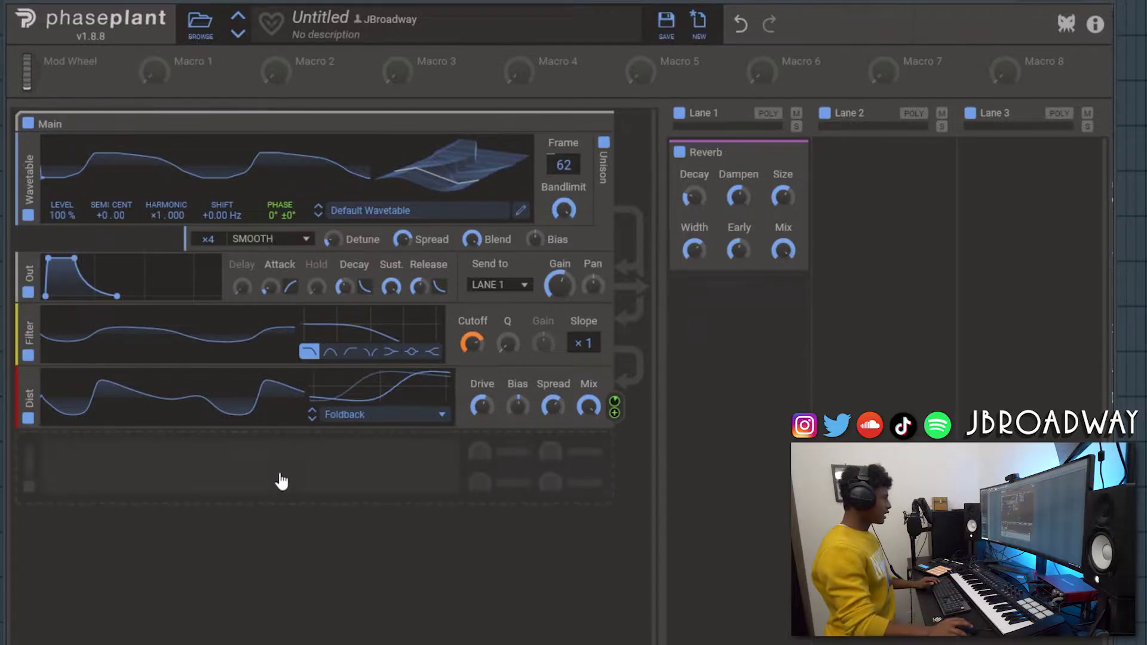
# Step: Create a second generator group named Synth below the main group and add a Wavetable generator to it
pyautogui.click(282, 481)
pyautogui.click(448, 553)
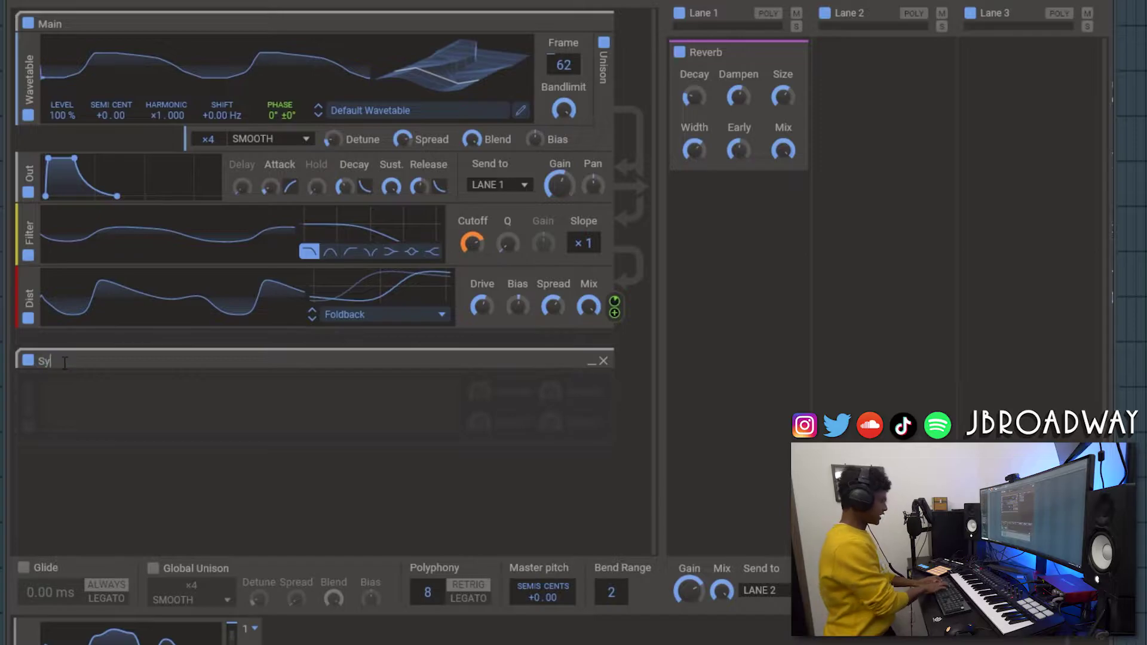
pyautogui.click(231, 381)
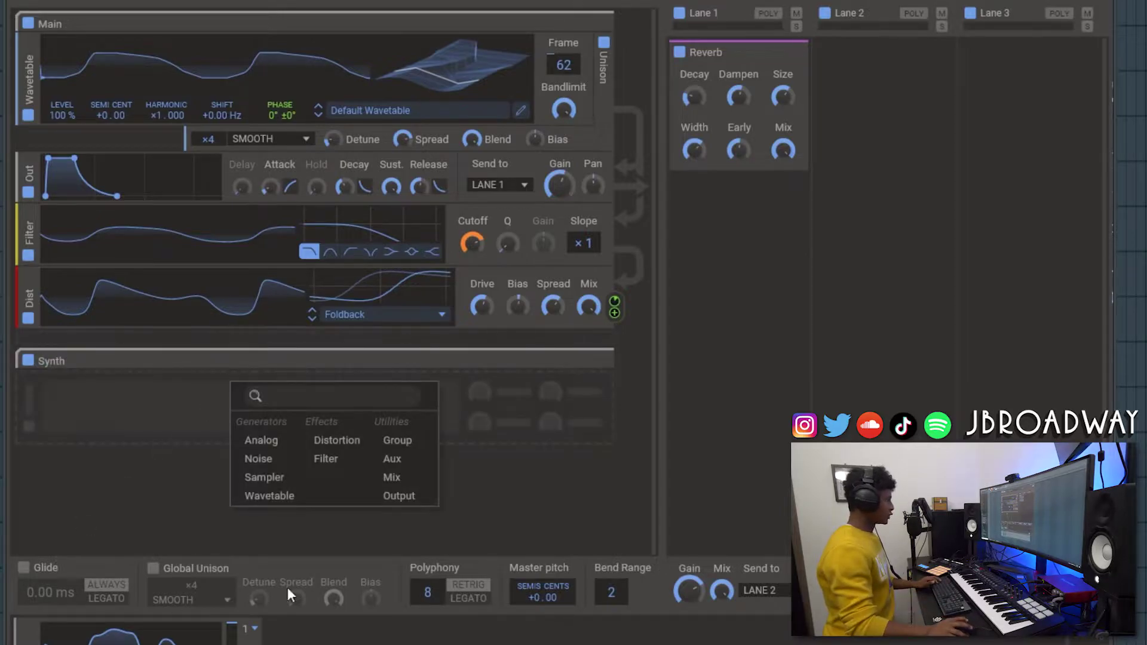
pyautogui.click(287, 498)
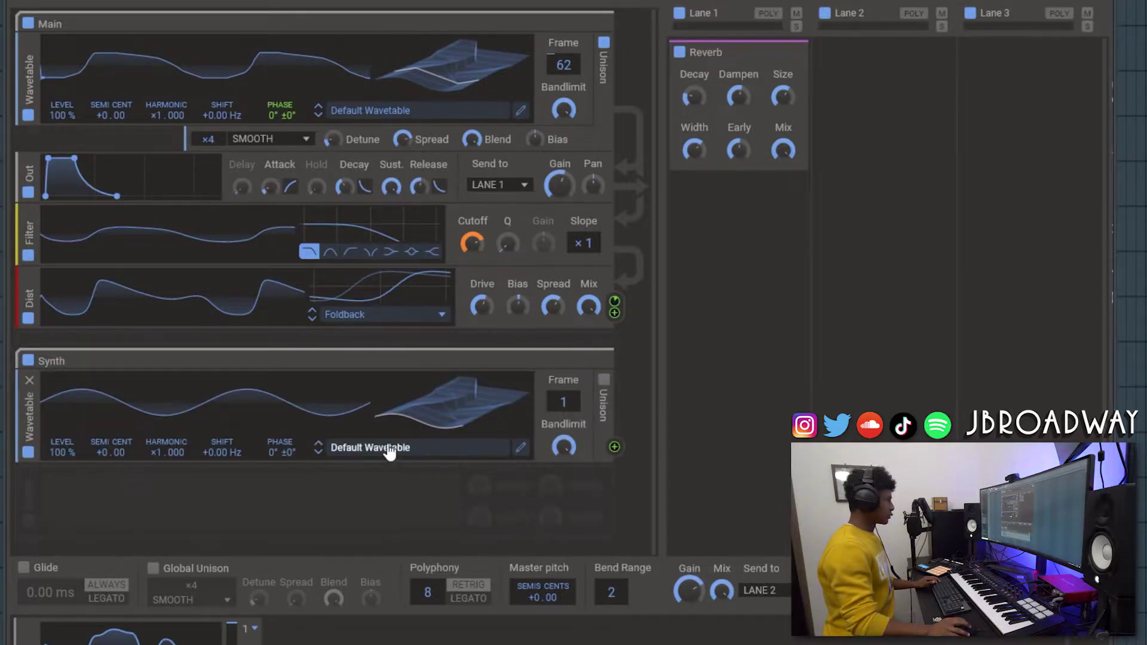
# Step: Load the Marimba wavetable into the Synth group's Wavetable generator and disable the Main group
pyautogui.click(389, 453)
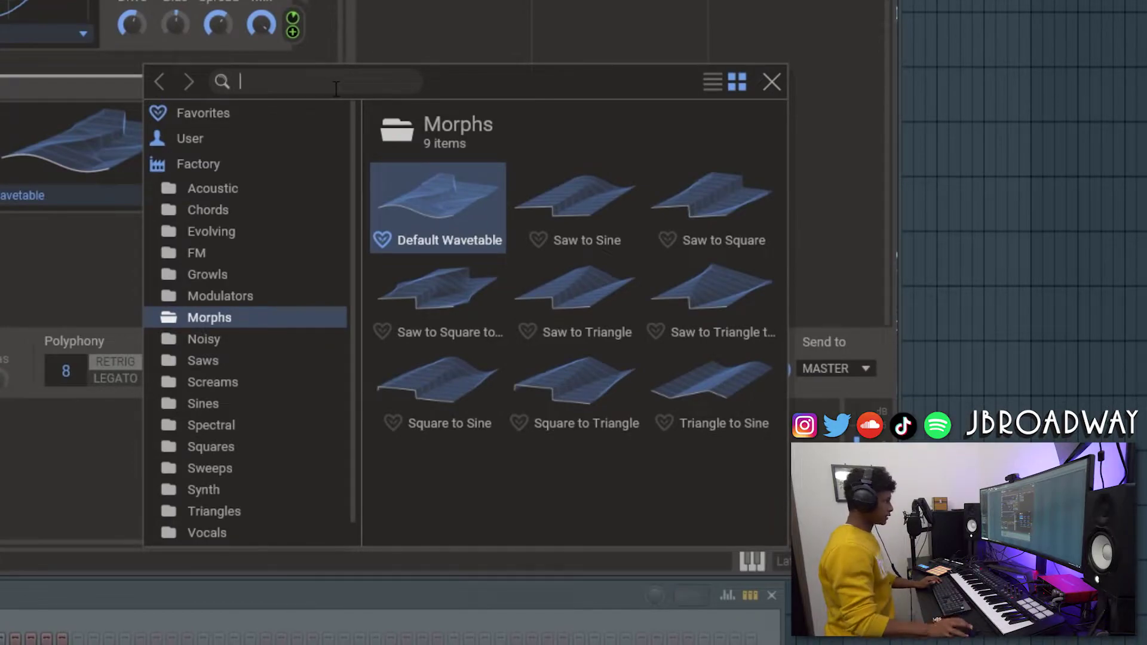
pyautogui.write('m,ar')
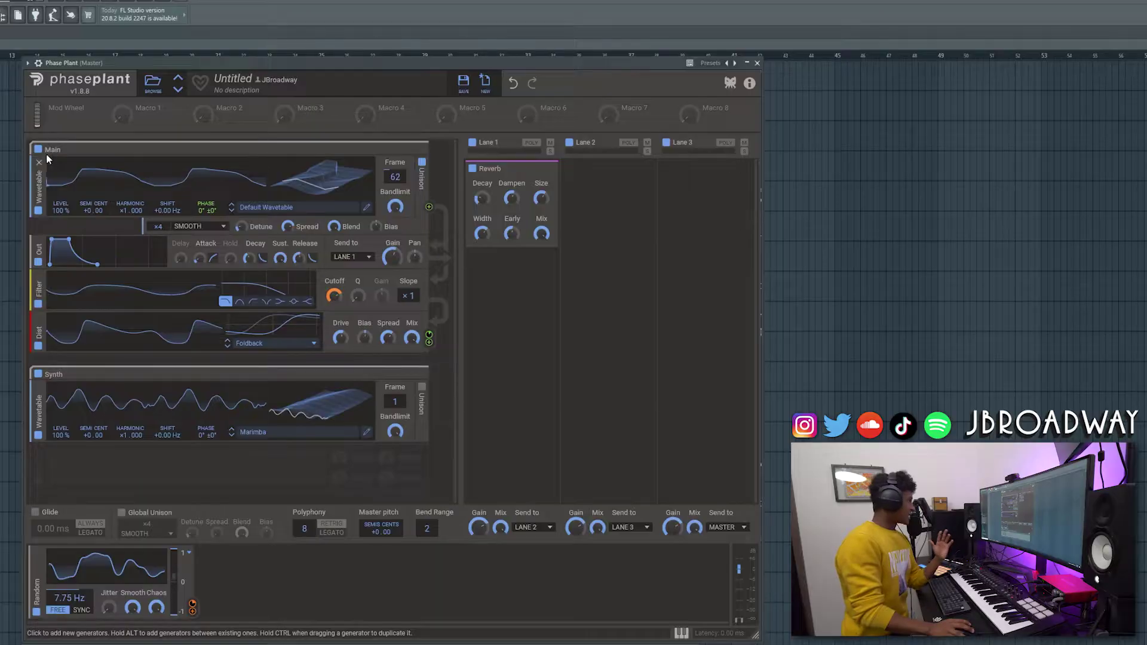
pyautogui.click(38, 149)
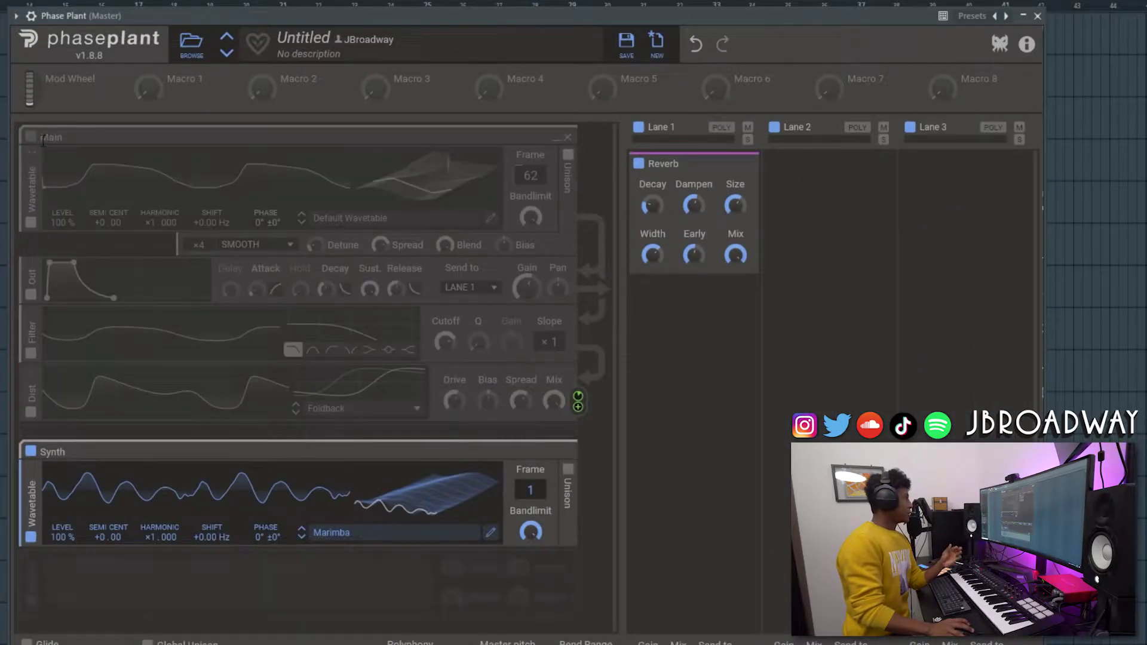
pyautogui.click(31, 138)
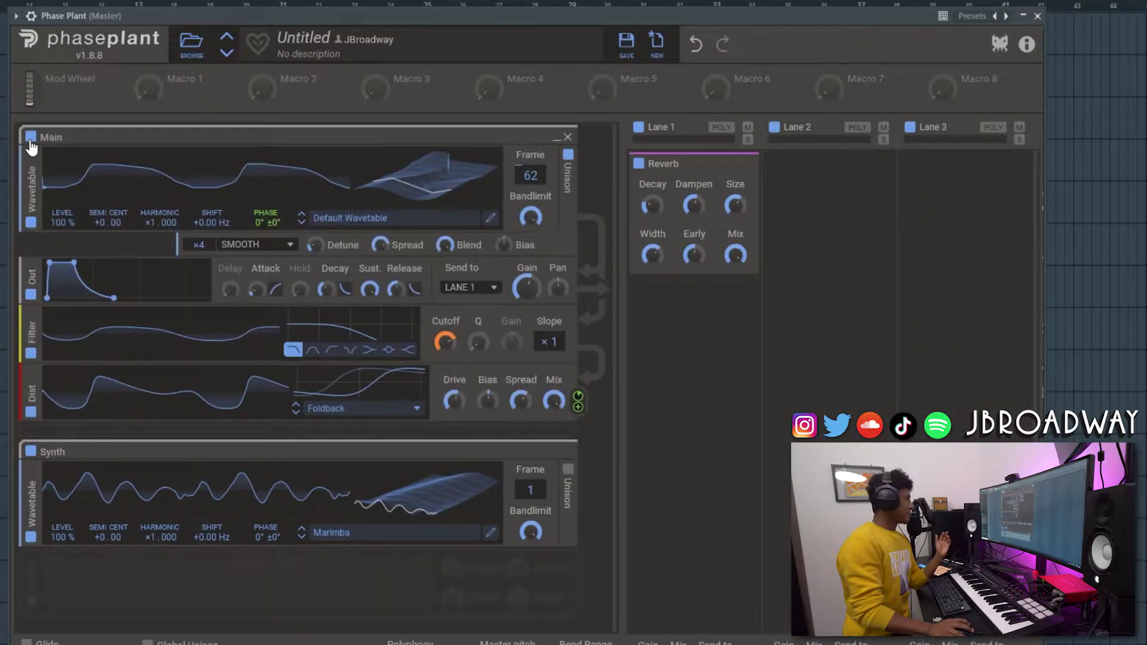
pyautogui.click(31, 138)
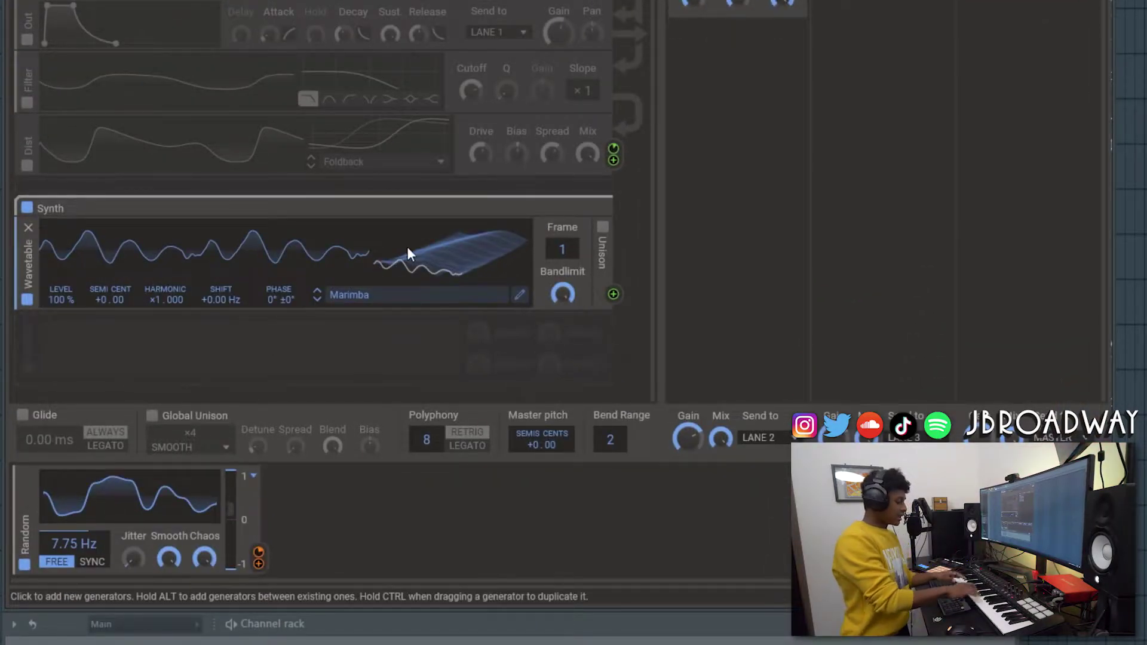
# Step: Add an Output below the Synth group's Wavetable generator and send it to Lane 2
pyautogui.click(287, 366)
pyautogui.click(467, 475)
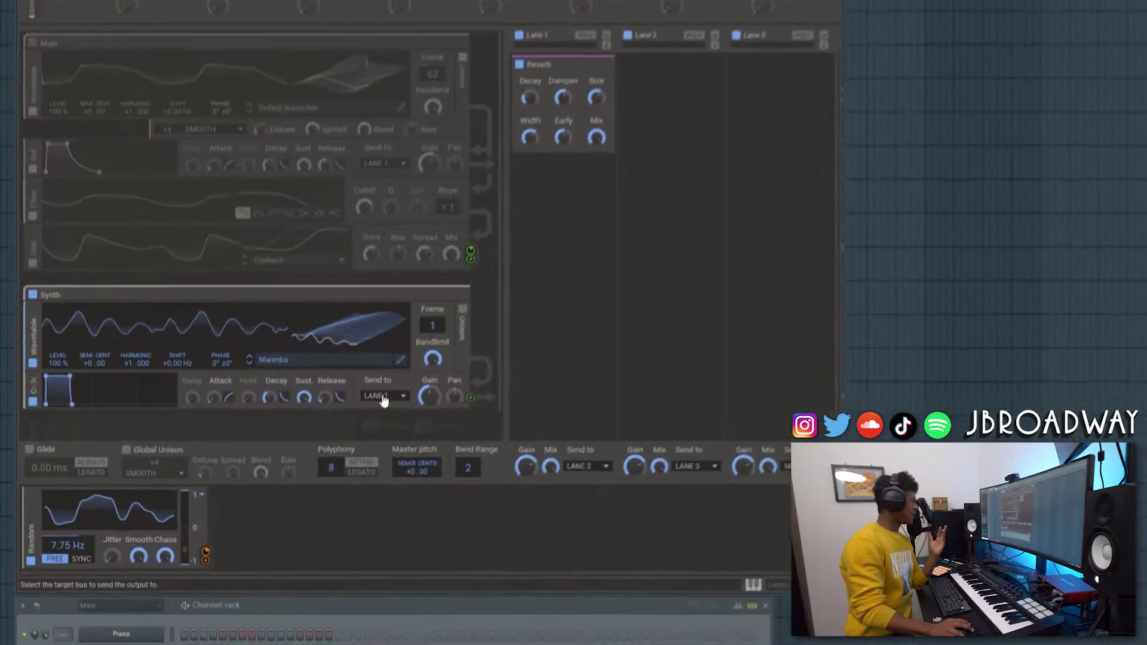
pyautogui.click(352, 464)
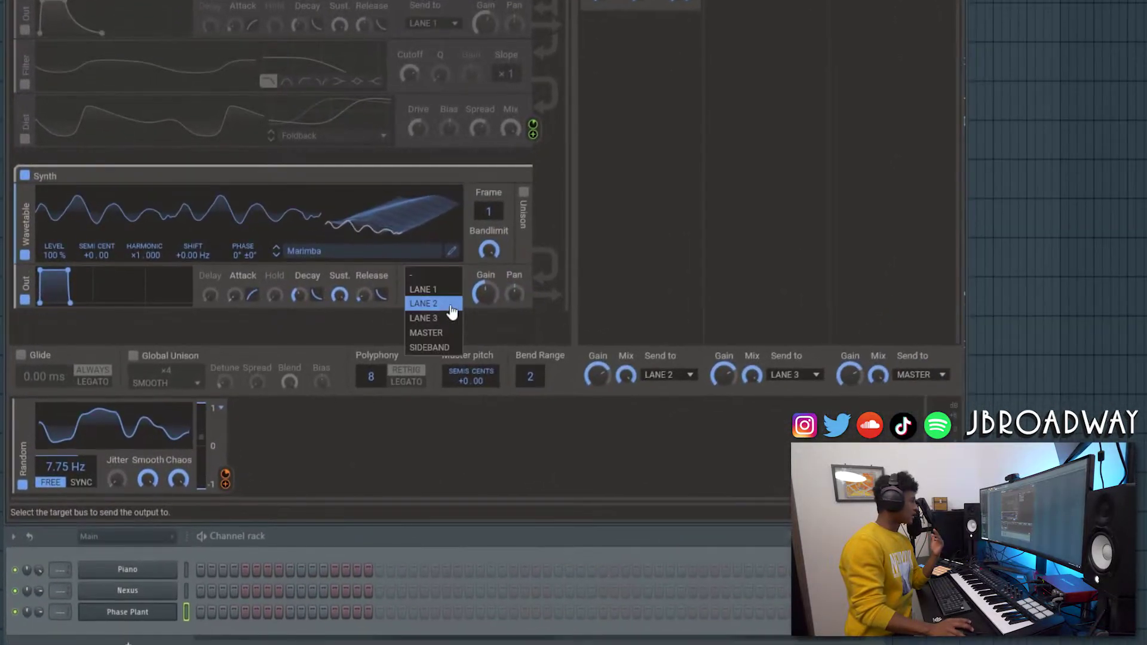
pyautogui.click(440, 304)
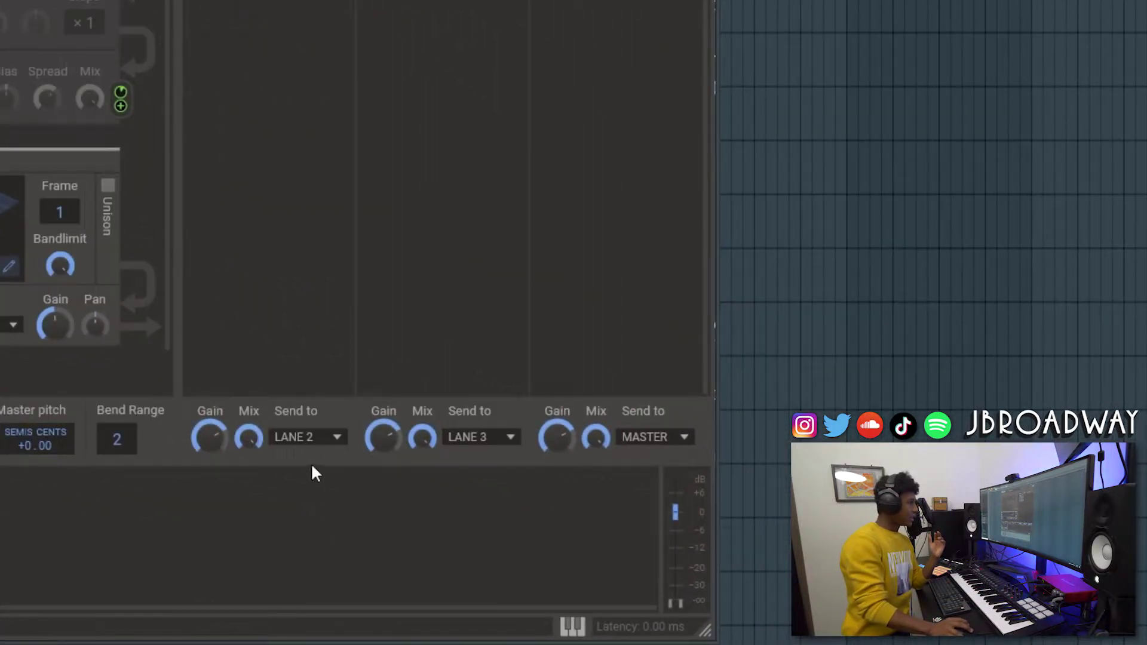
# Step: Route Lane 1 to Lane 3 and add a Compressor effect to Lane 3
pyautogui.click(313, 445)
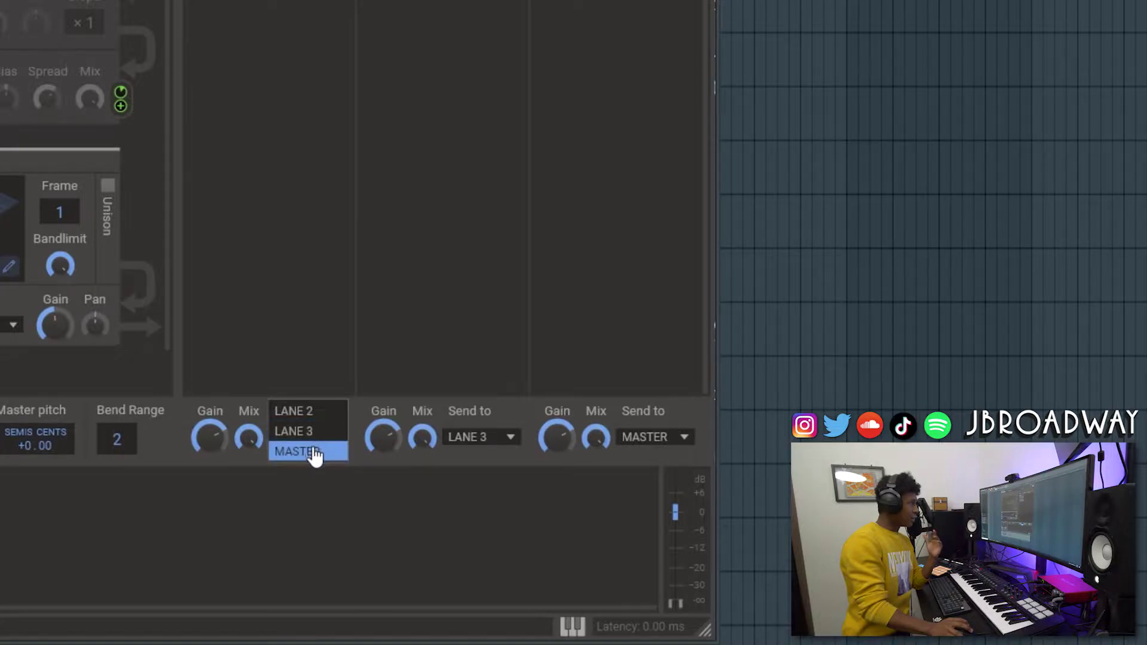
pyautogui.click(328, 436)
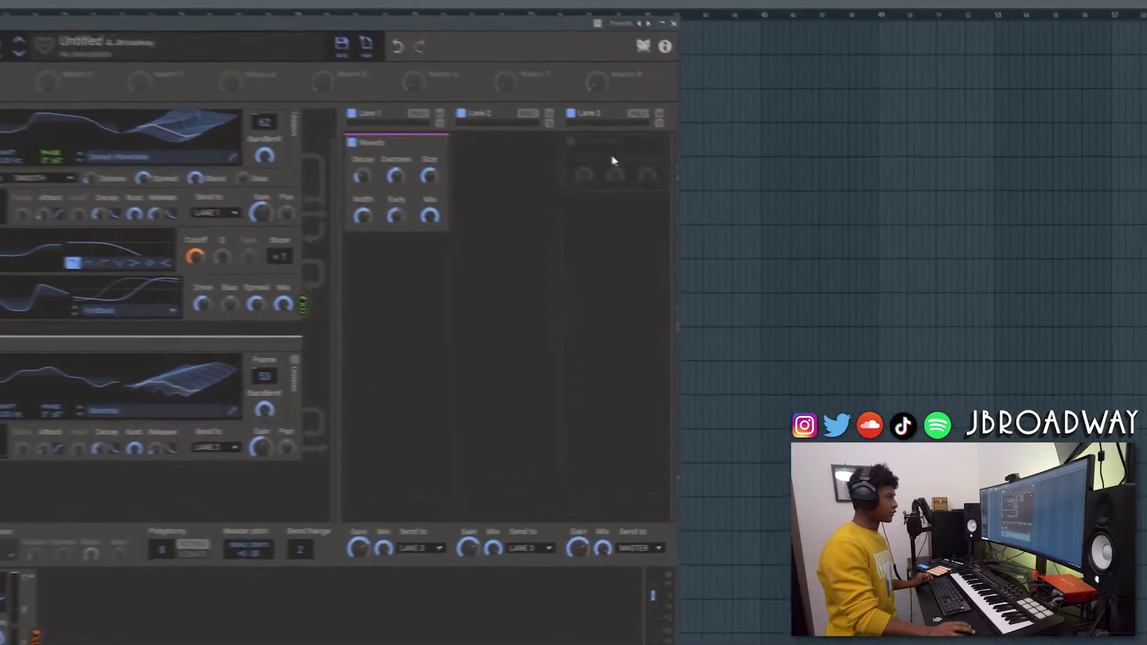
pyautogui.click(614, 160)
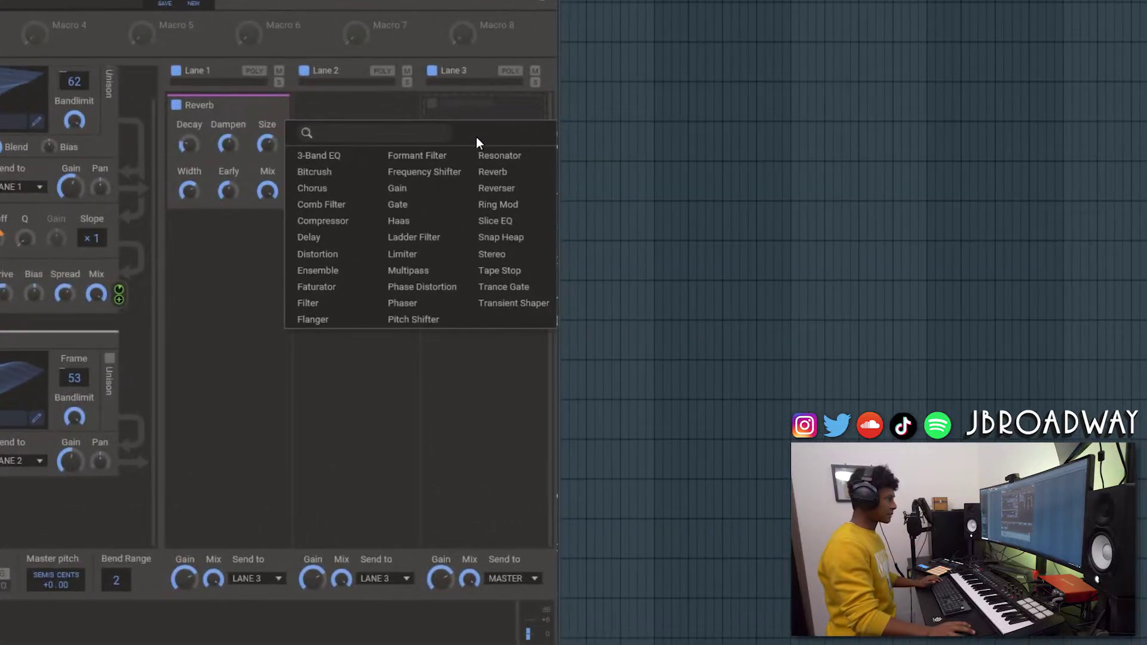
pyautogui.write('compr')
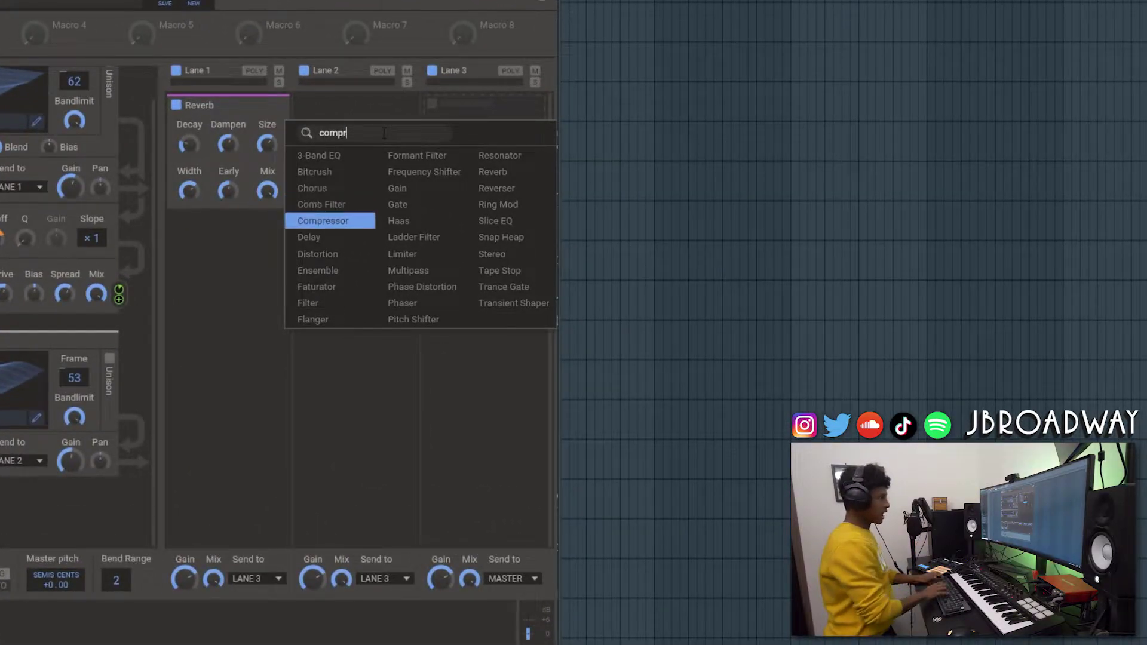
pyautogui.press('Return')
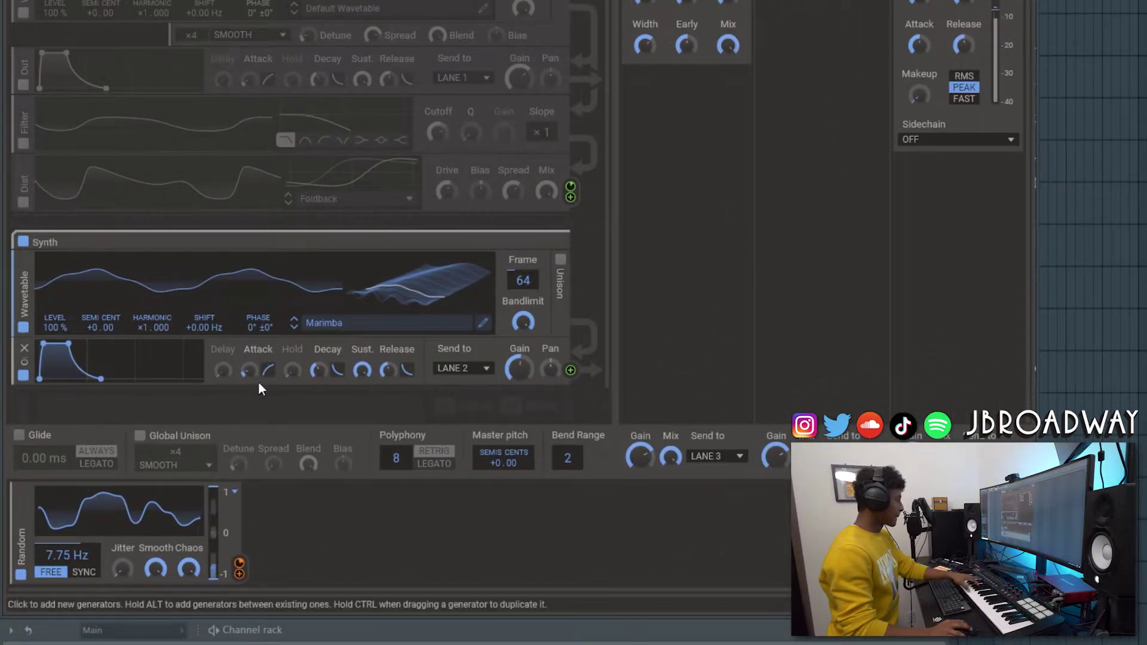
# Step: Add a Reverb effect to Lane 2 and raise its mix
pyautogui.click(503, 104)
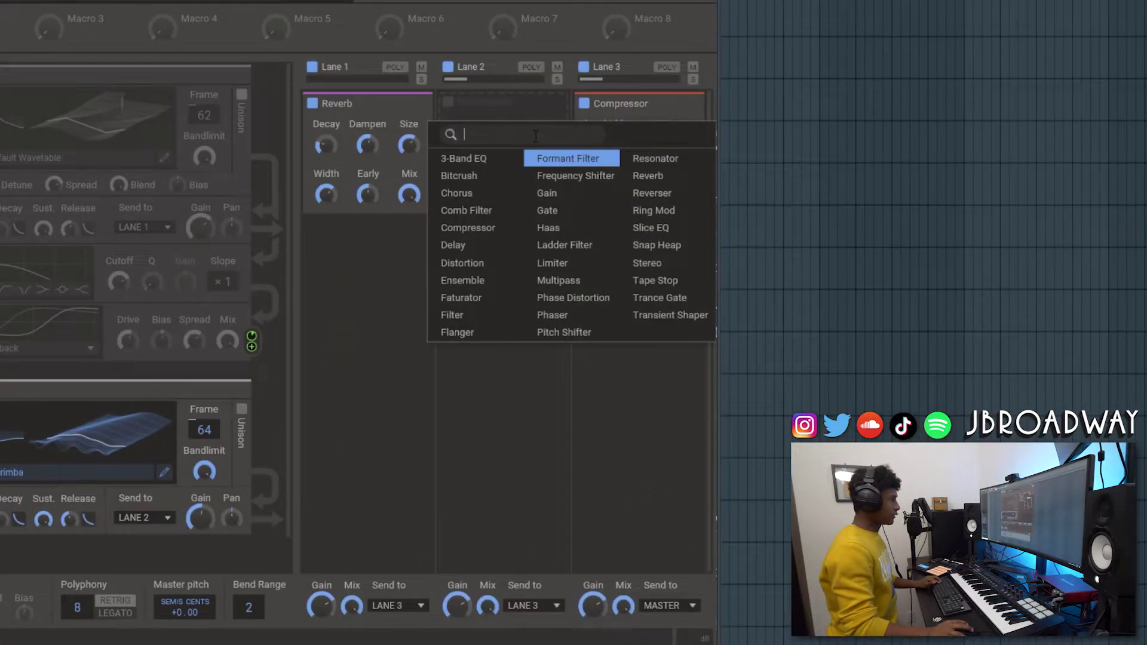
pyautogui.write('rever')
pyautogui.click(656, 180)
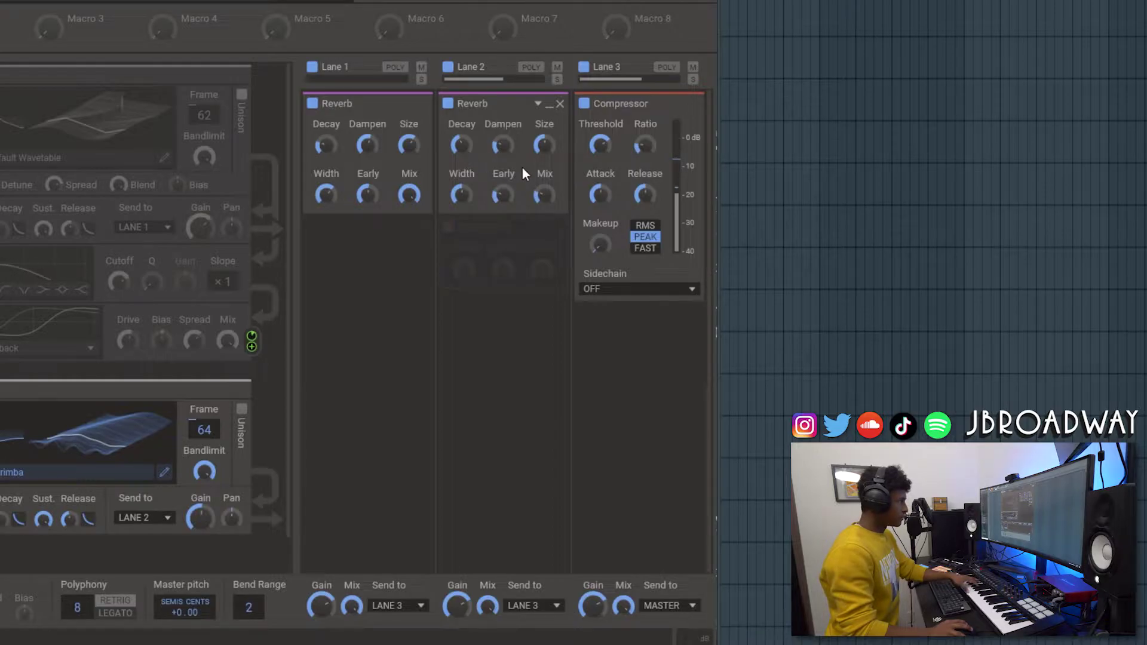
pyautogui.moveTo(544, 195); pyautogui.dragTo(544, 177)
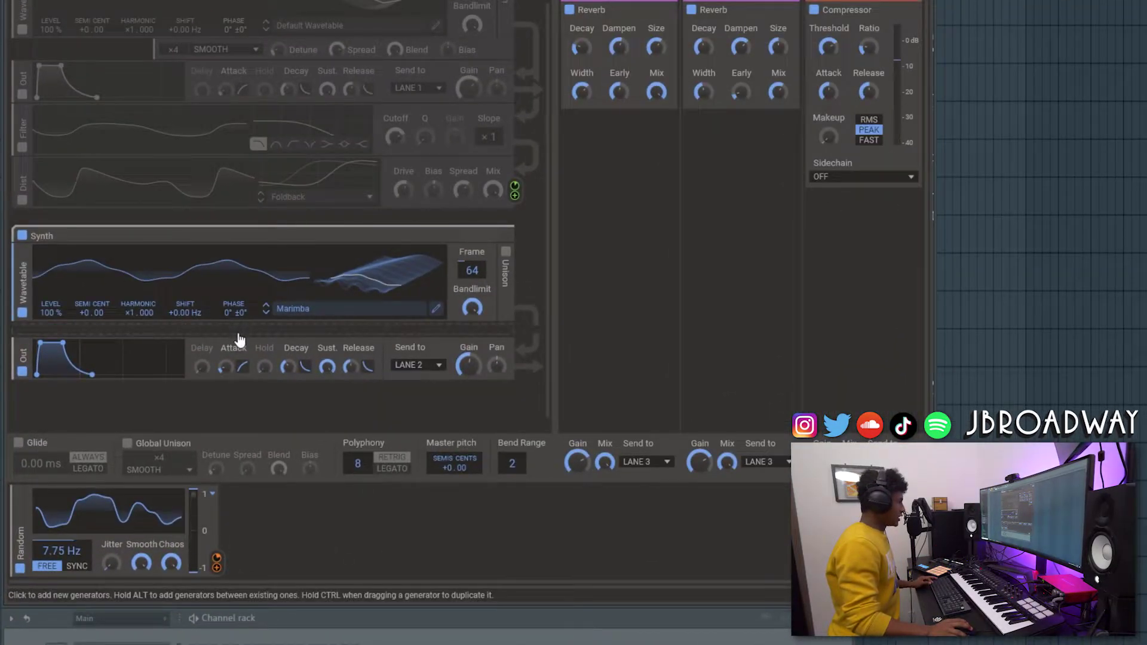
# Step: Insert a high-pass Filter between the Synth group's Wavetable and Output and adjust its cutoff
pyautogui.click(239, 339)
pyautogui.click(325, 397)
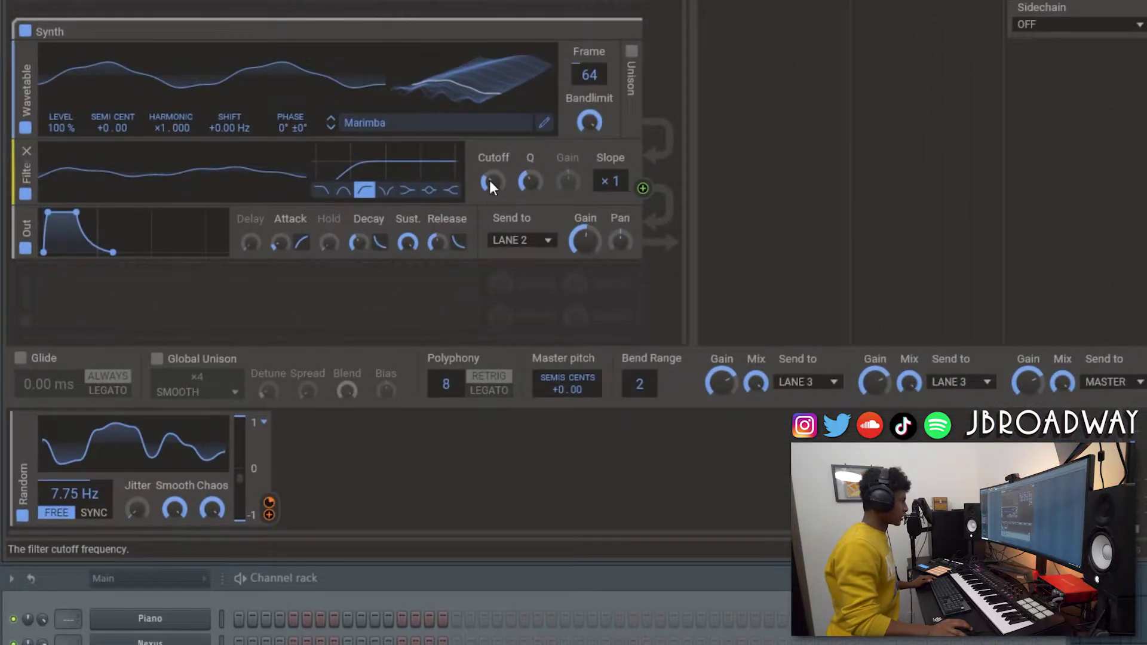
pyautogui.click(489, 184)
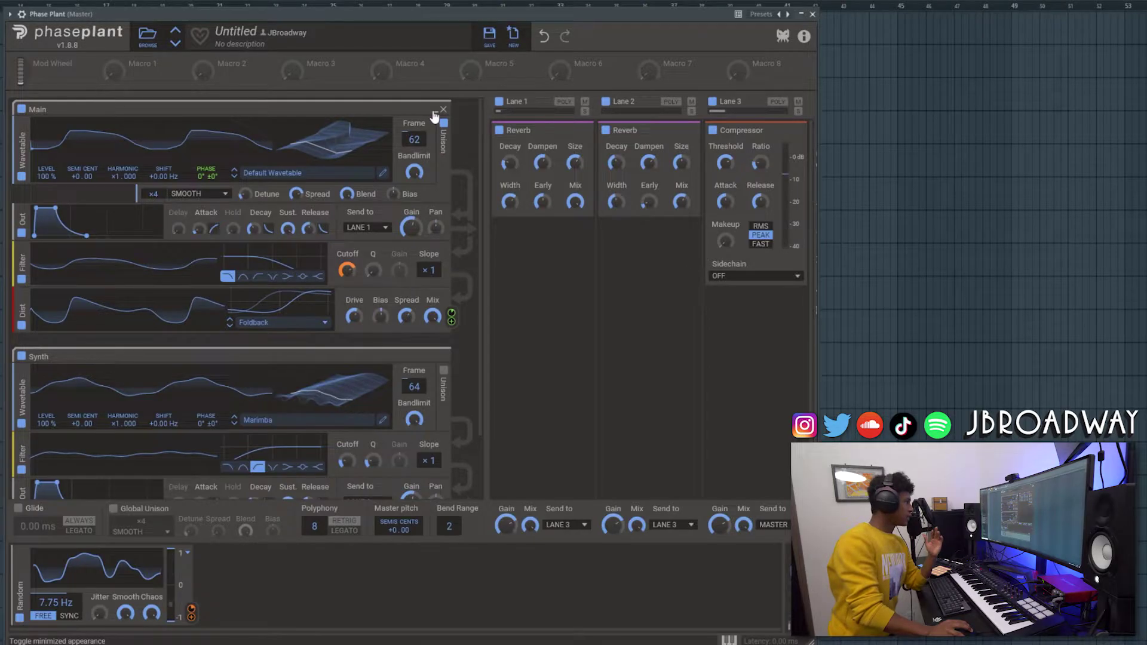
# Step: Collapse the Main and Synth groups and add a third generator group named Noise below them
pyautogui.click(435, 112)
pyautogui.click(434, 157)
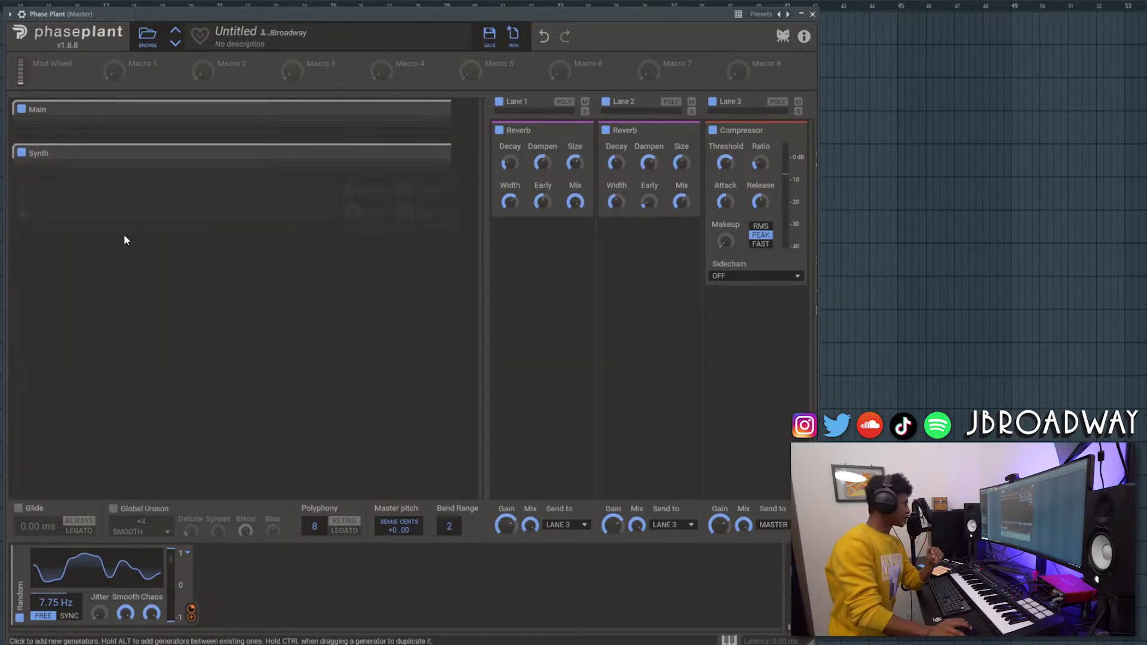
pyautogui.click(125, 232)
pyautogui.click(257, 277)
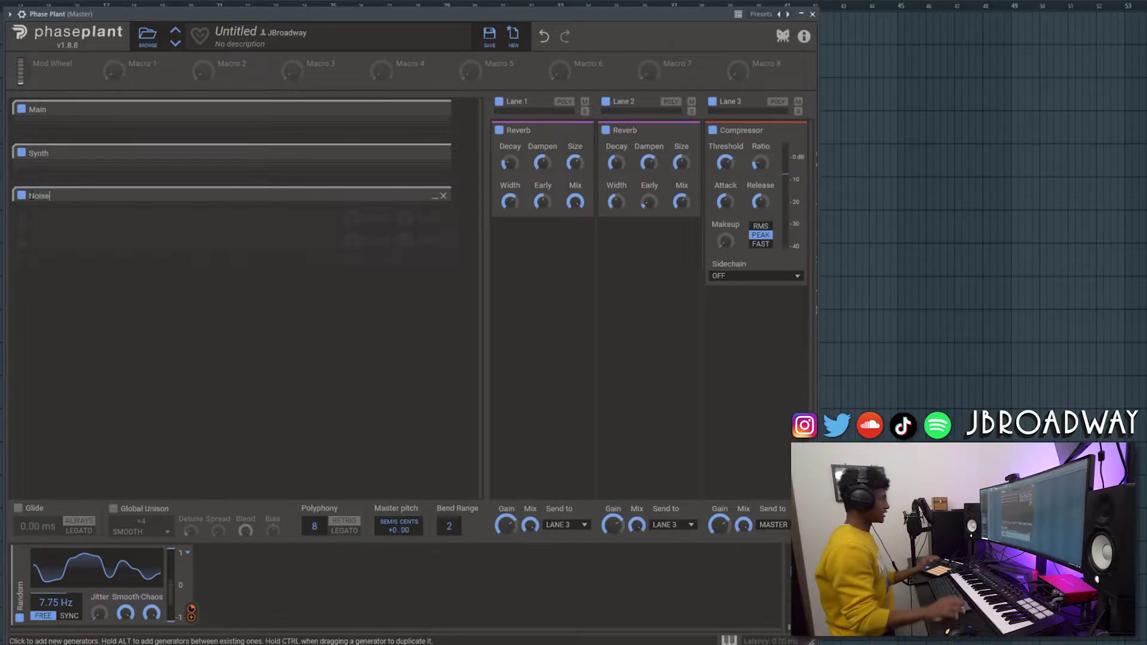
# Step: Add a Sampler generator and an Output to the Noise group
pyautogui.click(70, 226)
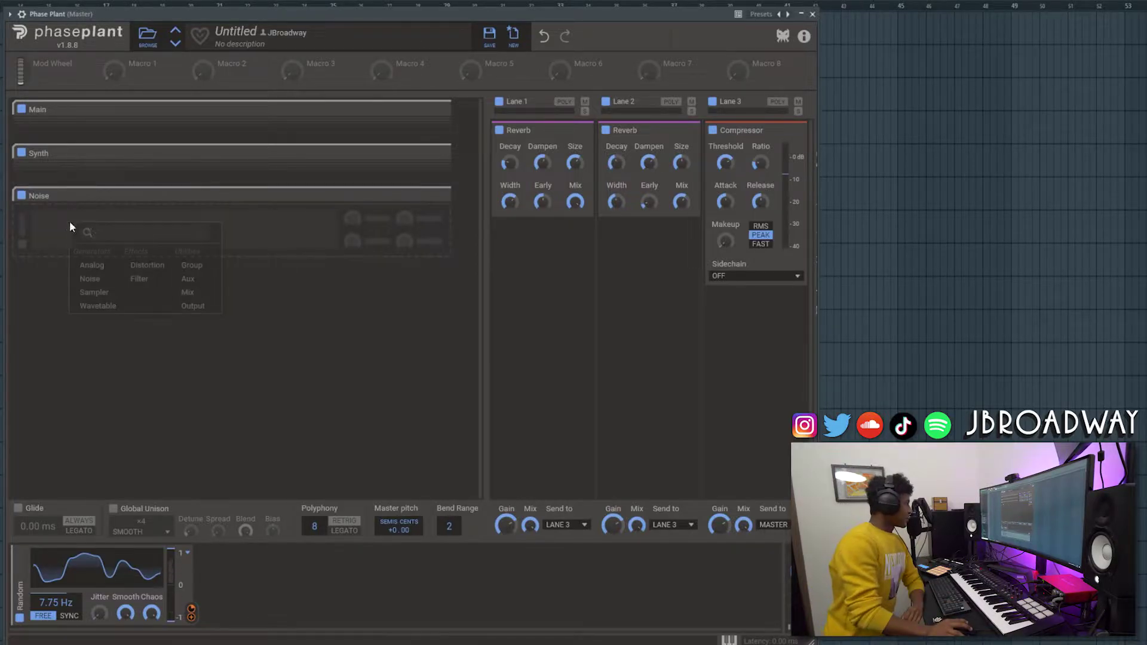
pyautogui.click(95, 294)
pyautogui.click(142, 315)
pyautogui.click(259, 393)
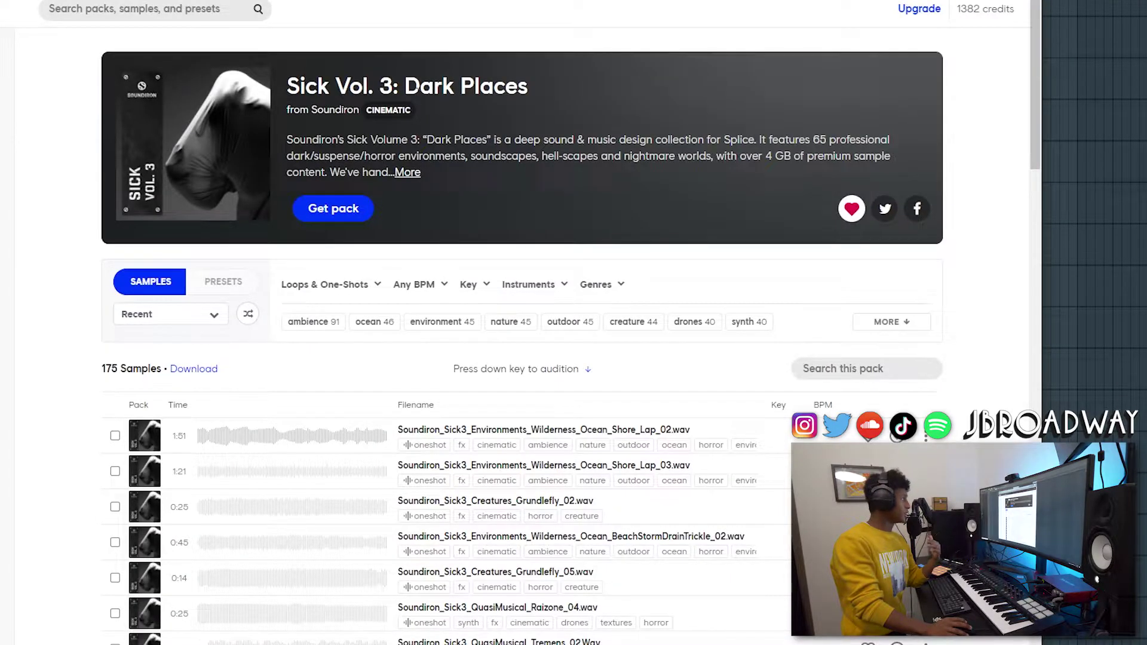
# Step: Switch to Splice and audition samples from the Sick Vol. 3: Dark Places pack
pyautogui.moveTo(574, 97); pyautogui.dragTo(240, 99)
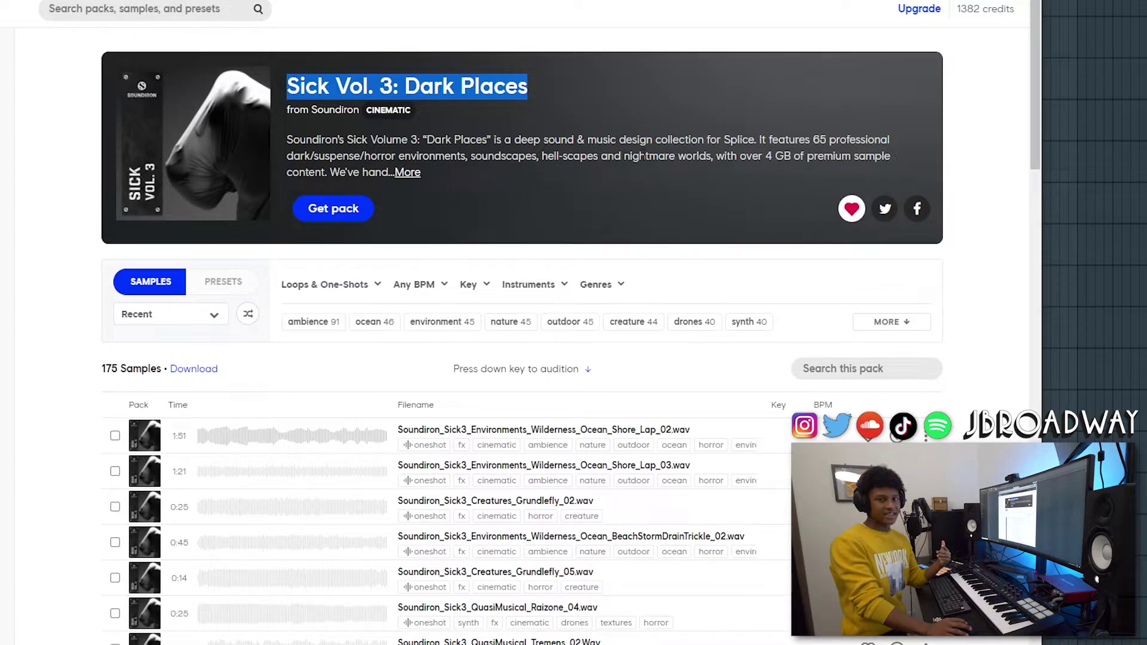
pyautogui.scroll(-3, 633, 231)
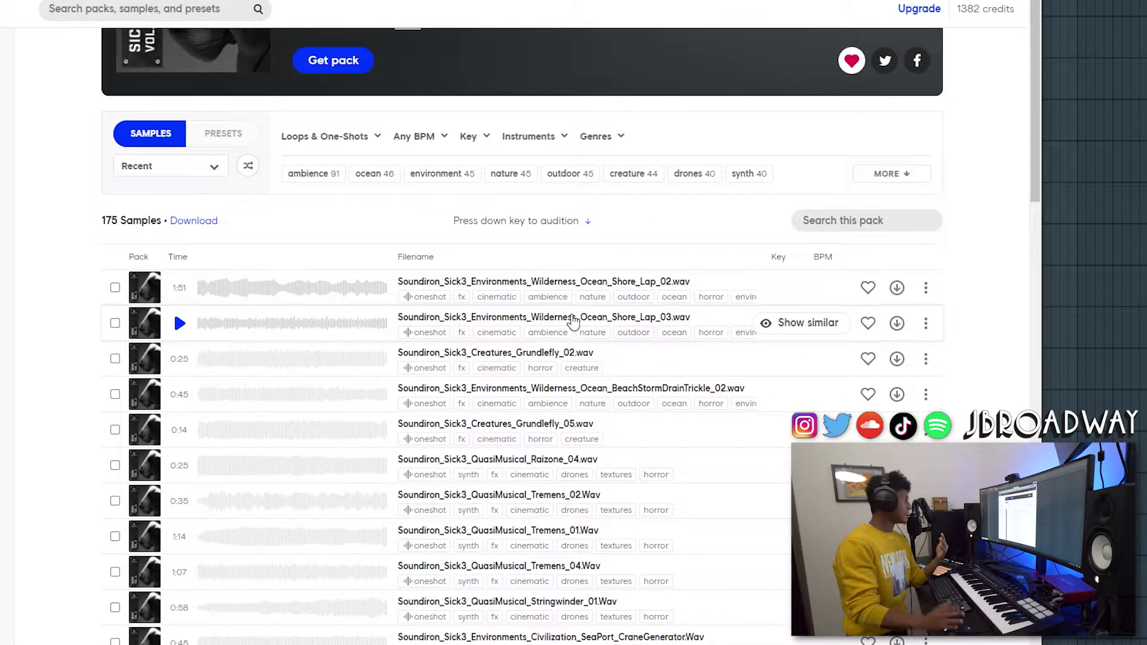
pyautogui.click(180, 395)
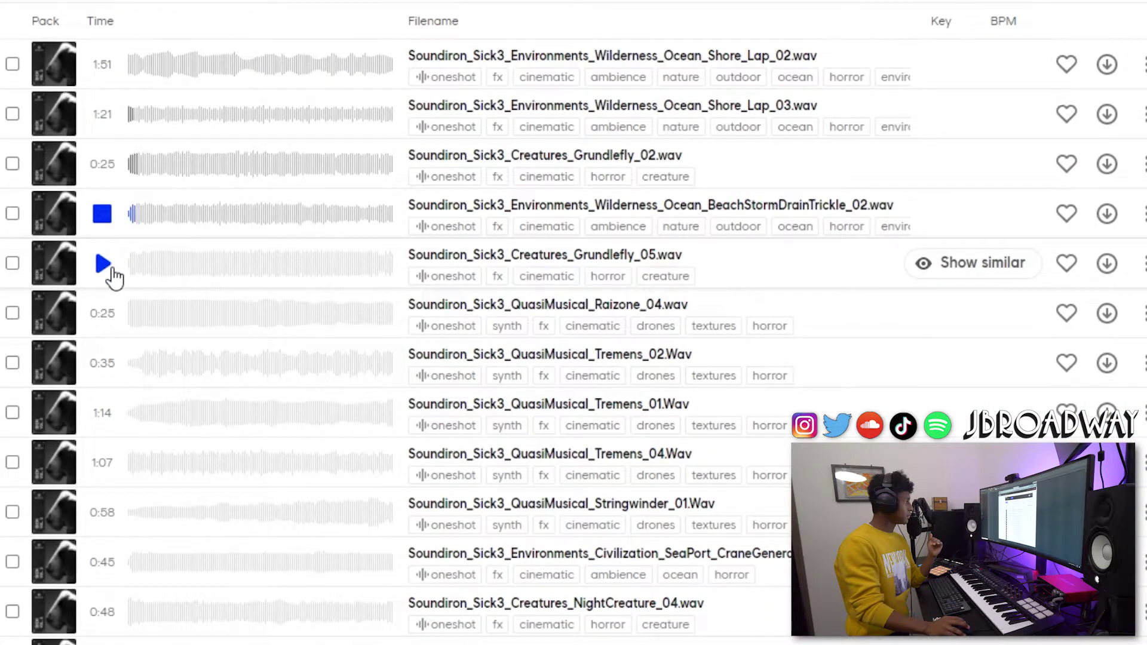
pyautogui.click(103, 263)
pyautogui.click(104, 313)
pyautogui.scroll(-3, 112, 330)
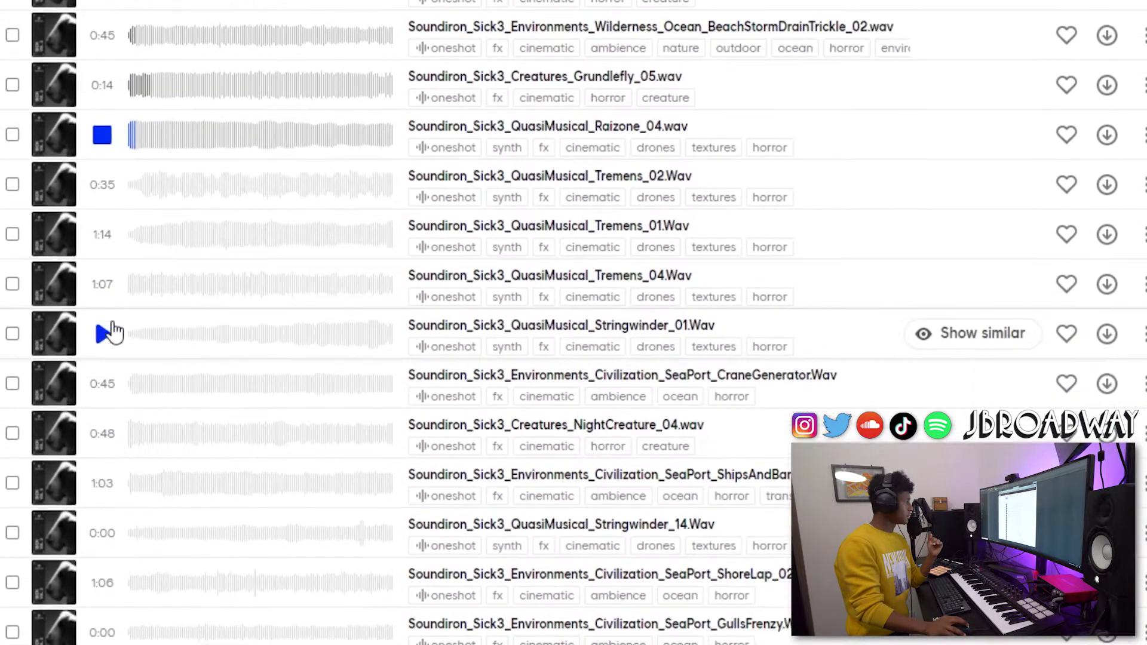
pyautogui.scroll(-4, 111, 287)
pyautogui.click(199, 204)
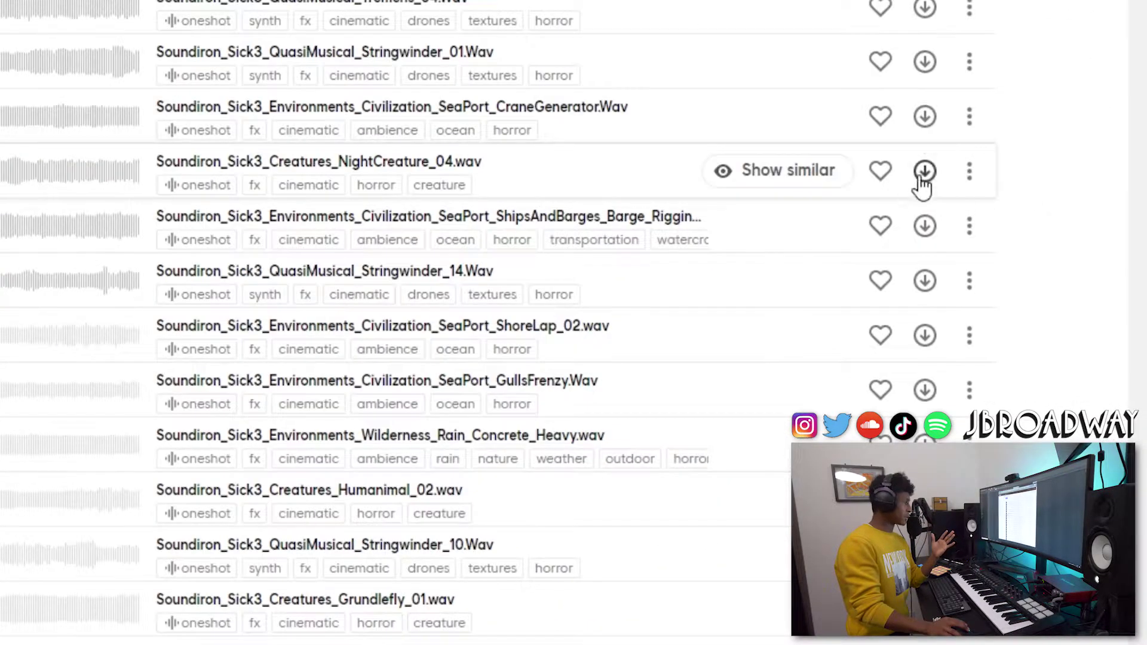
# Step: Download Soundiron_Sick3_Creatures_NightCreature_04.wav and the SeaPort ShipsAndBarges sample, and load the NightCreature file into the Noise group's Sampler in Phase Plant
pyautogui.click(1106, 200)
pyautogui.click(47, 255)
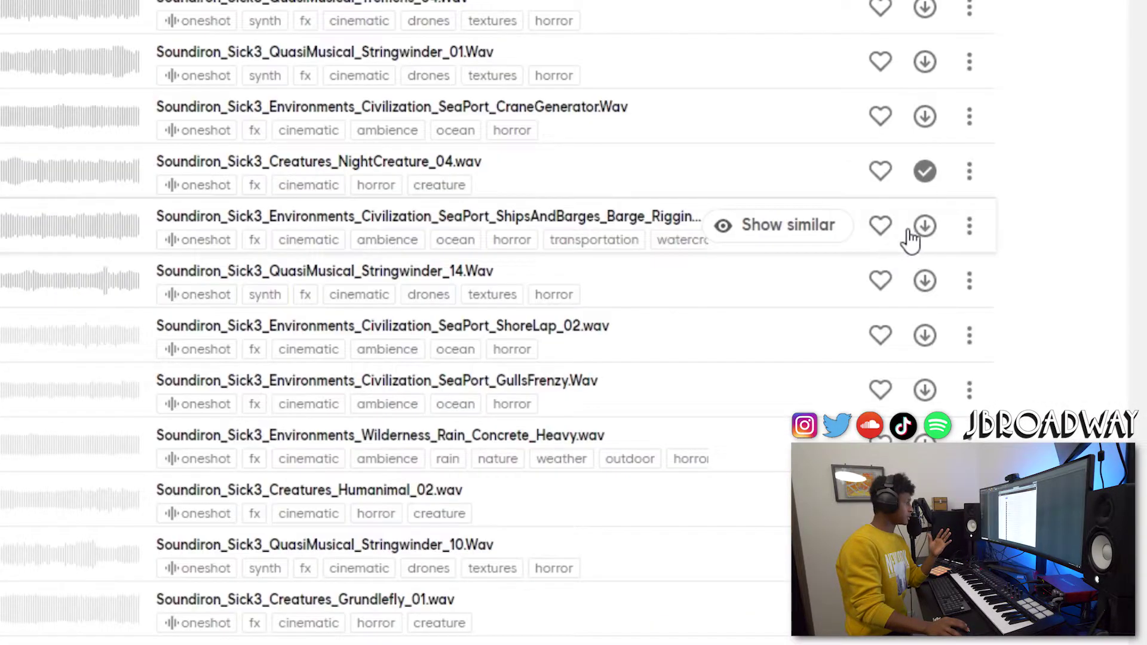
pyautogui.click(1106, 247)
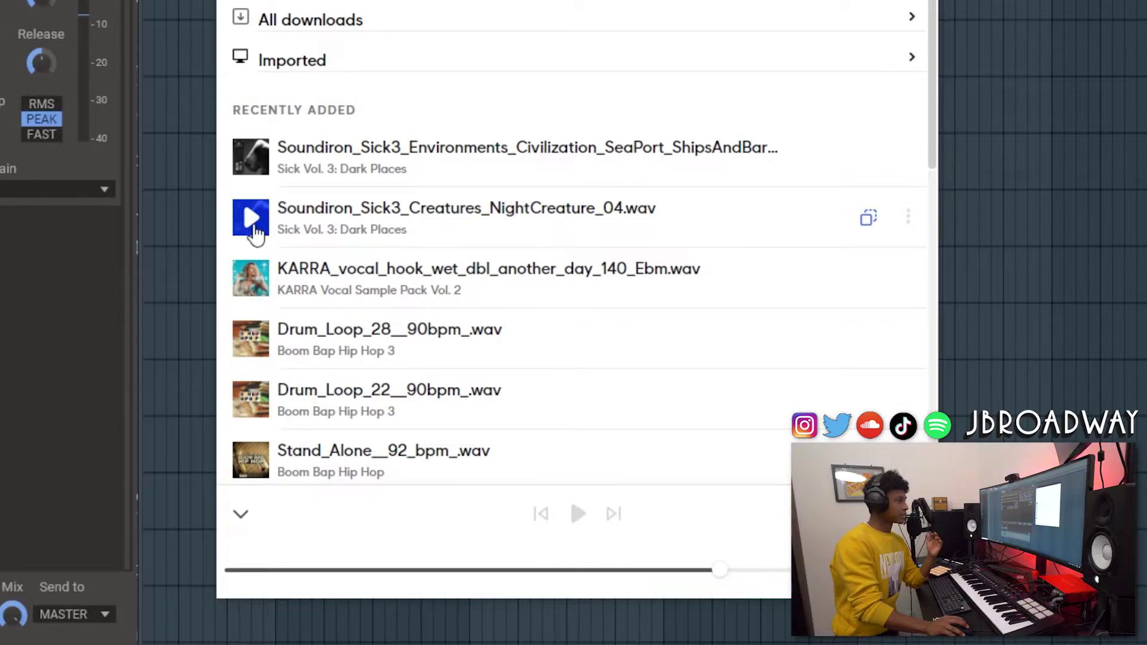
pyautogui.click(253, 227)
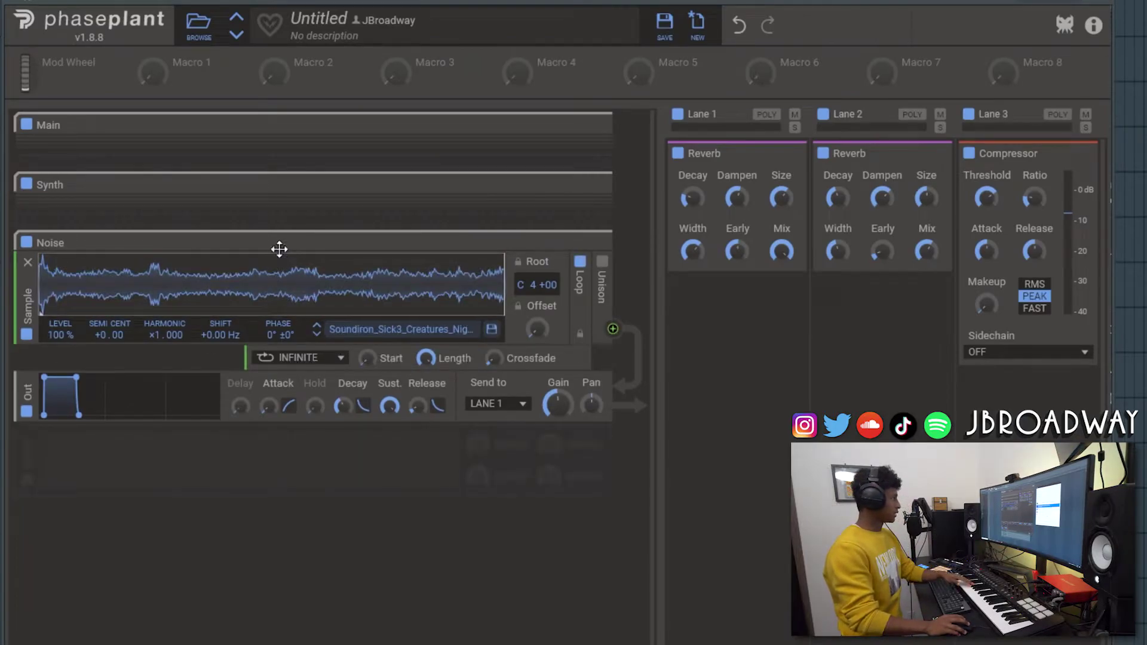
# Step: Disable the Synth and Main groups to isolate the Noise group, and adjust the sample's offset
pyautogui.click(26, 184)
pyautogui.click(27, 125)
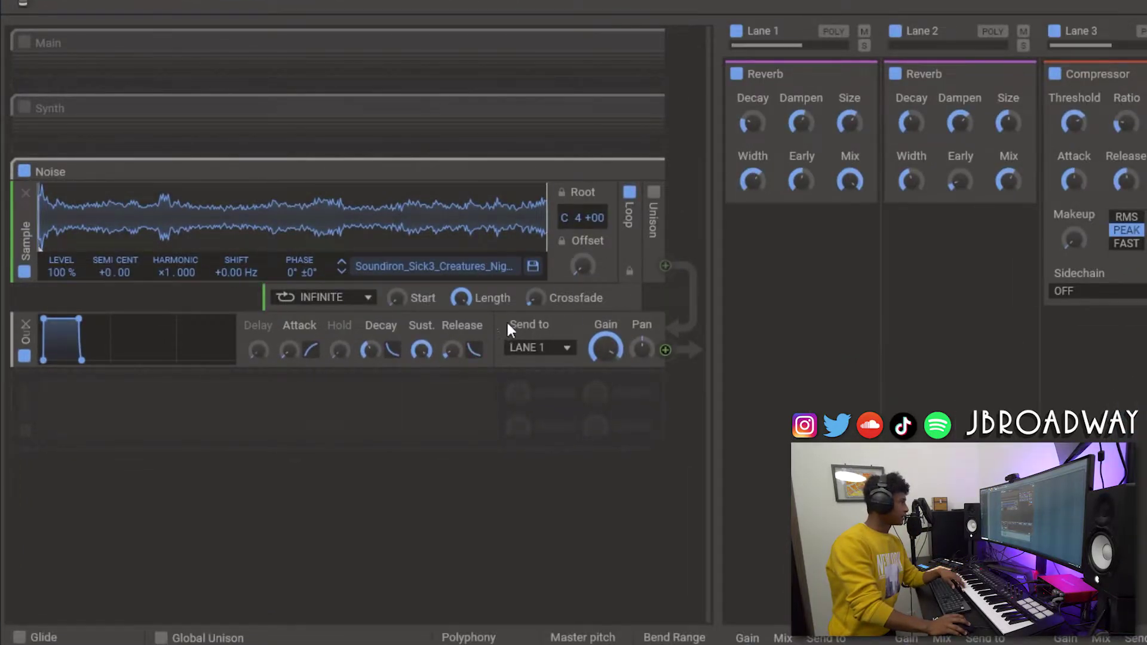
pyautogui.moveTo(582, 265); pyautogui.dragTo(582, 228)
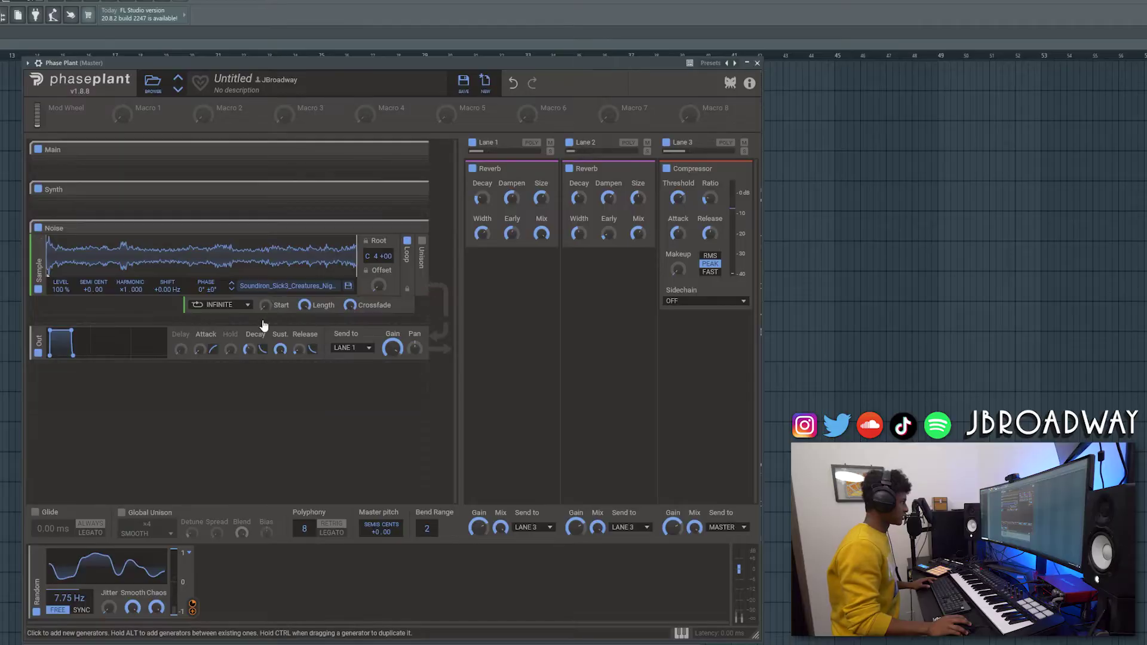
# Step: Insert a low-pass filter and a high-pass filter with a 270 Hz cutoff between the Noise group's Sampler and Output
pyautogui.click(302, 320)
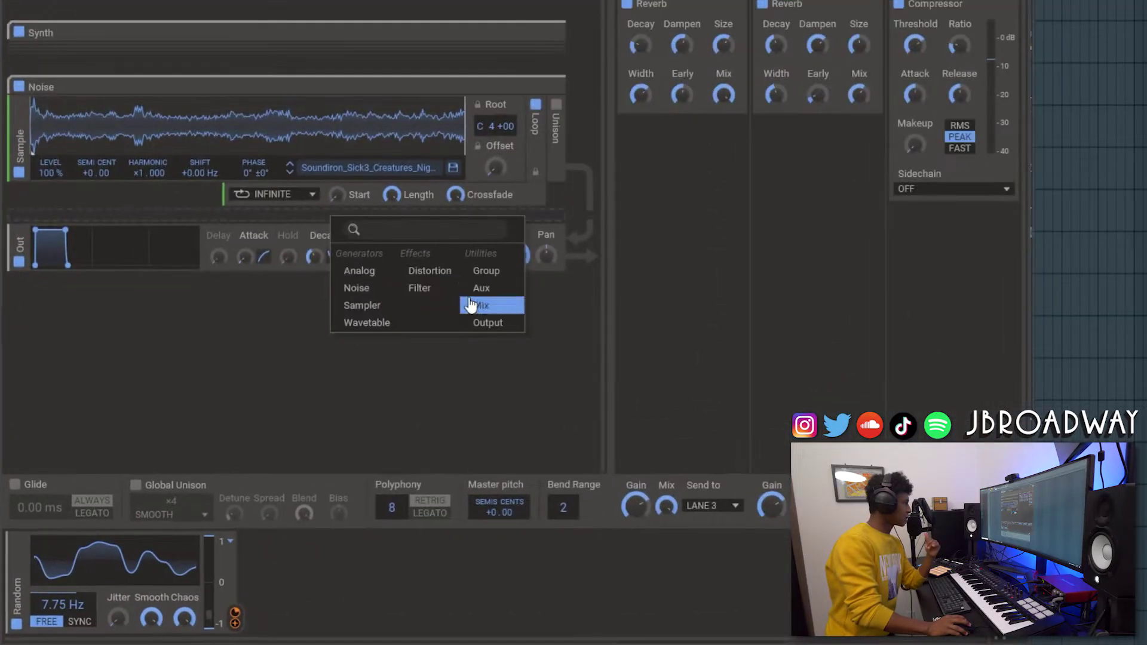
pyautogui.click(324, 371)
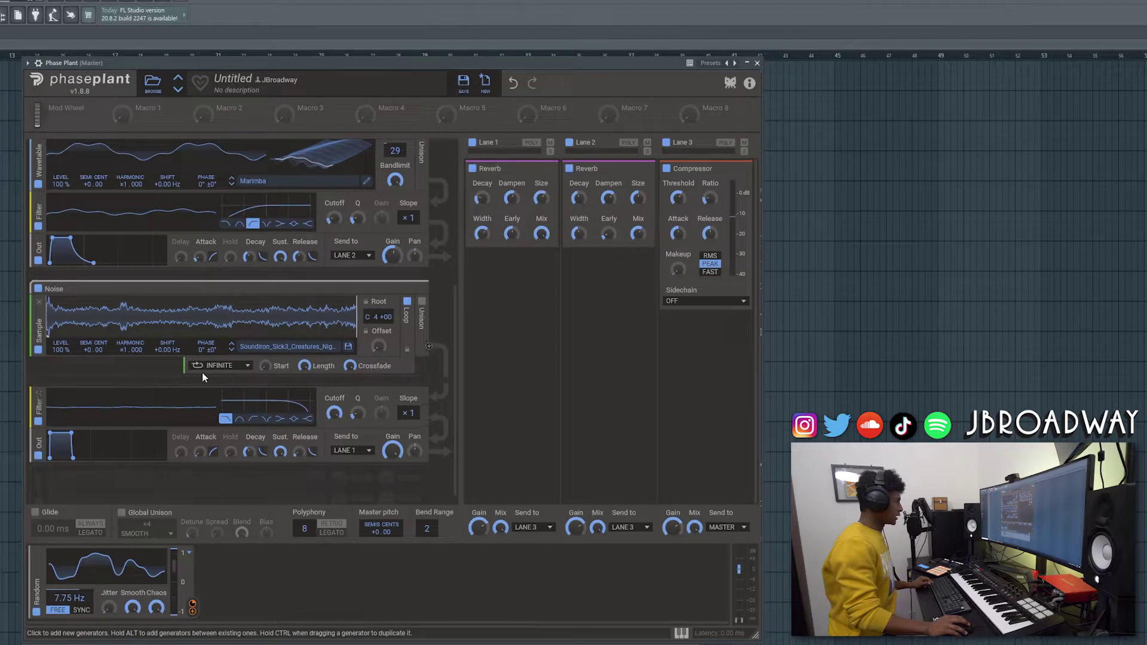
pyautogui.click(185, 423)
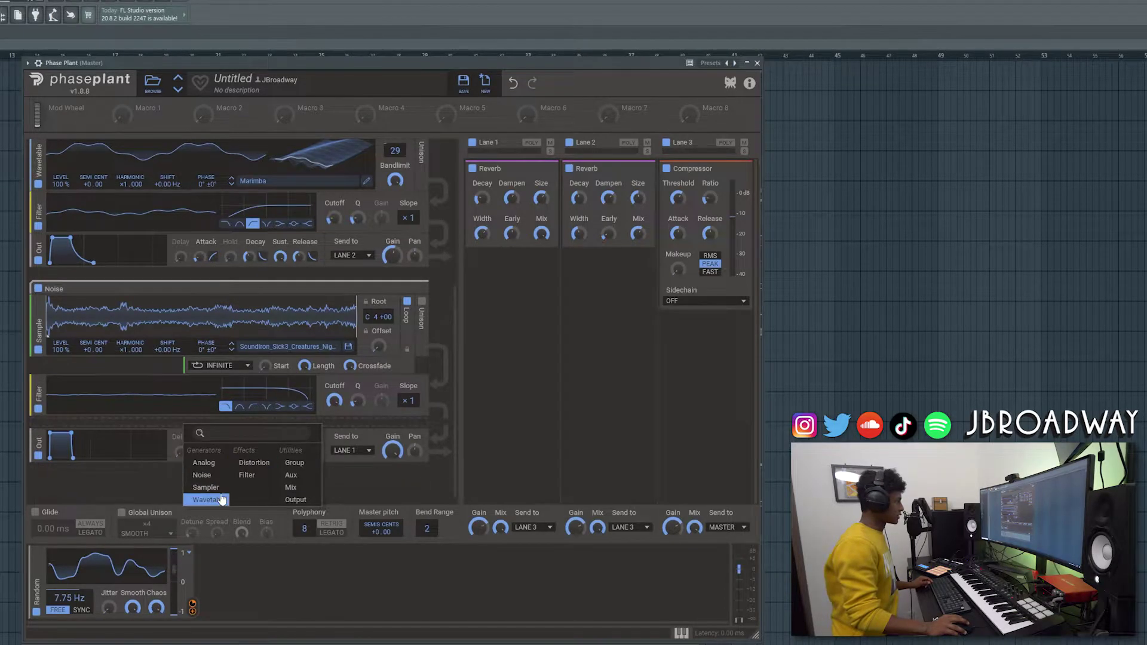
pyautogui.click(248, 475)
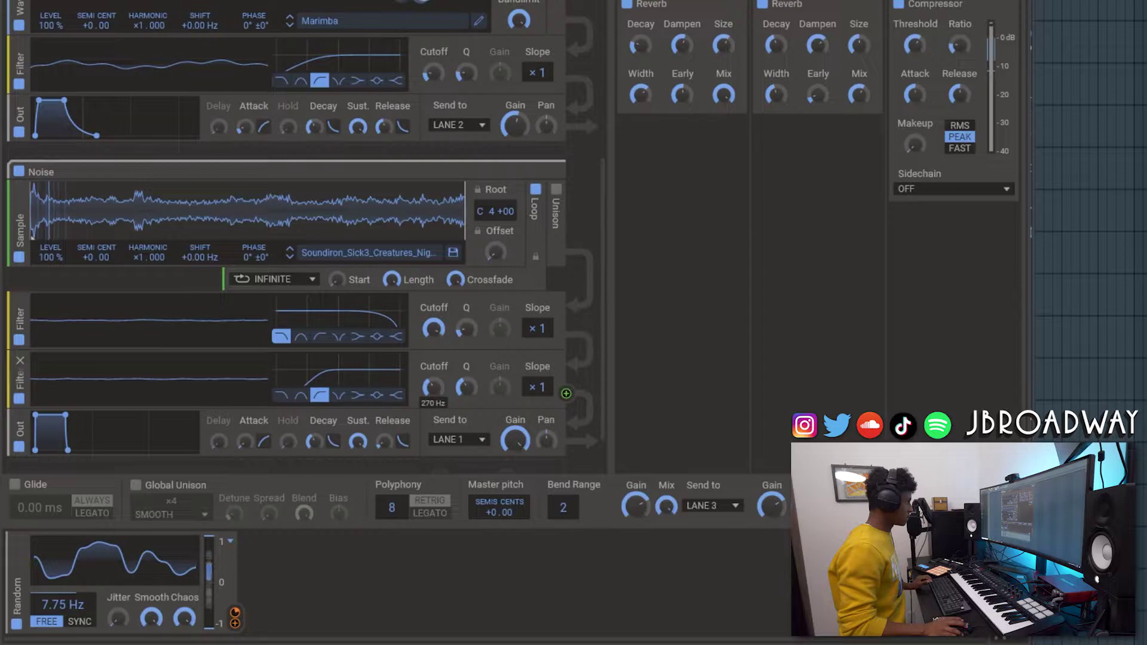
# Step: Route the Noise group's Output to Lane 3 and lengthen its attack
pyautogui.scroll(-2, 564, 134)
pyautogui.click(456, 380)
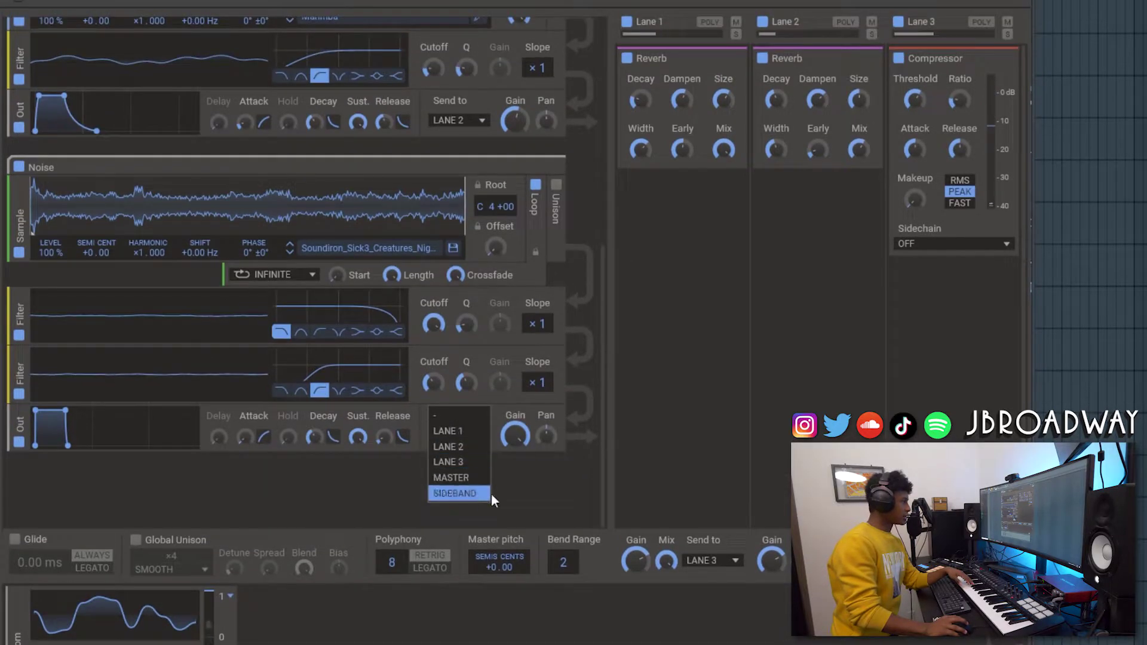
pyautogui.click(474, 464)
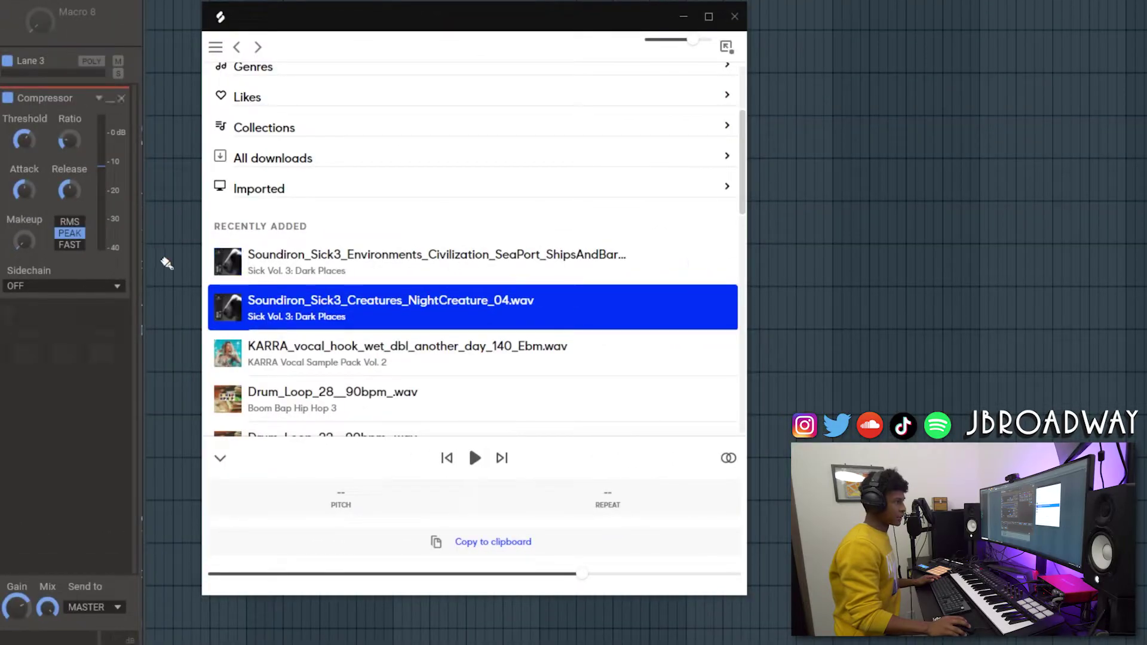
# Step: Replace the sample in the Noise group's Sampler with the SeaPort ShipsAndBarges file from Splice
pyautogui.click(229, 264)
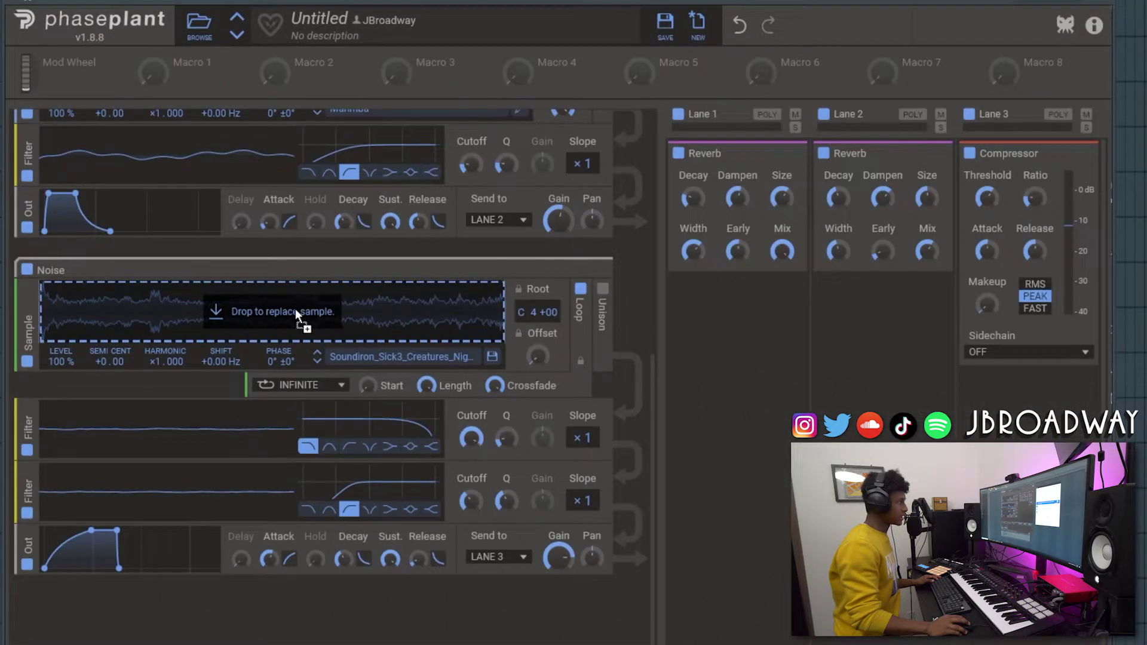
pyautogui.moveTo(295, 309); pyautogui.dragTo(295, 311)
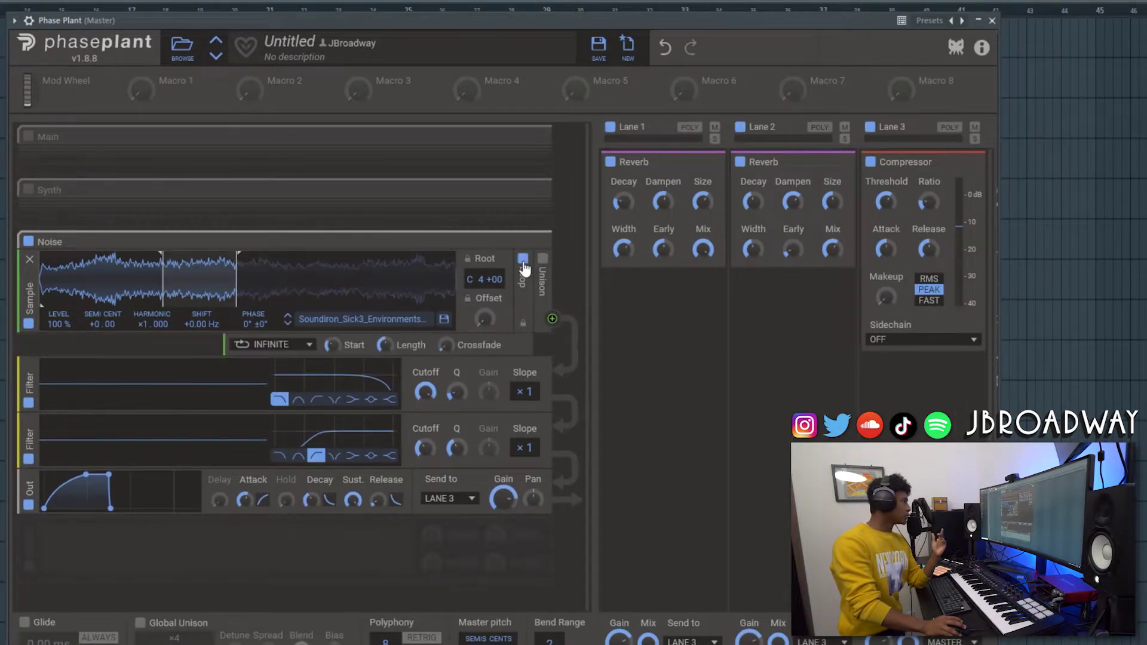
# Step: Place an infinite loop region within the first third of the SeaPort sample and raise the loop's crossfade
pyautogui.click(291, 346)
pyautogui.click(287, 345)
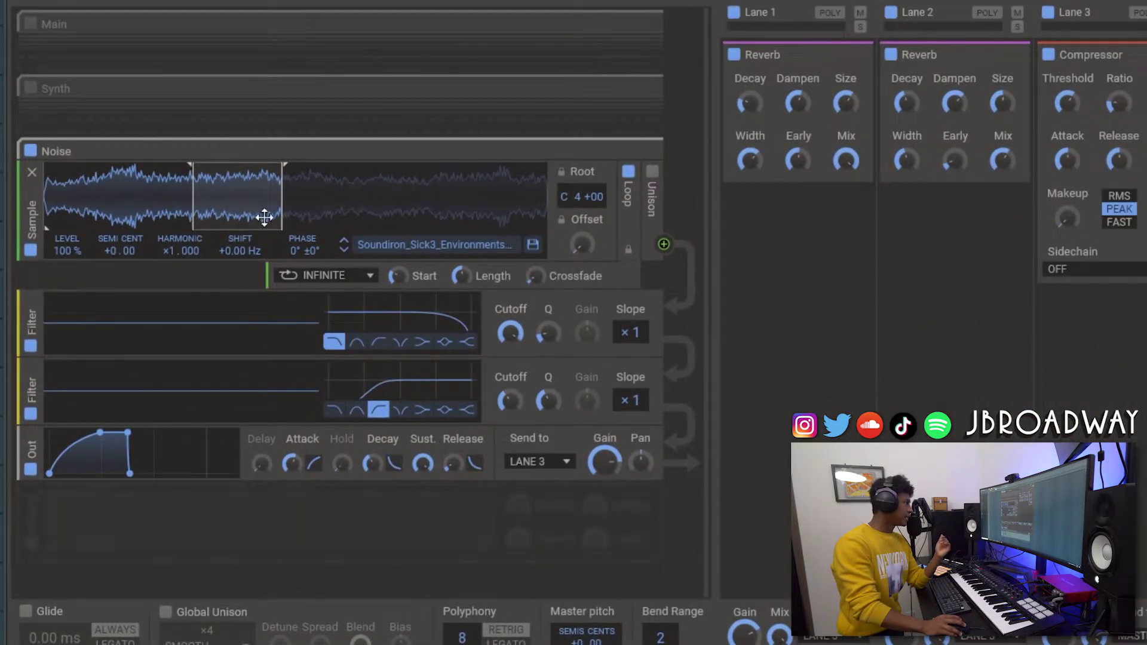
pyautogui.moveTo(215, 263); pyautogui.dragTo(279, 288)
pyautogui.moveTo(333, 207); pyautogui.dragTo(69, 218)
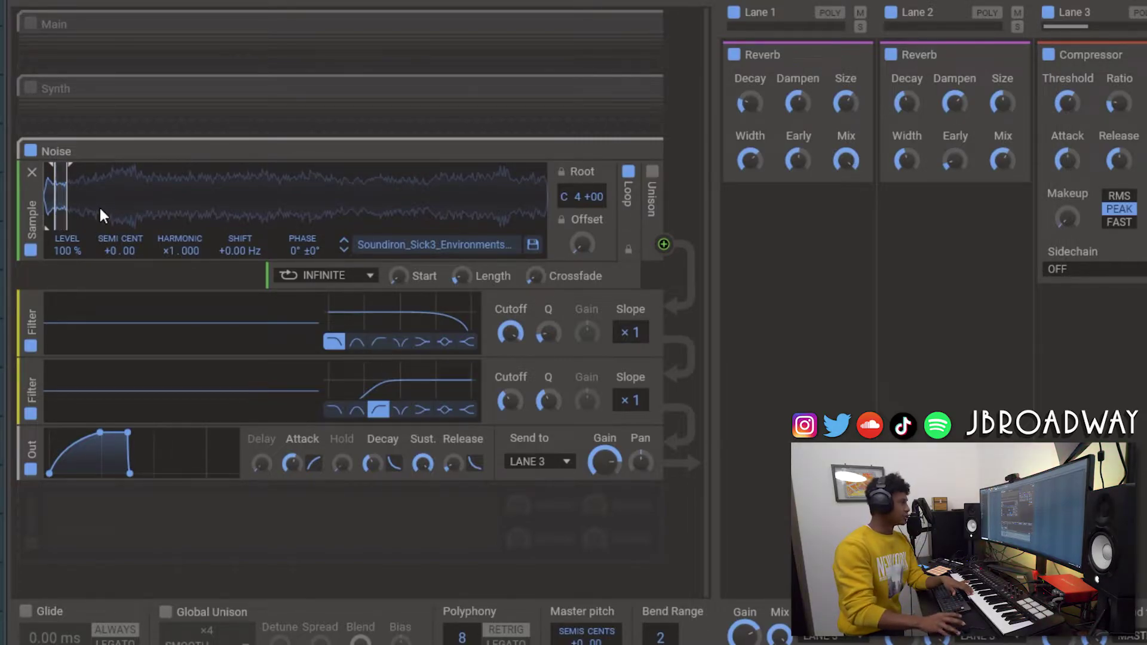
pyautogui.moveTo(537, 276); pyautogui.dragTo(537, 281)
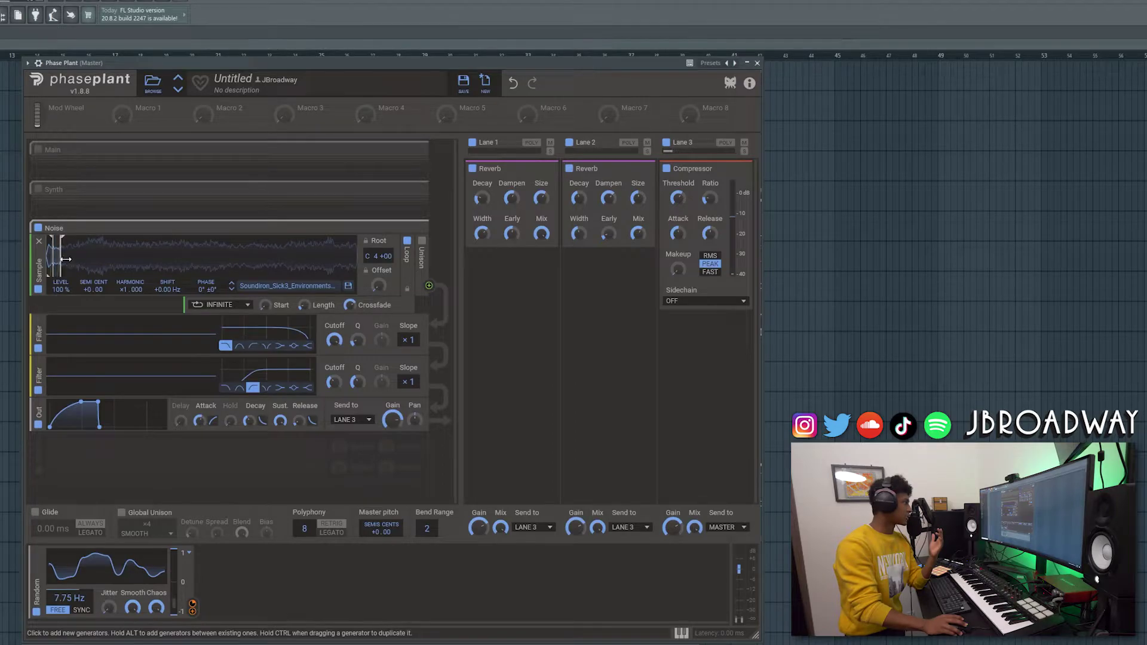
pyautogui.moveTo(65, 259); pyautogui.dragTo(145, 266)
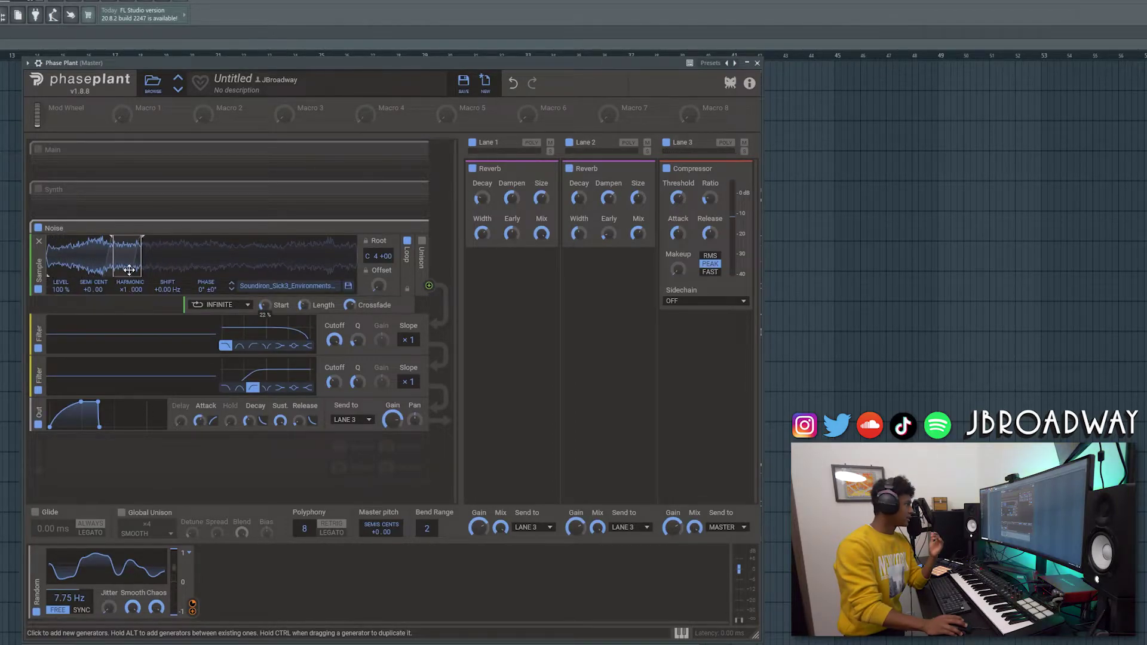
pyautogui.moveTo(123, 266); pyautogui.dragTo(126, 263)
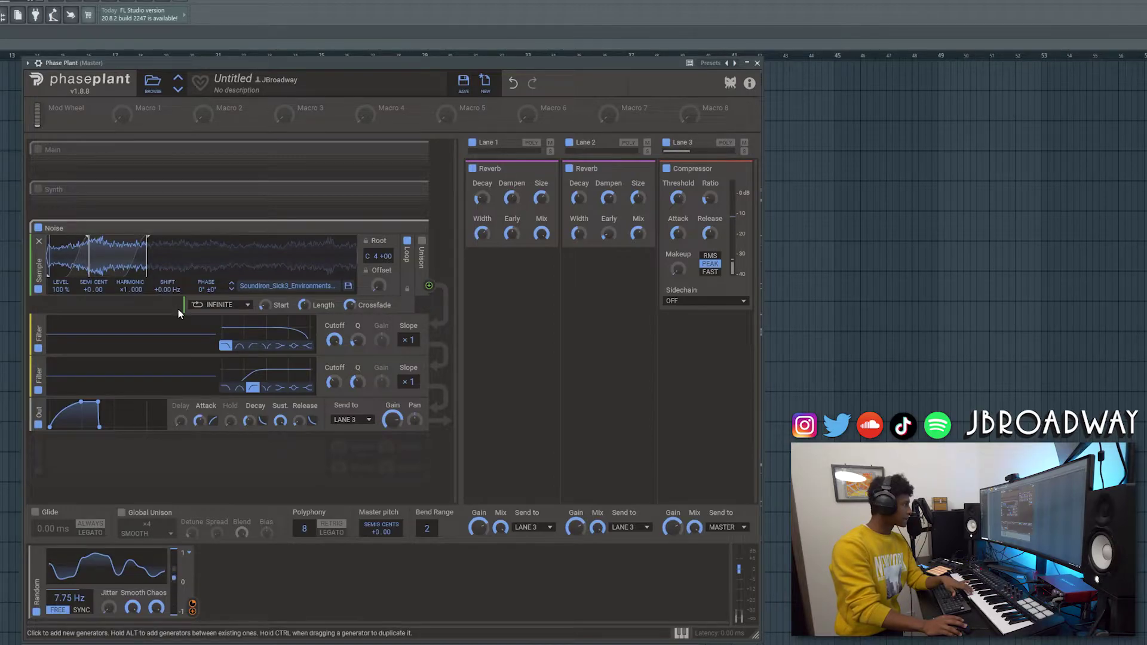
# Step: Set the Noise sample's unison to 2 voices and adjust the cutoff and Q of the group's filters
pyautogui.moveTo(334, 383); pyautogui.dragTo(358, 386)
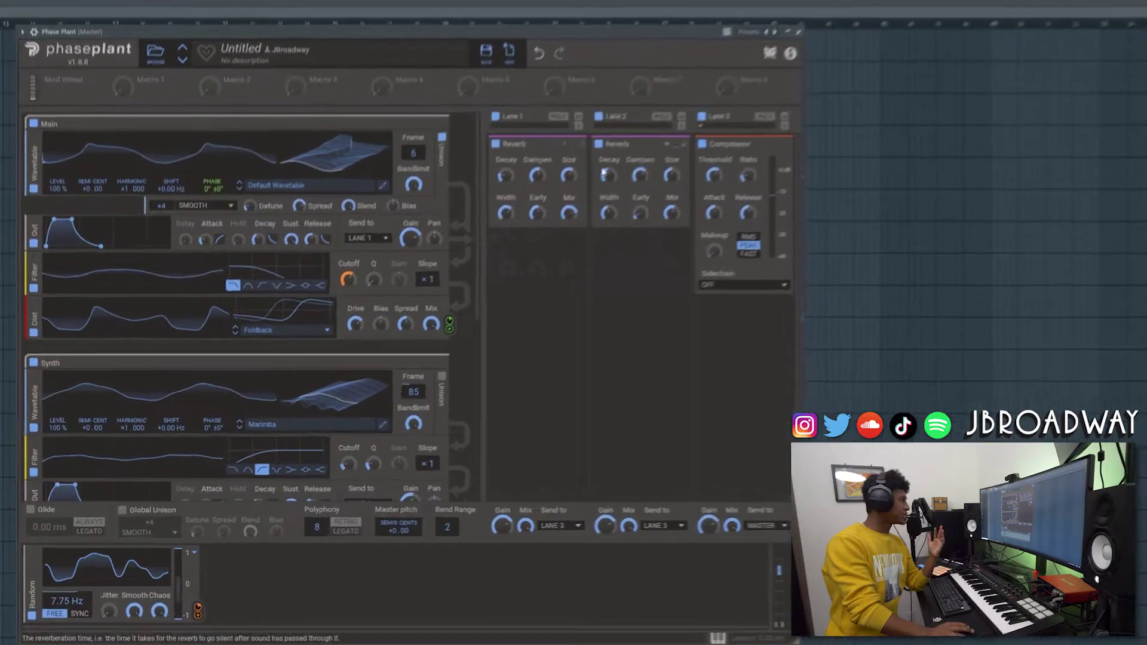
pyautogui.scroll(-5, 452, 303)
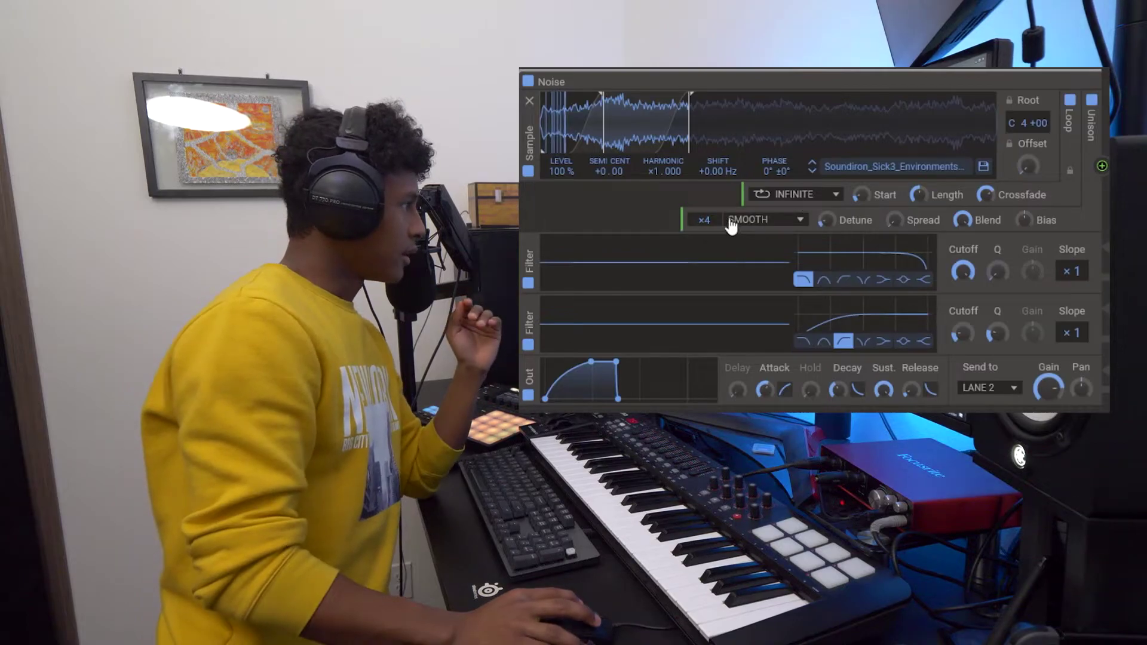
pyautogui.moveTo(706, 220); pyautogui.dragTo(706, 233)
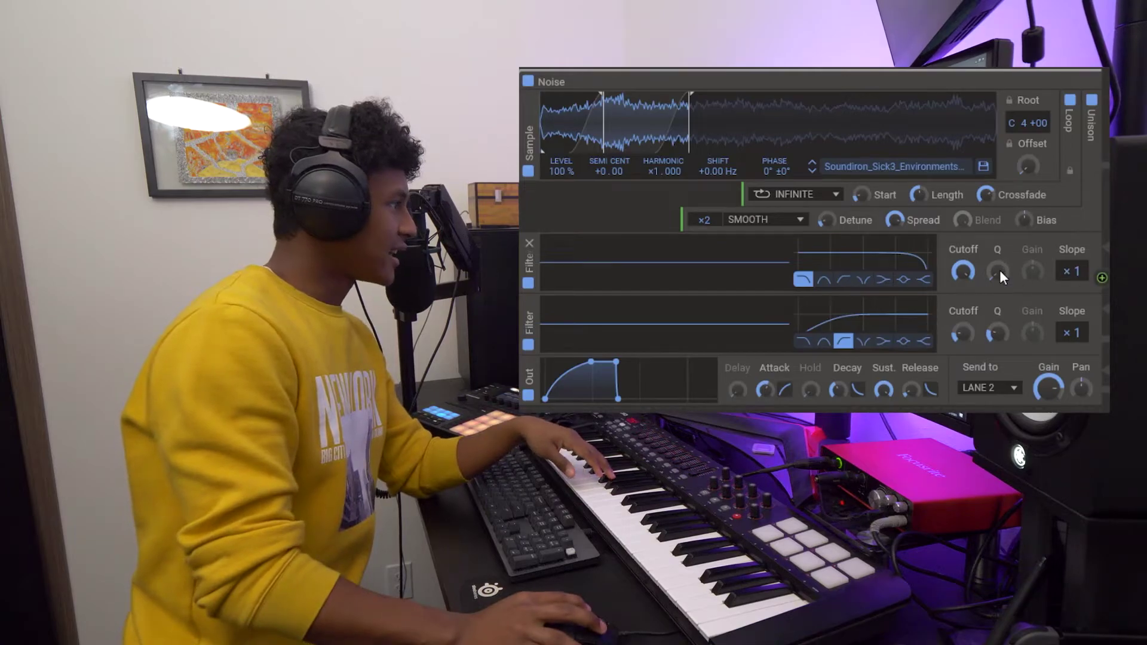
pyautogui.moveTo(1000, 270); pyautogui.dragTo(999, 261)
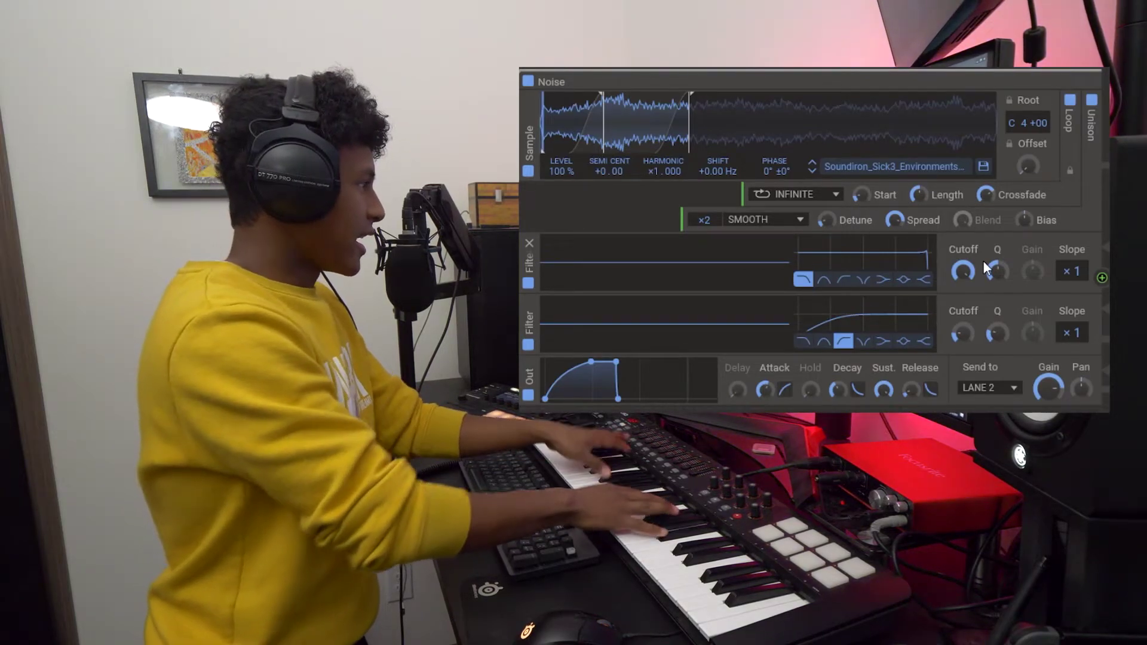
pyautogui.moveTo(966, 271); pyautogui.dragTo(998, 256)
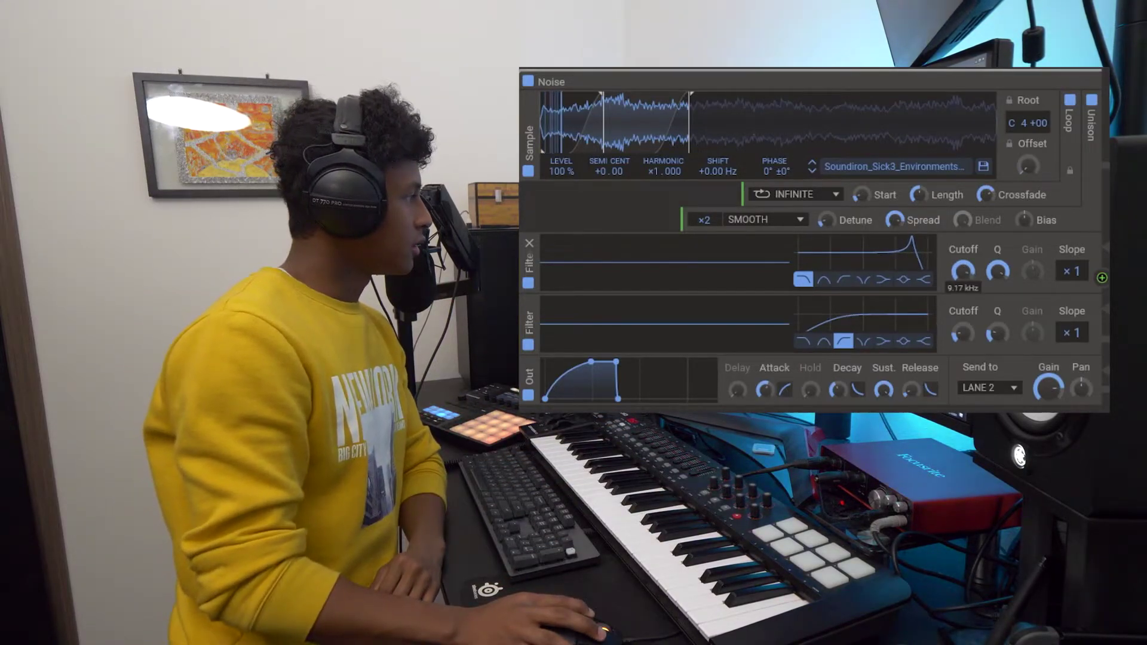
pyautogui.moveTo(959, 273); pyautogui.dragTo(959, 308)
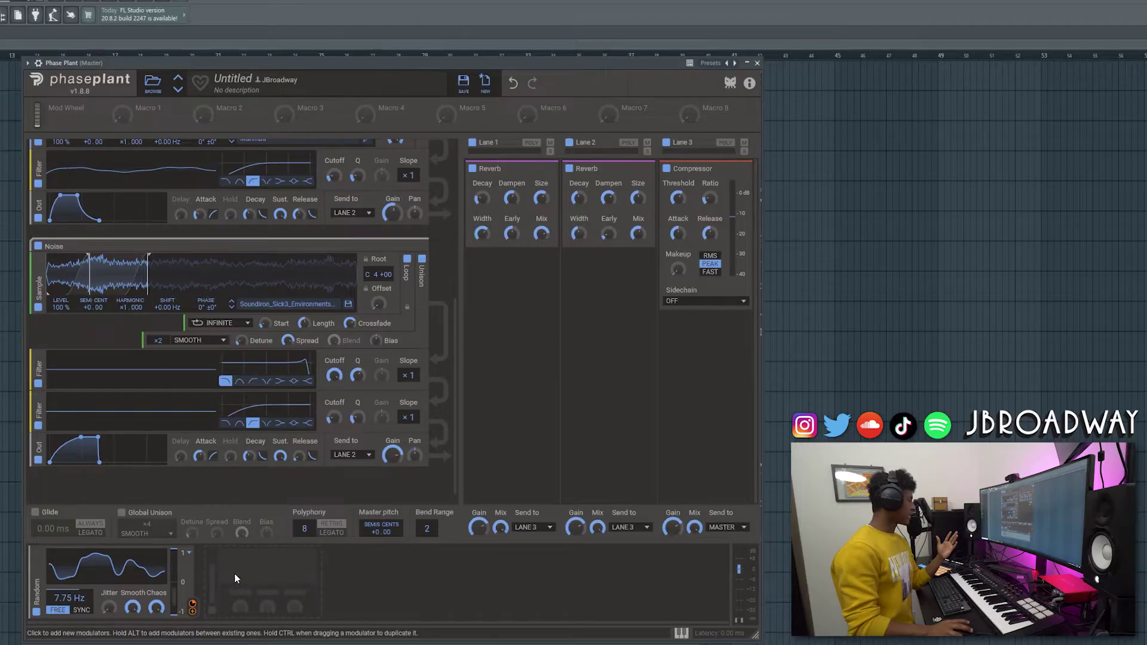
# Step: Add an LFO modulator and set its output range to Unipolar
pyautogui.click(234, 573)
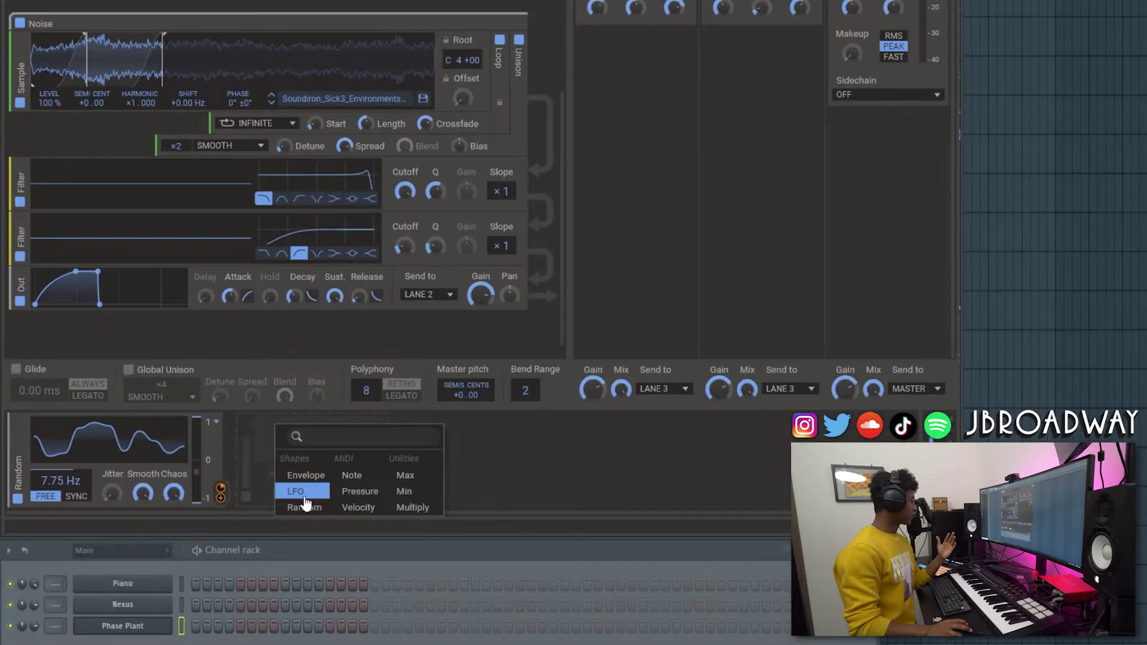
pyautogui.click(303, 487)
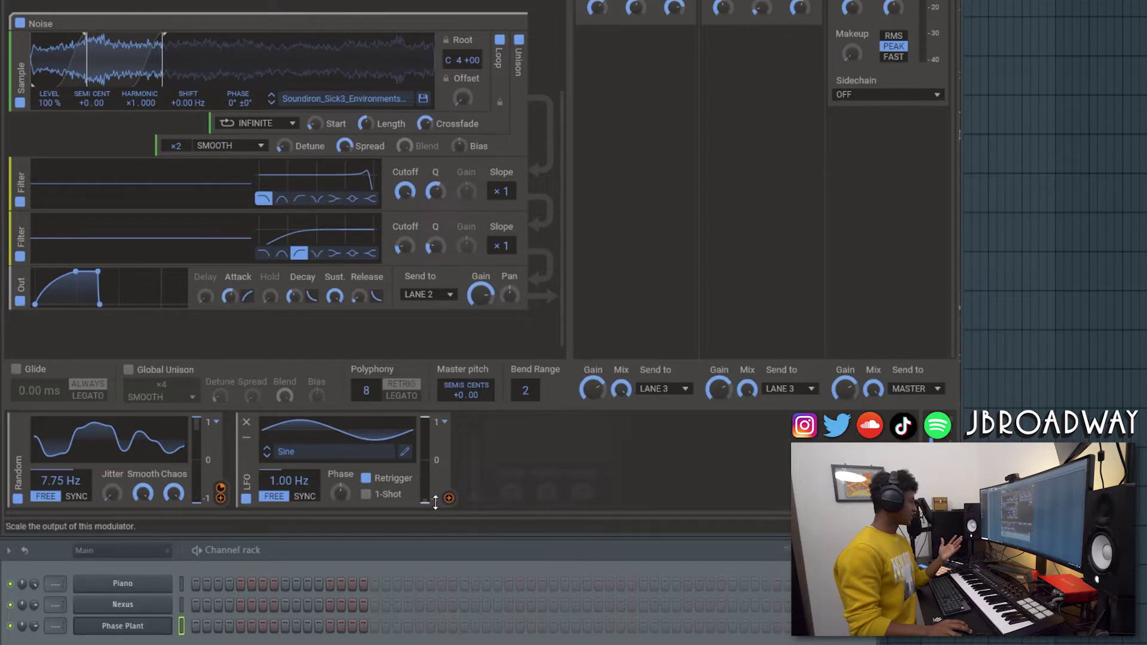
pyautogui.click(444, 422)
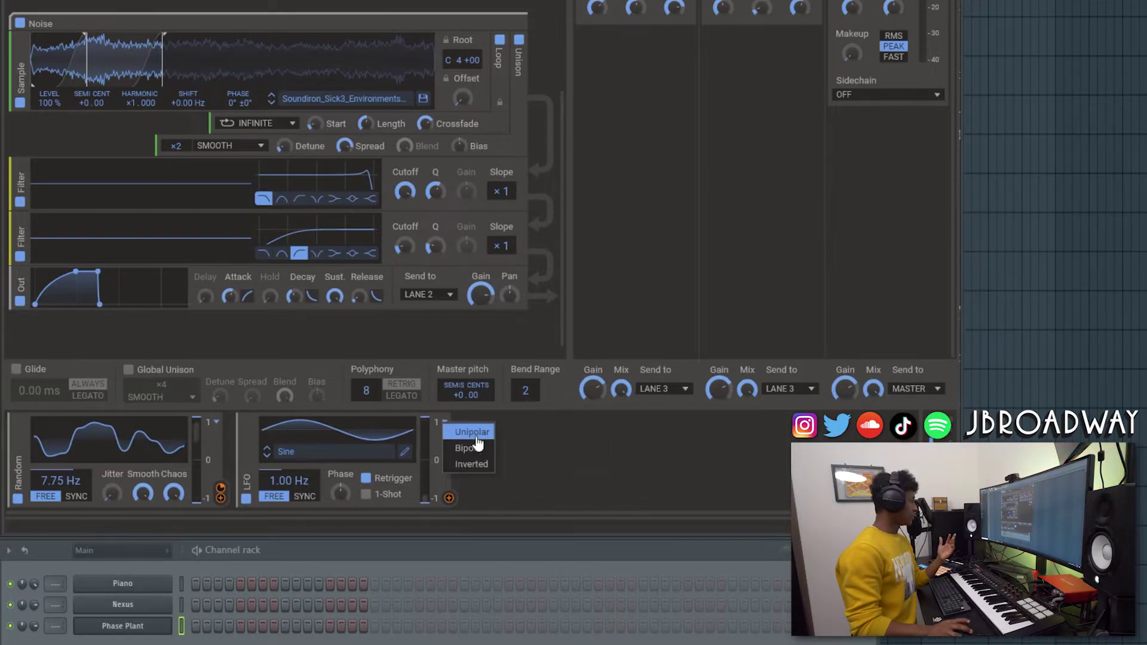
pyautogui.click(472, 435)
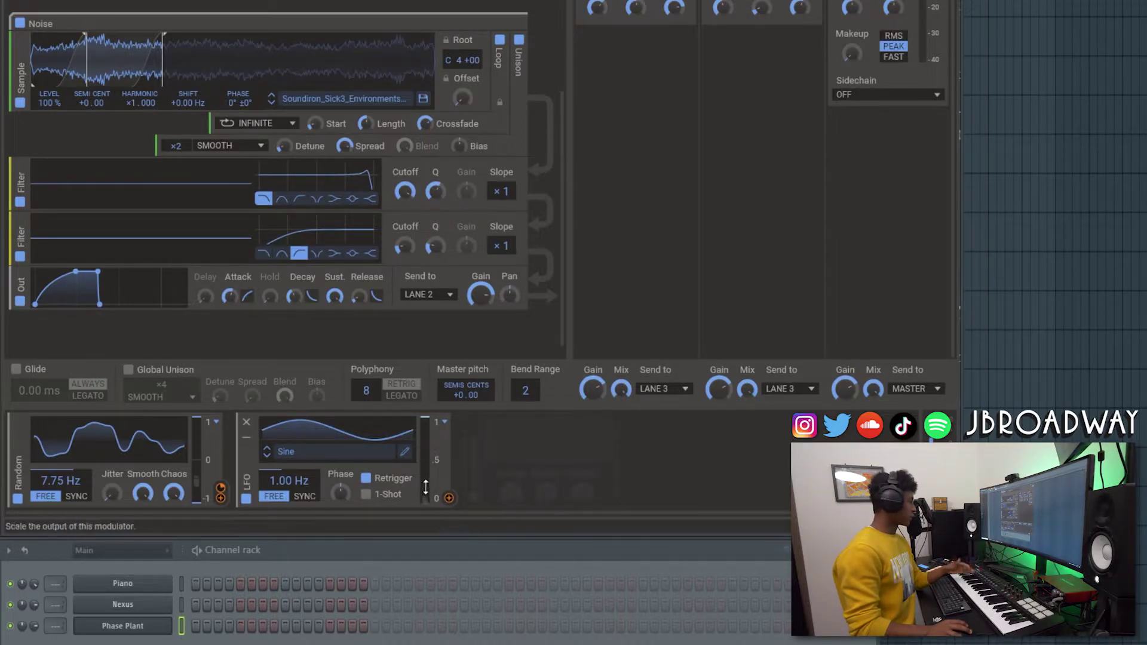
# Step: Modulate the Noise group's low-pass cutoff with the LFO and lower that cutoff to about 1.55 kHz
pyautogui.click(449, 499)
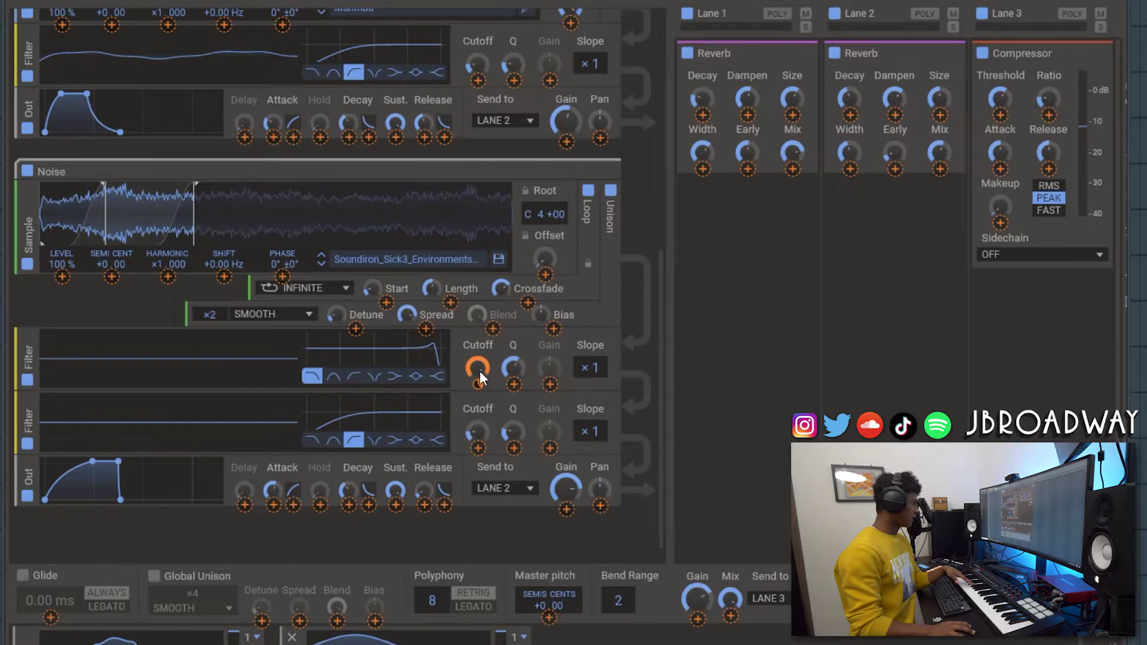
pyautogui.moveTo(479, 377); pyautogui.dragTo(478, 374)
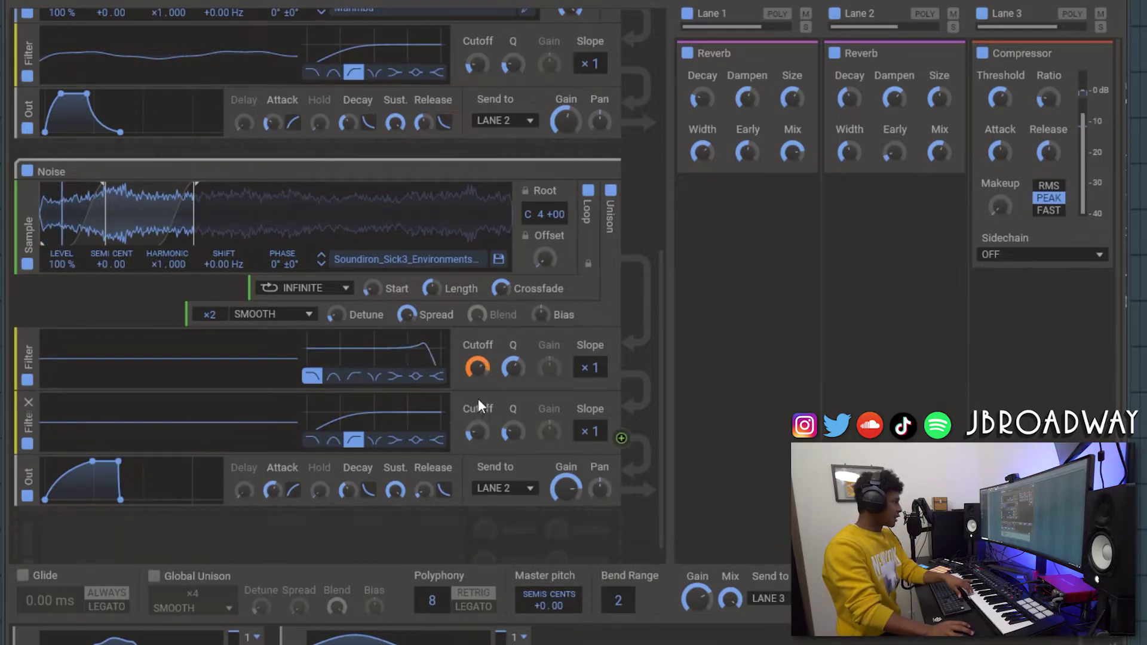
pyautogui.moveTo(481, 371); pyautogui.dragTo(480, 379)
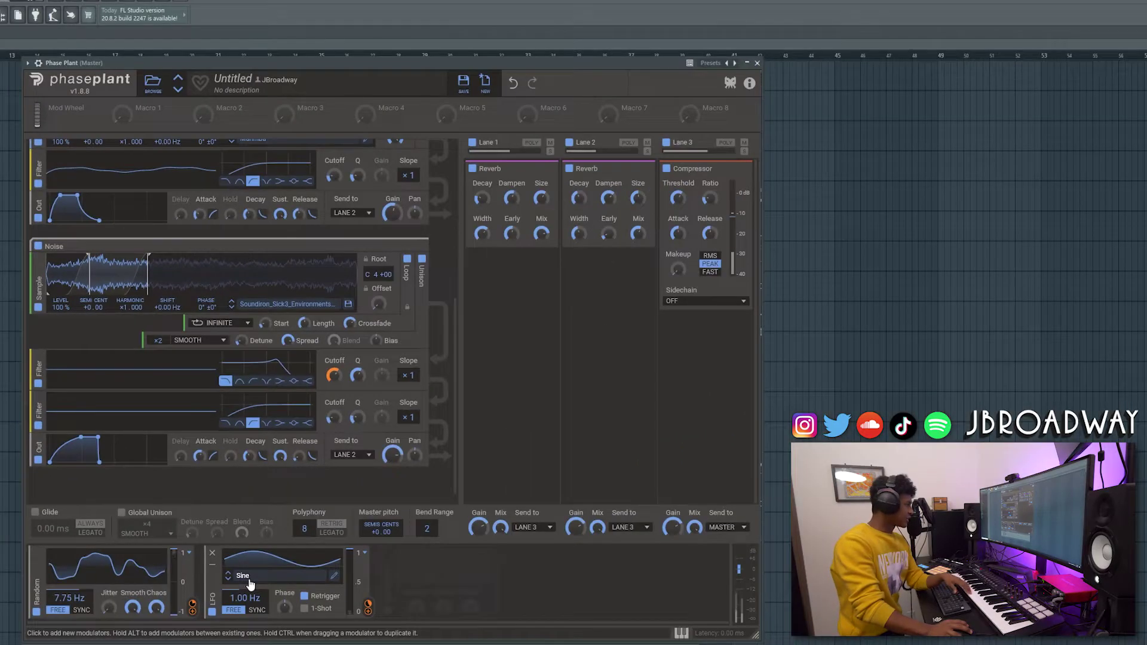
# Step: Set the LFO's shape to the Classic Triangle and its rate to 0.10 Hz
pyautogui.click(257, 581)
pyautogui.click(650, 496)
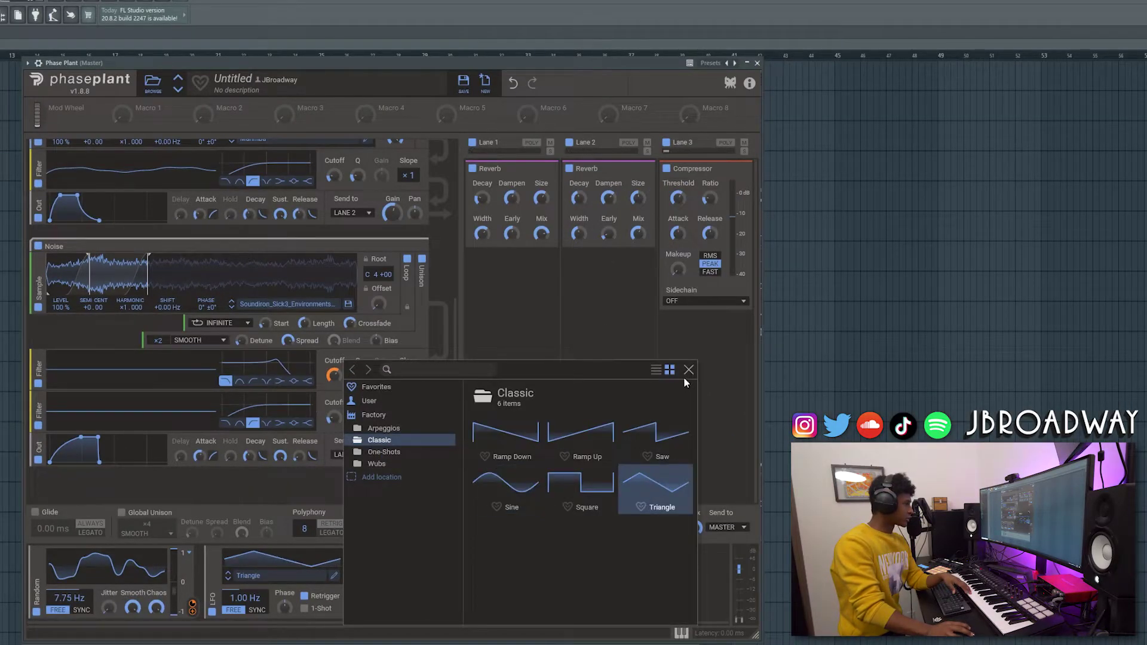
pyautogui.click(688, 370)
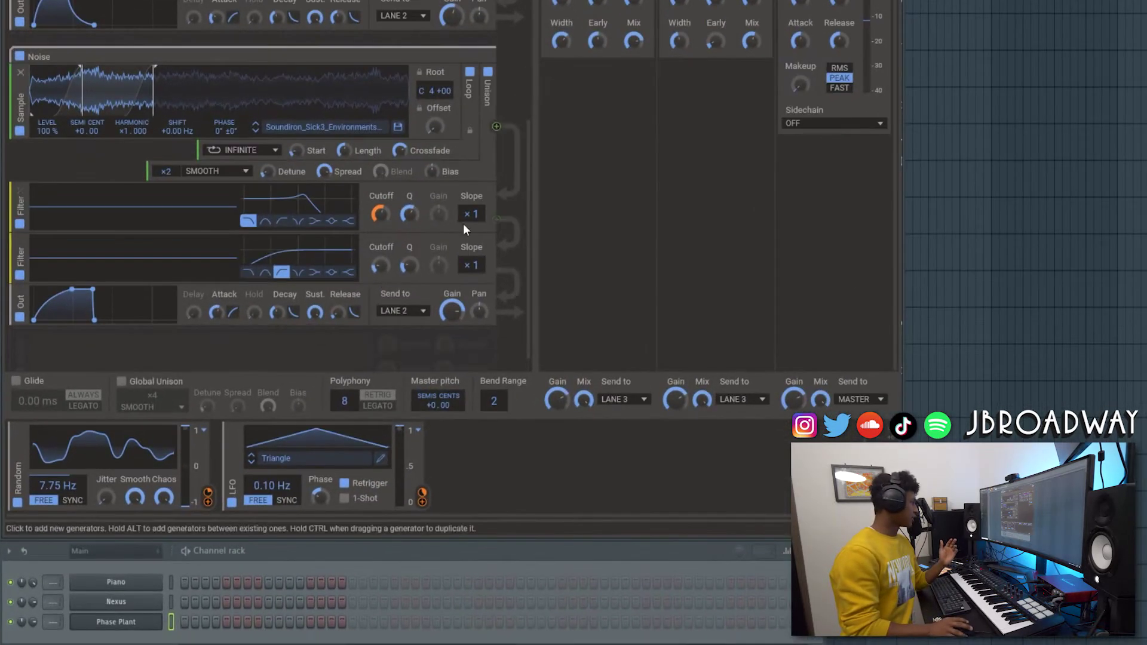
# Step: Assign the LFO to the gain of the Noise group's Output and adjust the modulation amount
pyautogui.moveTo(424, 503); pyautogui.dragTo(449, 330)
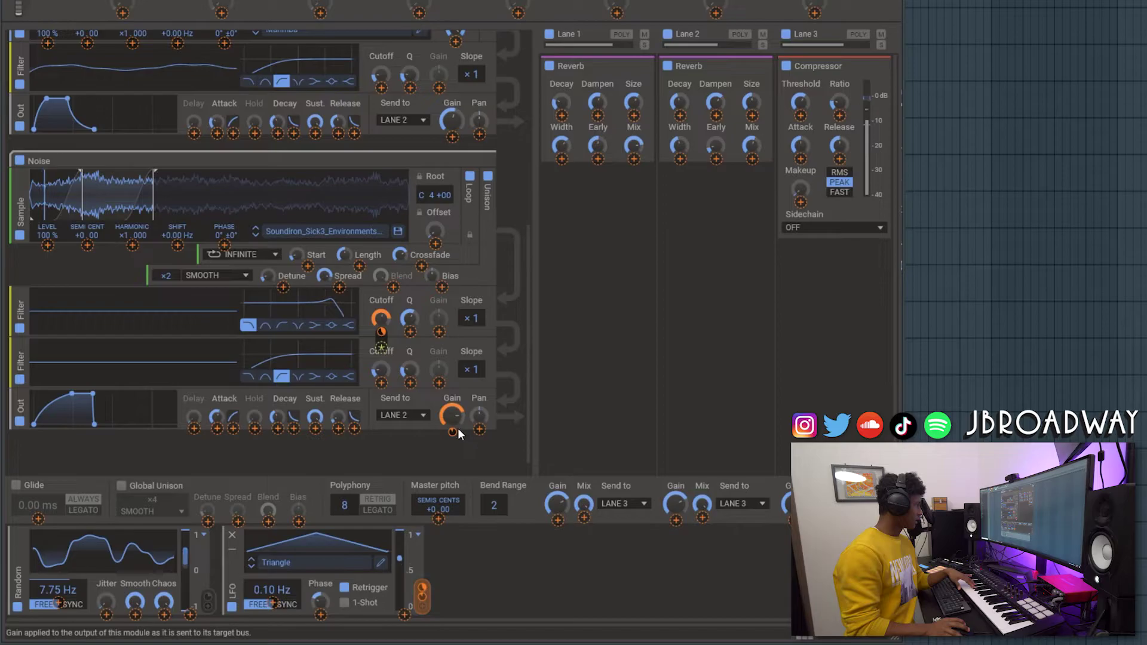
pyautogui.moveTo(453, 434)
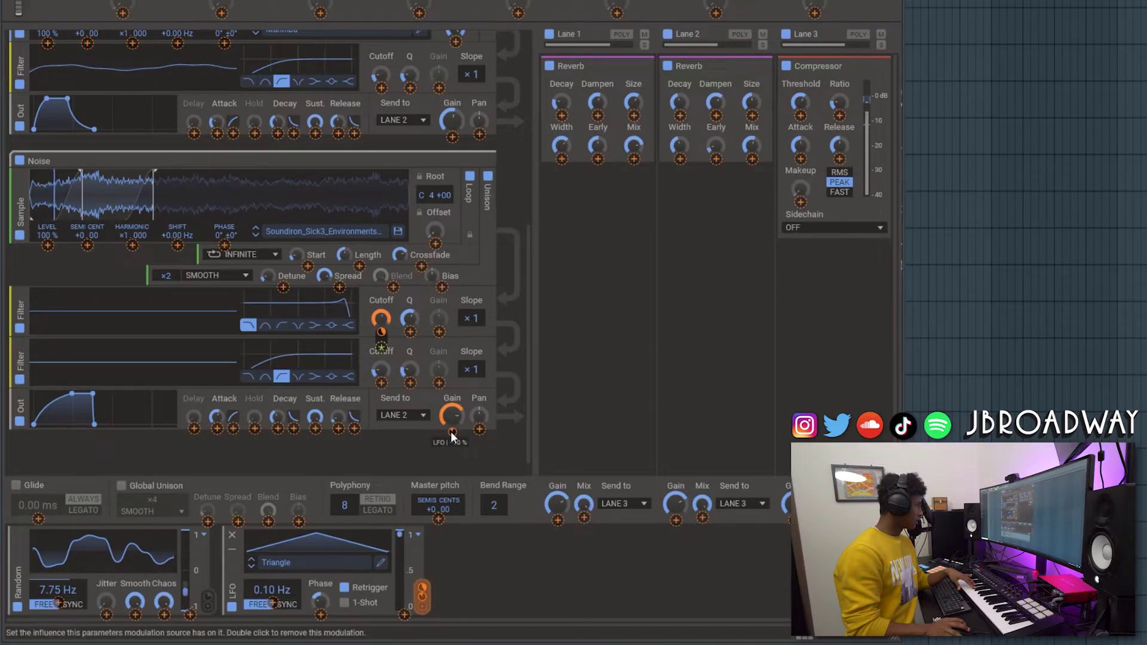
pyautogui.rightClick(452, 433)
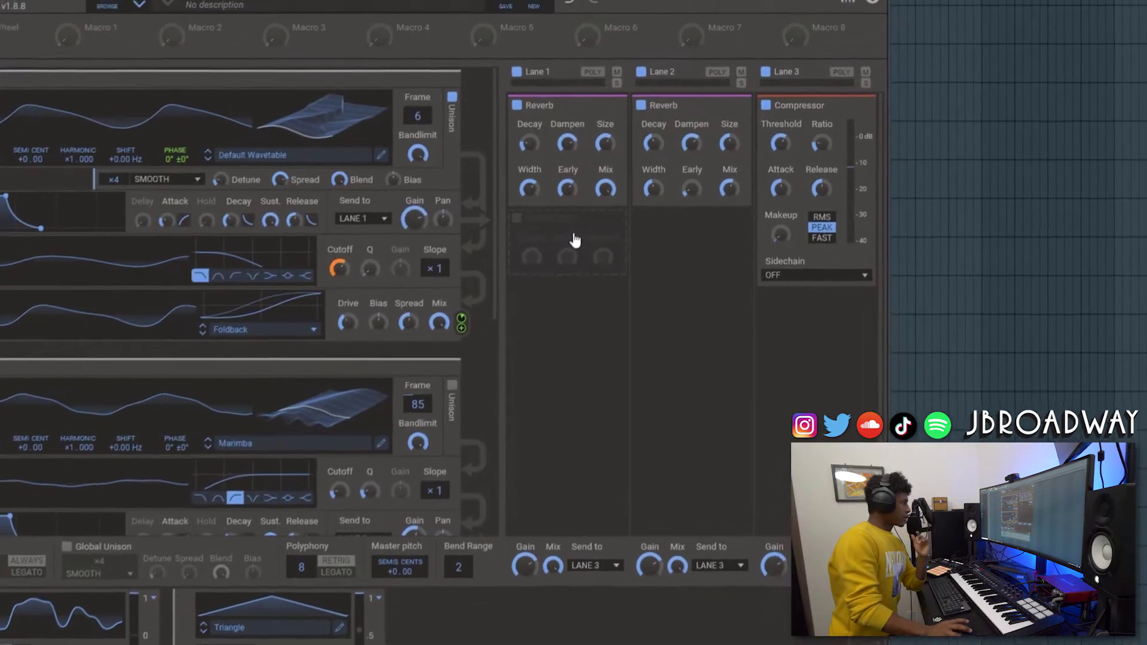
# Step: Add a Flanger effect below the Reverb in Lane 1
pyautogui.click(615, 201)
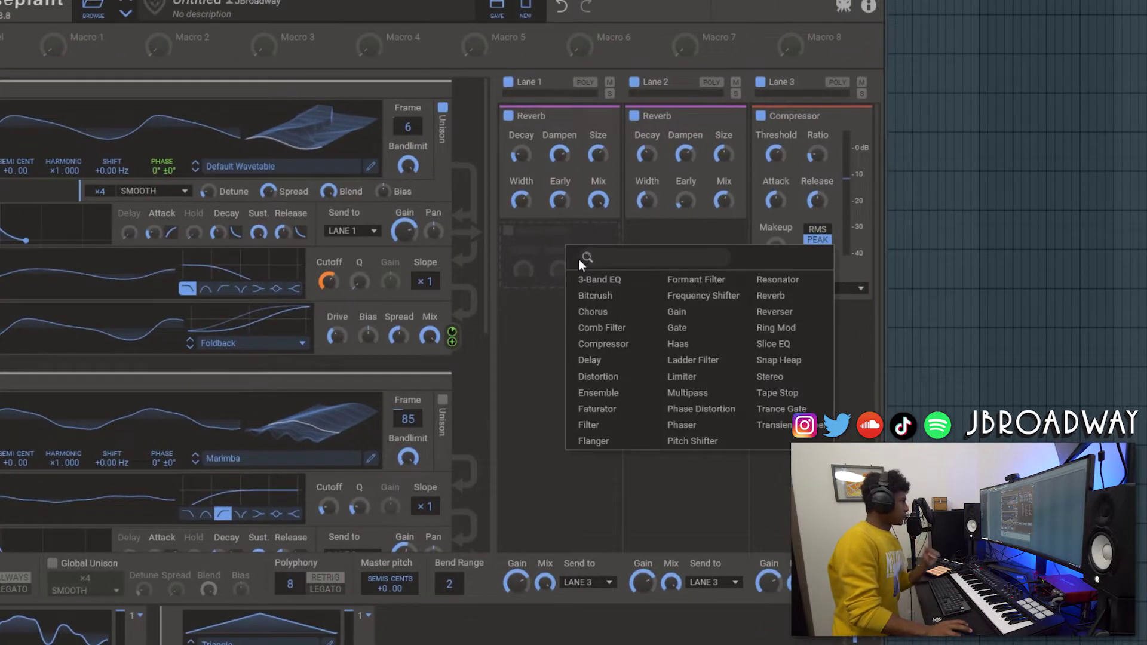
pyautogui.write('flan')
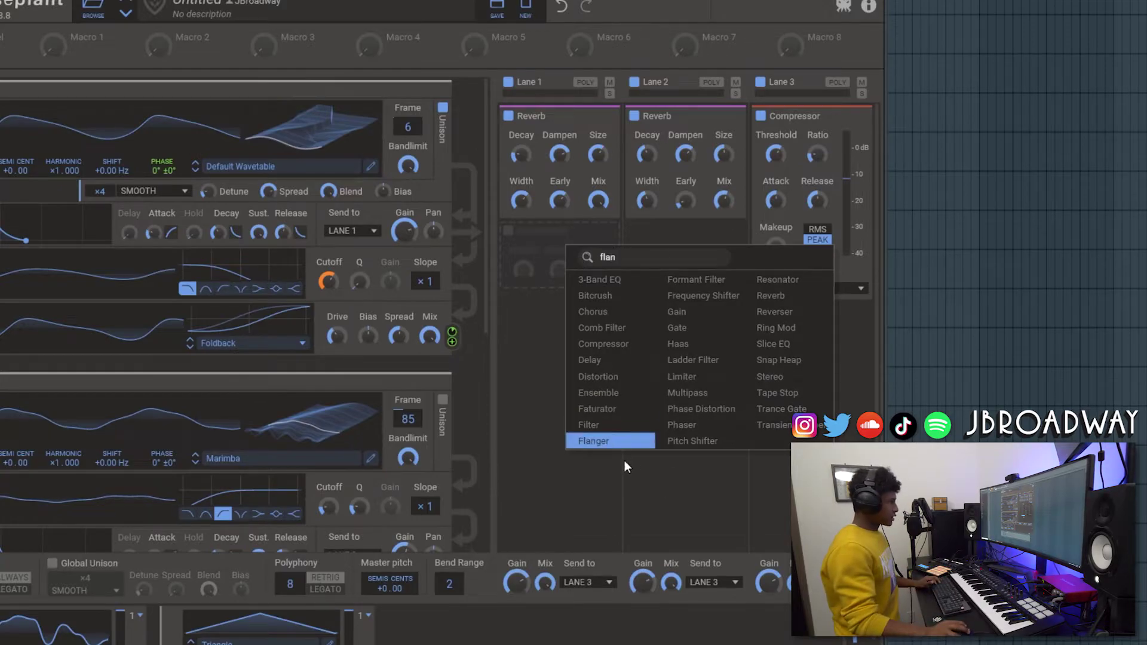
pyautogui.press('Return')
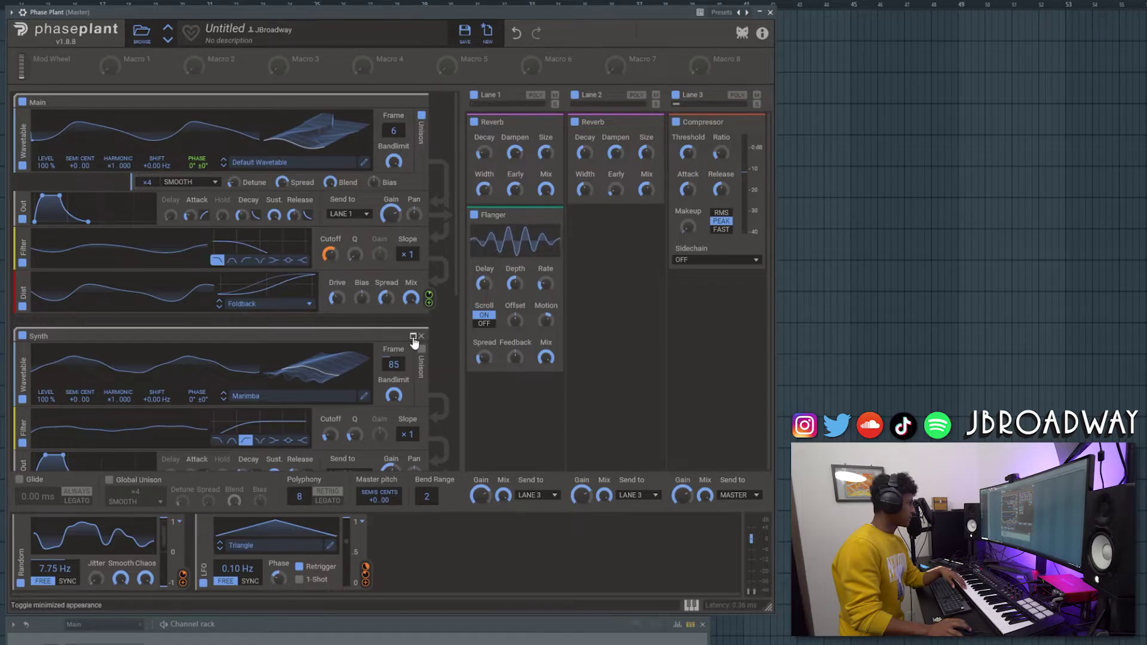
# Step: Collapse the Synth and Noise groups and disable both to isolate the Main group
pyautogui.click(413, 336)
pyautogui.click(414, 377)
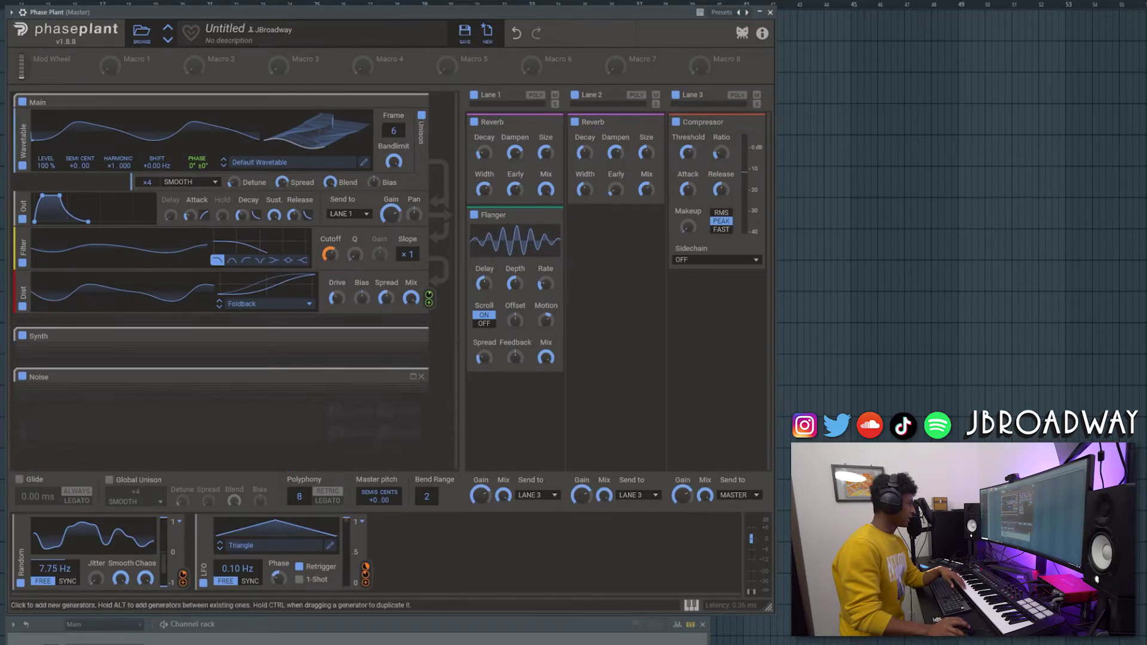
pyautogui.click(23, 377)
pyautogui.click(22, 336)
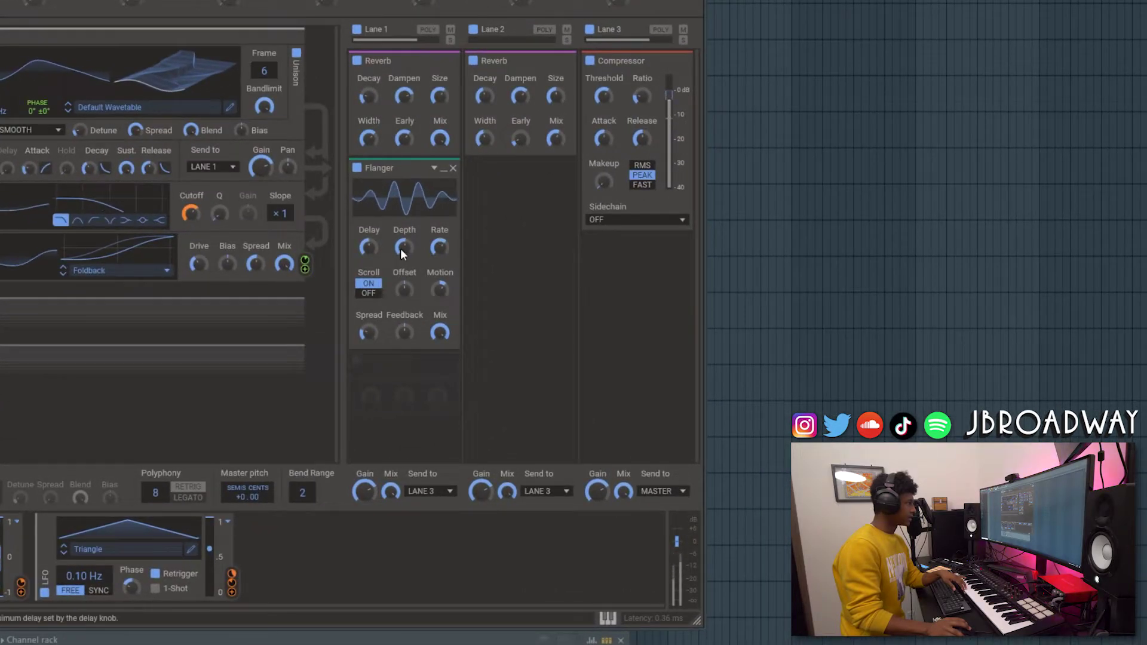
# Step: Shape the Lane 1 Flanger by adjusting its Depth, Offset, Rate, Motion and Feedback
pyautogui.moveTo(401, 249); pyautogui.dragTo(401, 213)
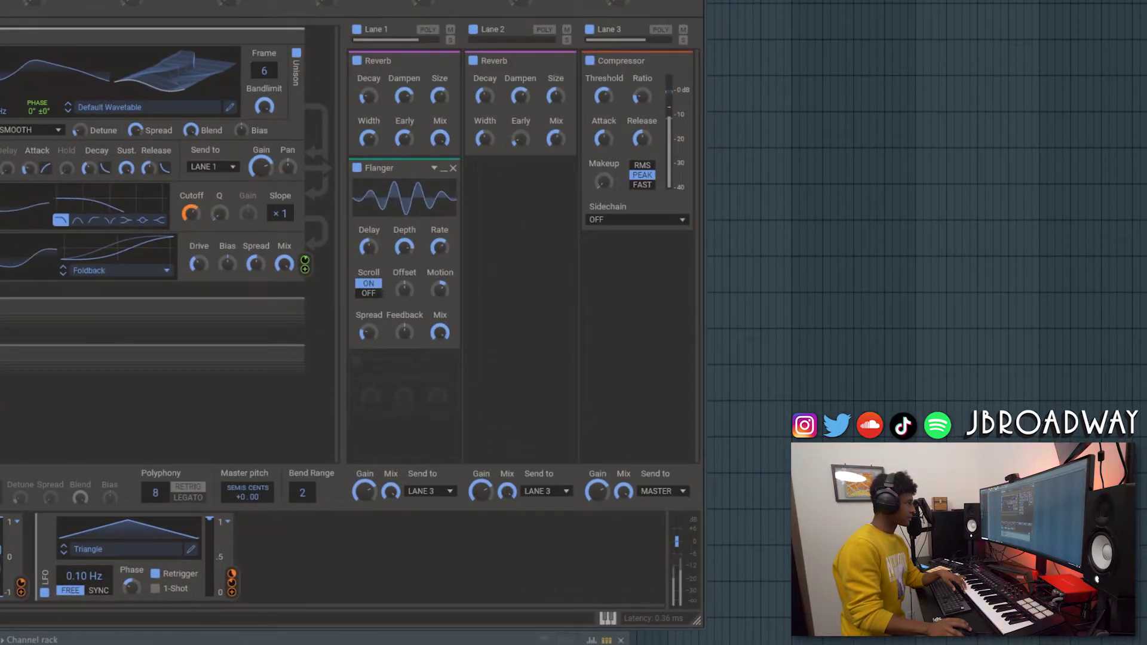
pyautogui.moveTo(404, 333); pyautogui.dragTo(404, 325)
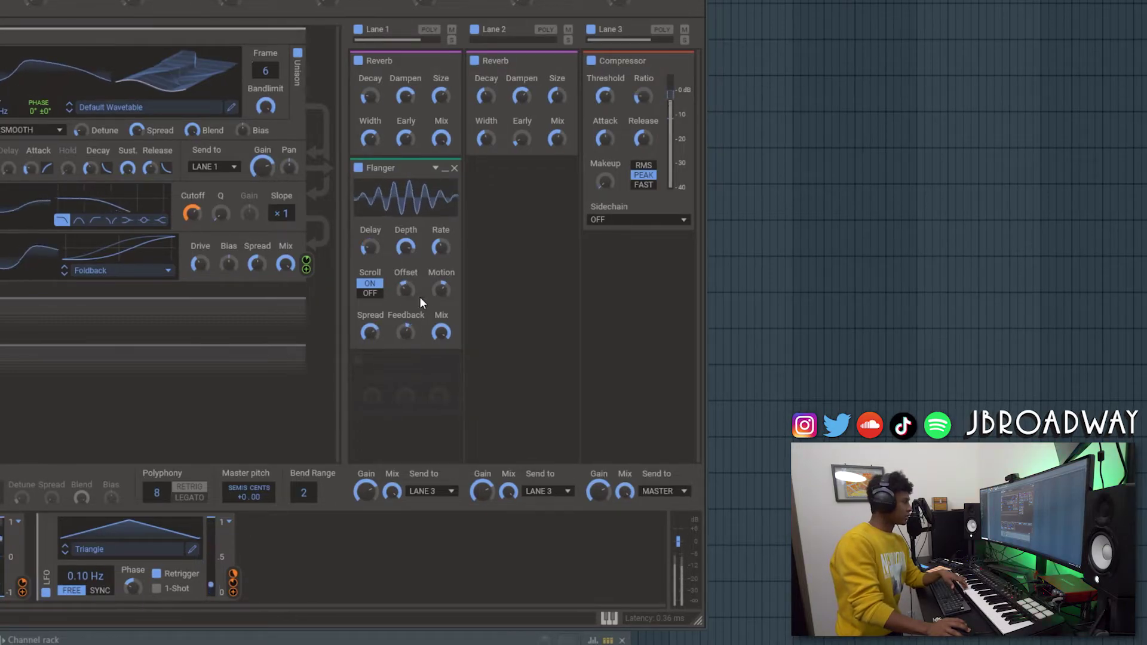
pyautogui.moveTo(440, 290); pyautogui.dragTo(440, 283)
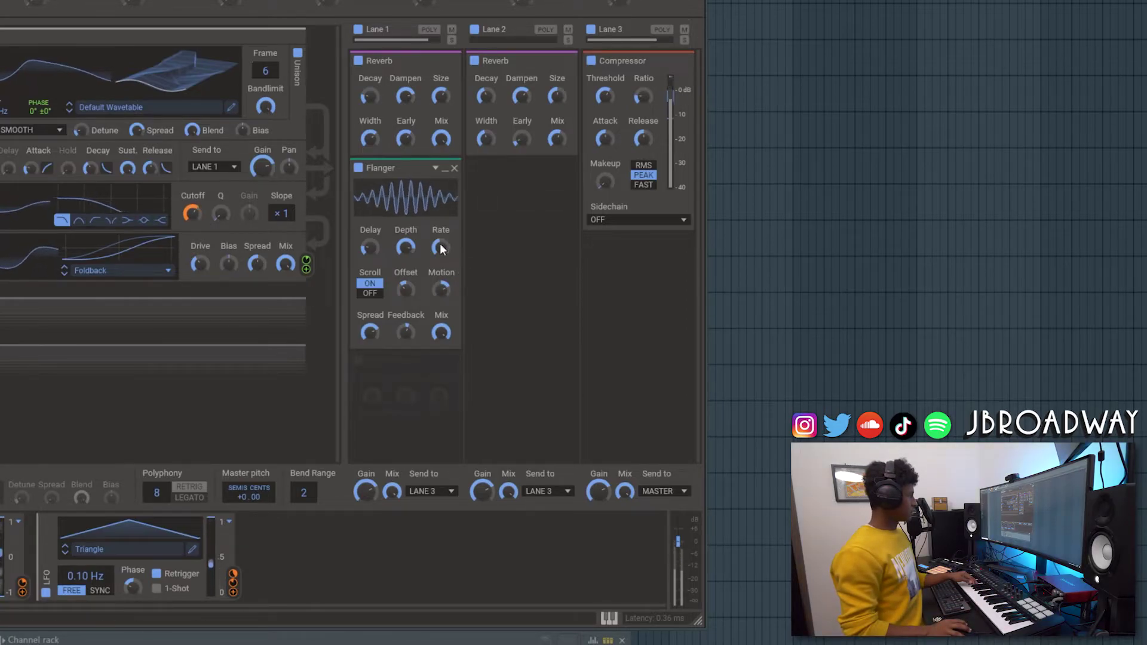
pyautogui.moveTo(440, 249); pyautogui.dragTo(406, 281)
pyautogui.moveTo(441, 247); pyautogui.dragTo(441, 251)
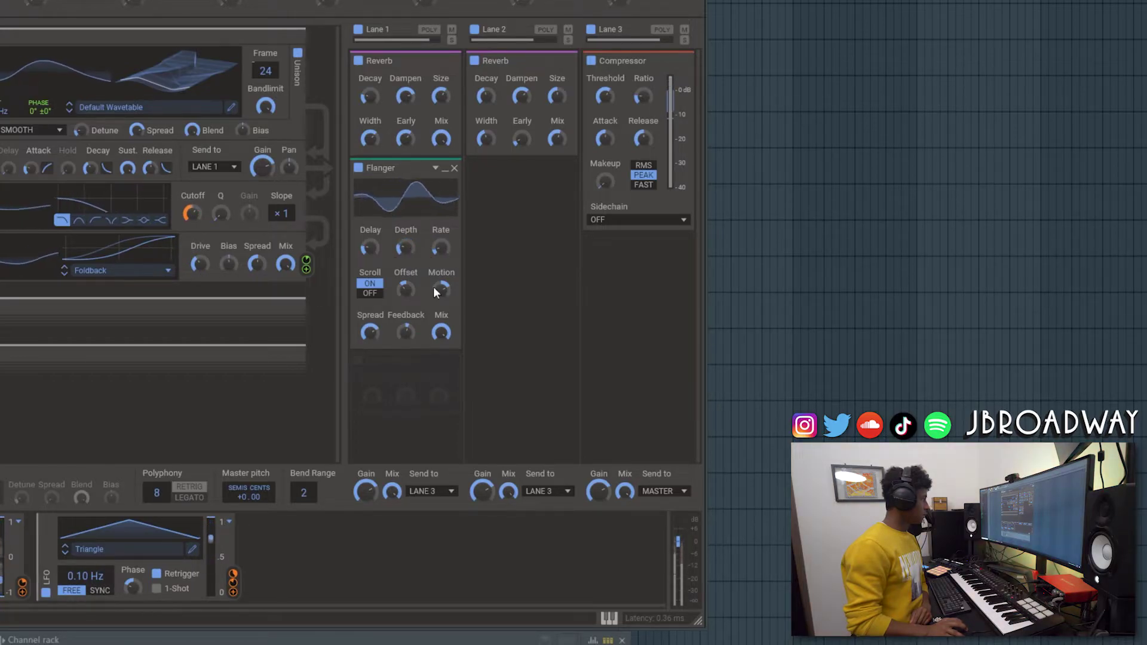
pyautogui.moveTo(435, 293); pyautogui.dragTo(435, 294)
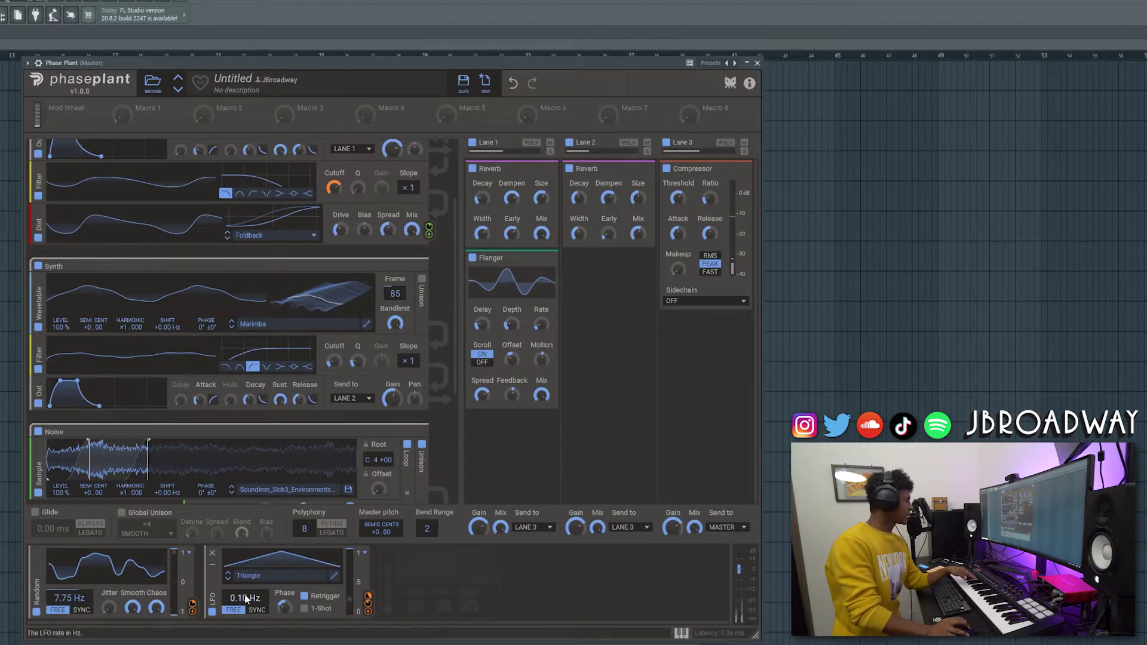
# Step: Assign the LFO to the Drive of the Main group's Foldback distortion and adjust the modulation amount
pyautogui.moveTo(368, 612); pyautogui.dragTo(316, 173)
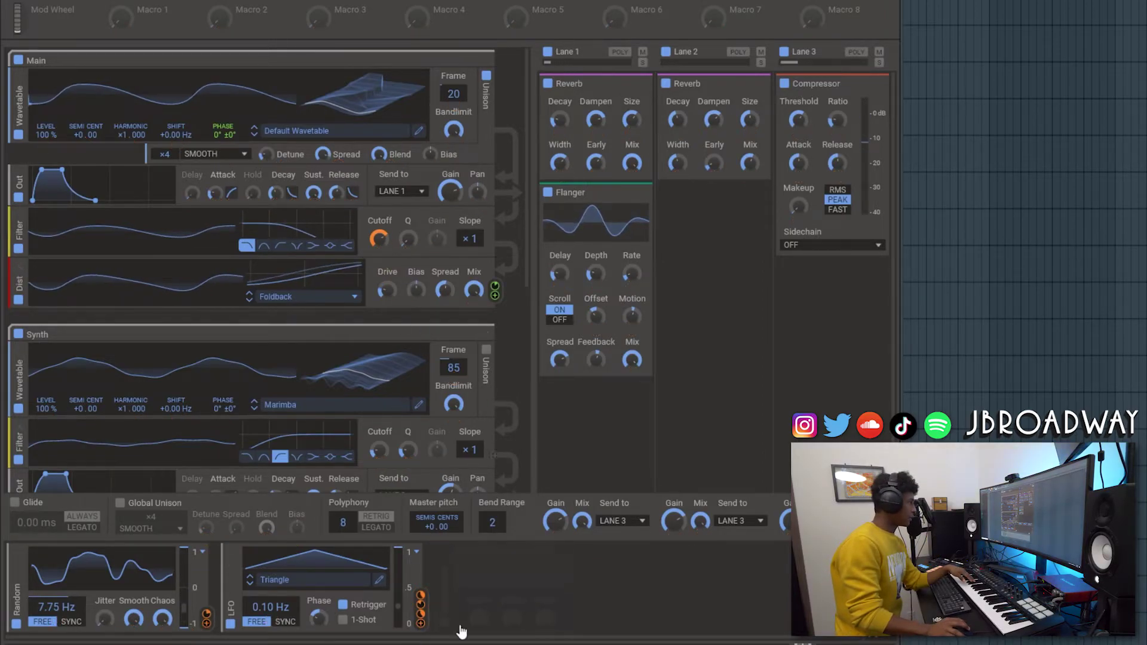
pyautogui.moveTo(420, 626); pyautogui.dragTo(405, 329)
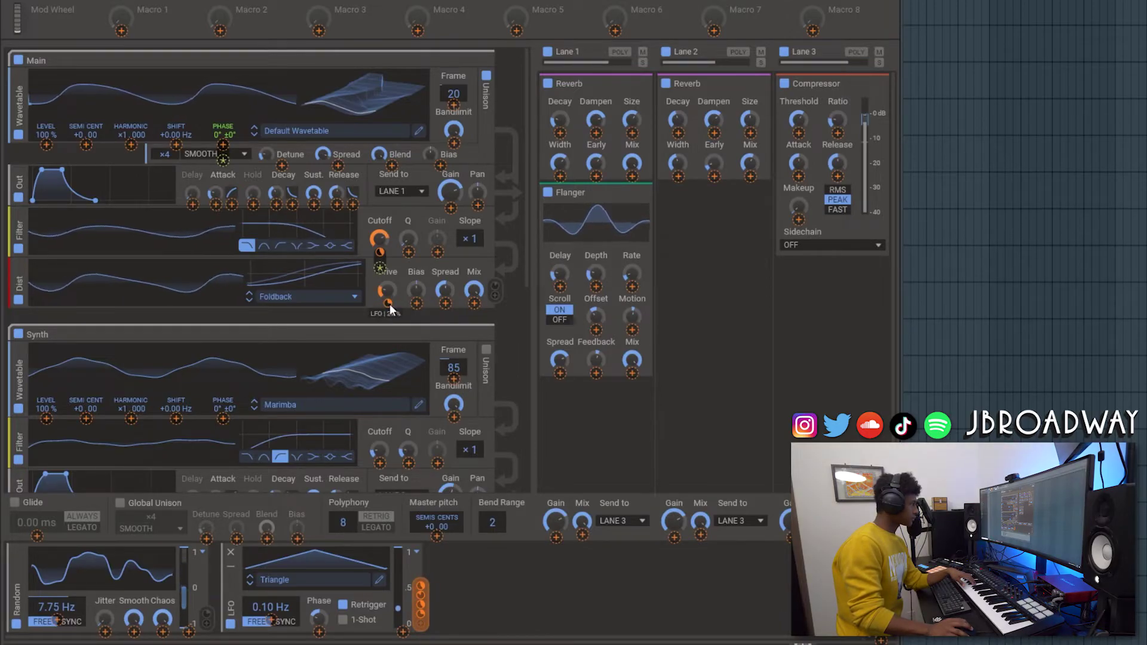
pyautogui.moveTo(391, 309); pyautogui.dragTo(388, 307)
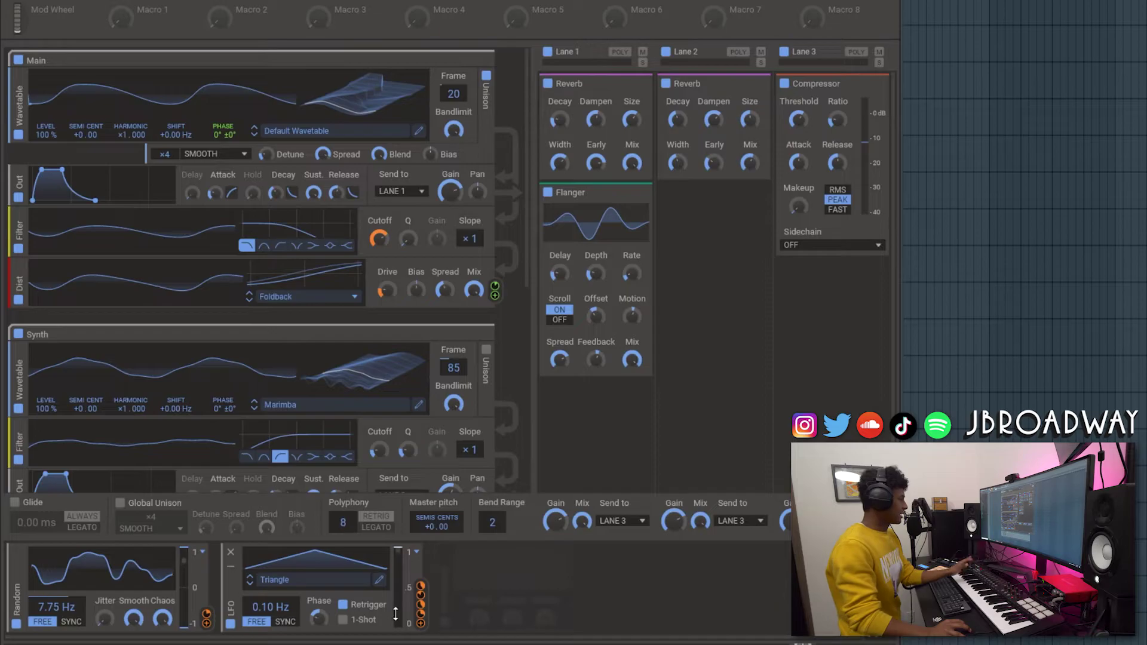
# Step: Assign the LFO to the Early amount of the Lane 1 Reverb and adjust the modulation amount
pyautogui.moveTo(598, 161); pyautogui.dragTo(599, 160)
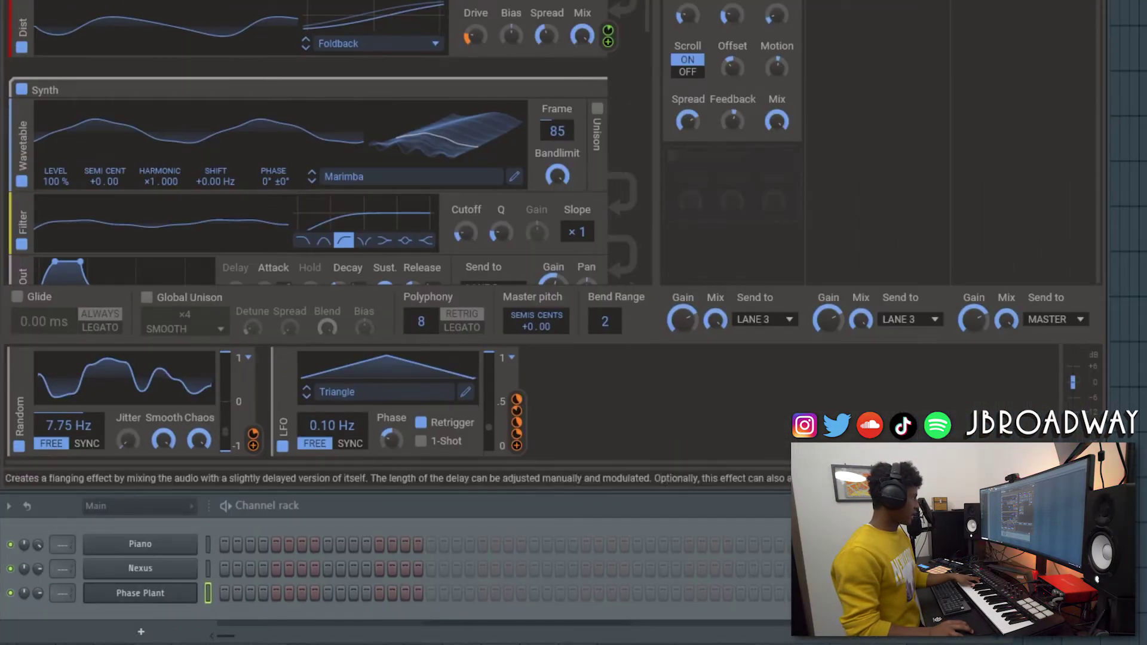
pyautogui.click(421, 624)
pyautogui.moveTo(732, 180); pyautogui.dragTo(733, 184)
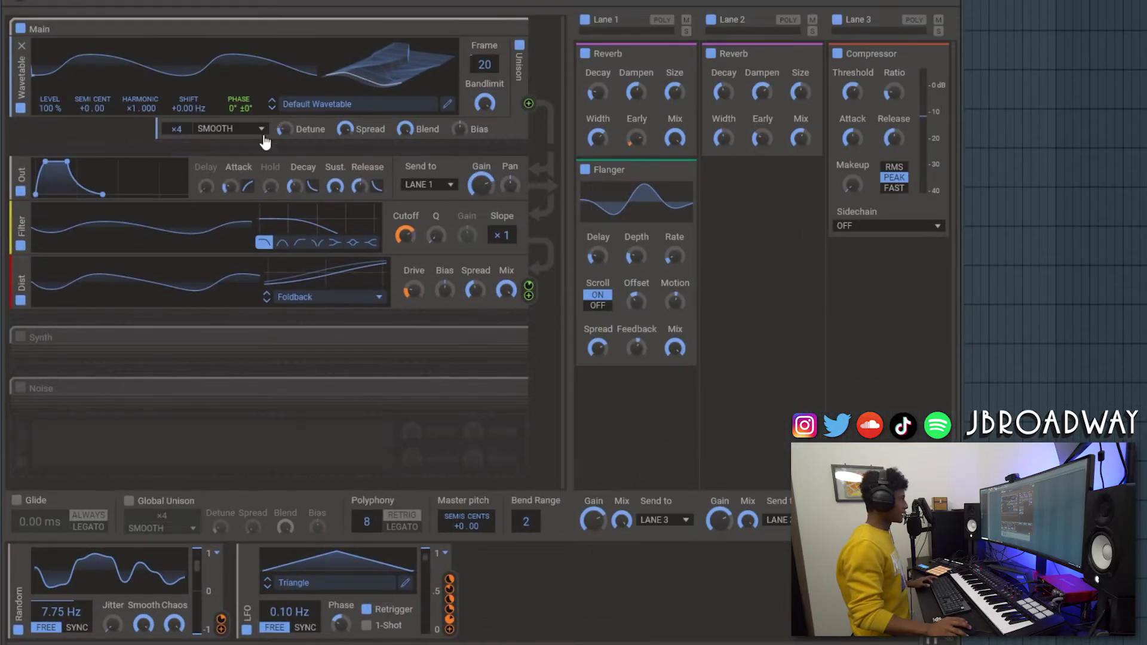
# Step: Insert a Filter between the Main group's wavetable and Output and set it to high pass
pyautogui.click(223, 151)
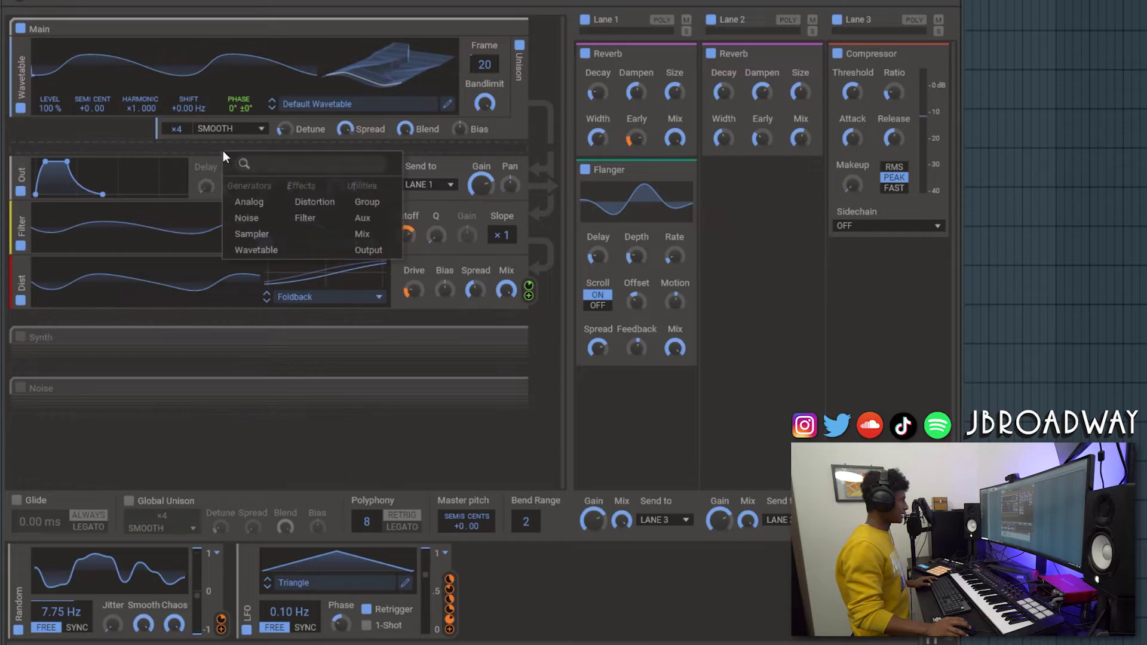
pyautogui.click(312, 219)
pyautogui.click(299, 182)
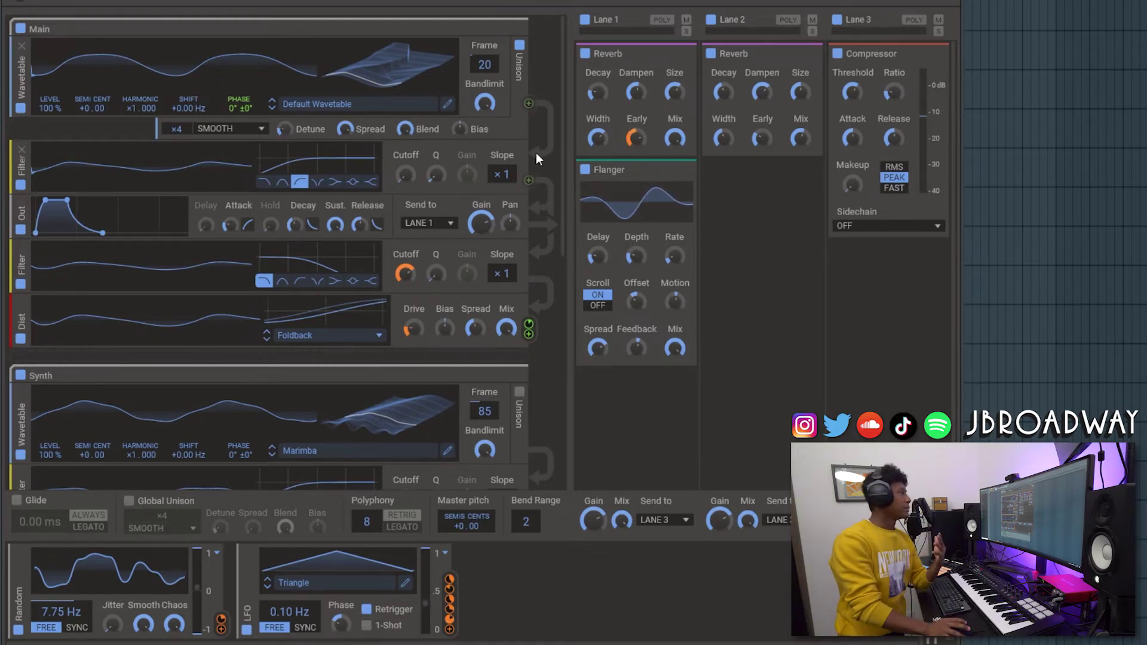
# Step: Add a new group between the Main and Synth groups and name it Sub
pyautogui.click(328, 365)
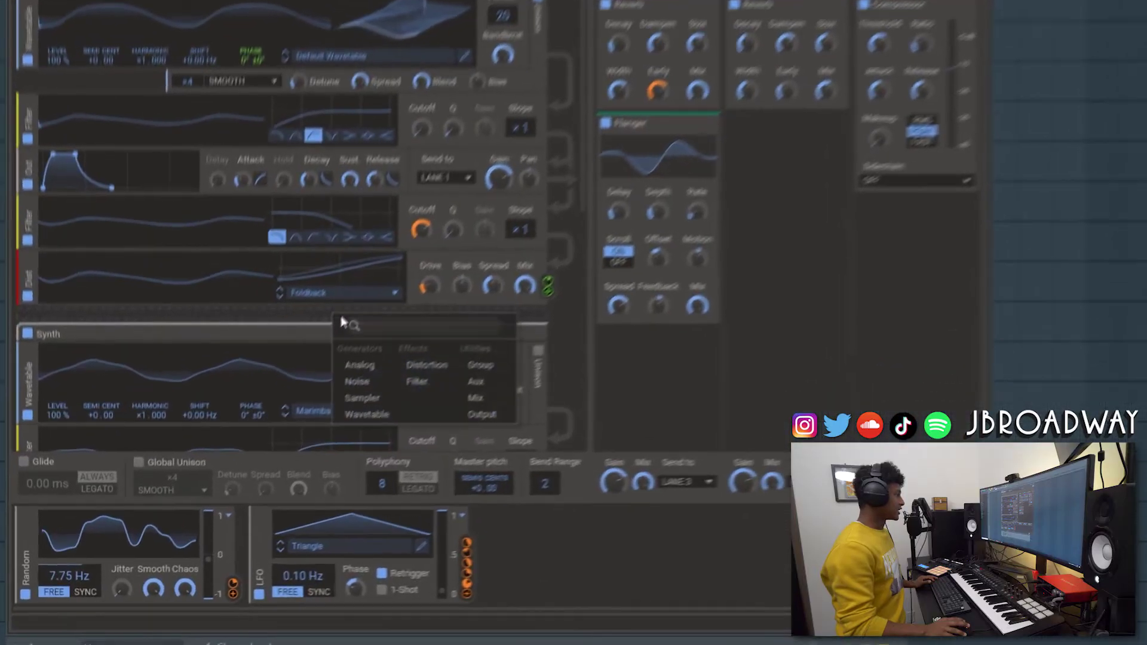
pyautogui.click(480, 365)
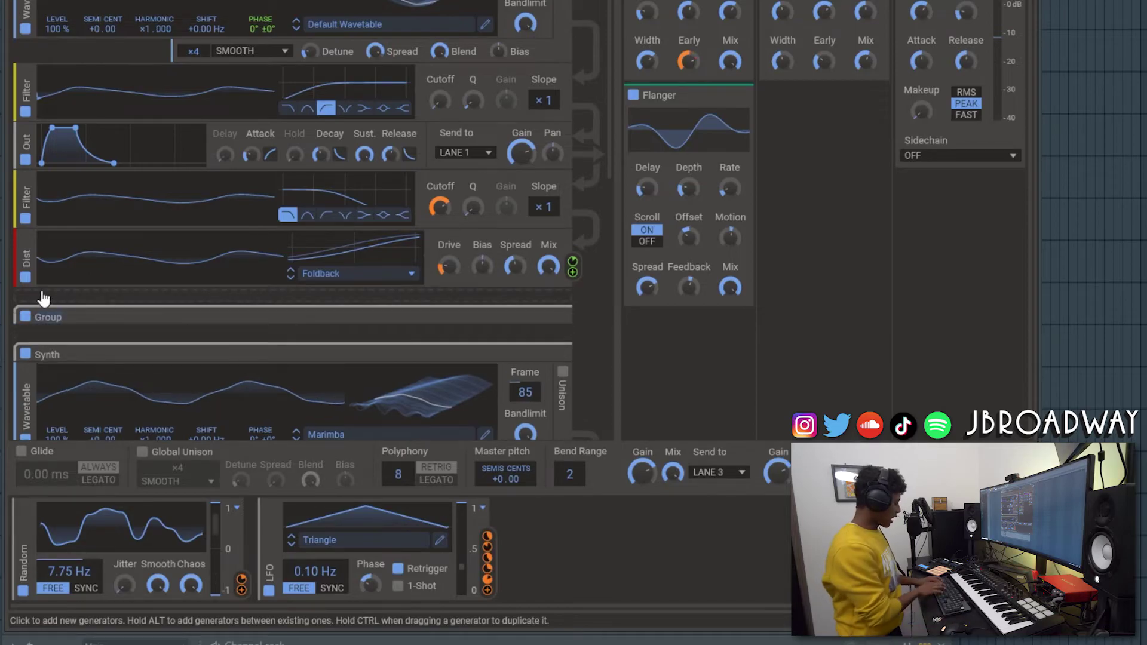
pyautogui.scroll(-4, 195, 355)
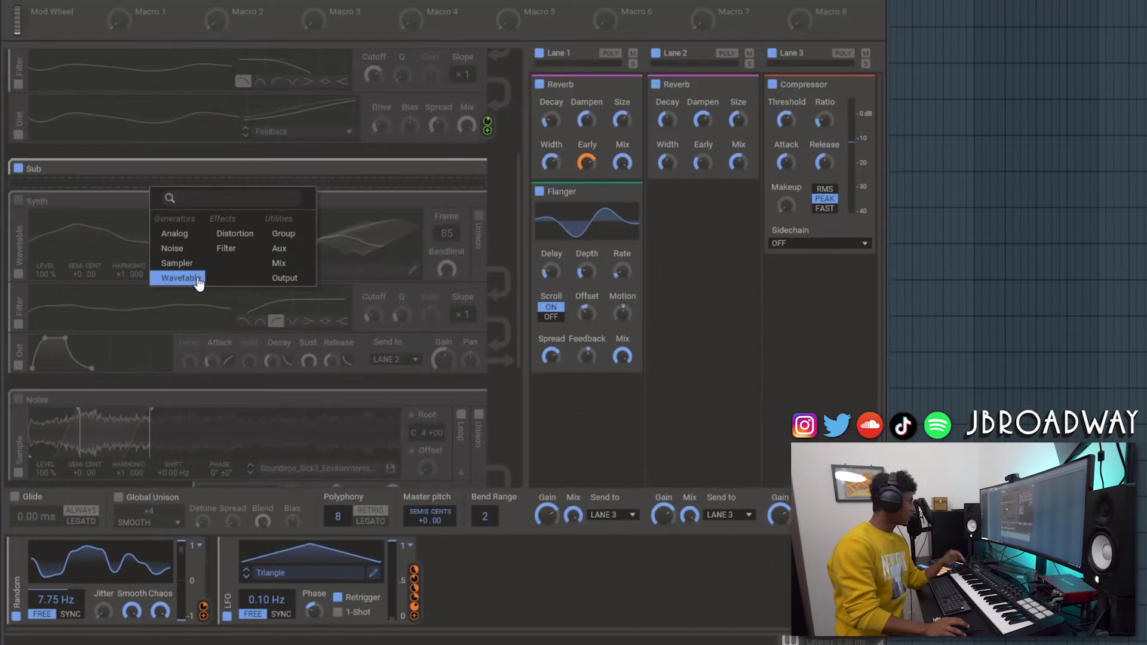
# Step: Add a Wavetable generator and an Output to the Sub group and send the Output to Lane 2
pyautogui.click(198, 280)
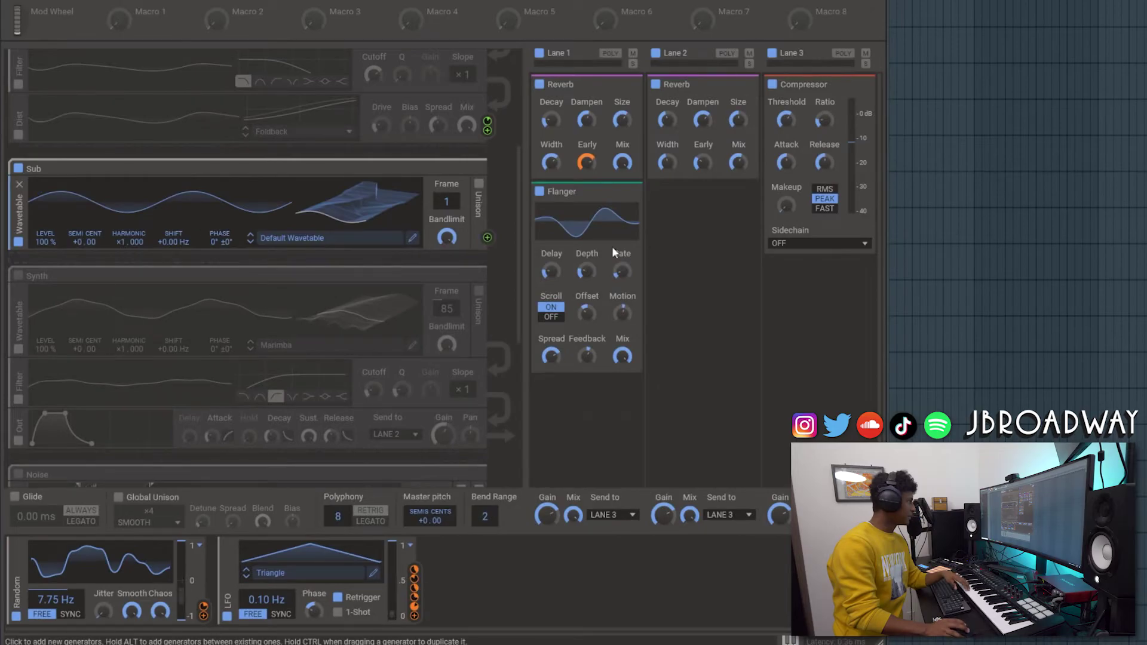
pyautogui.click(304, 252)
pyautogui.click(437, 349)
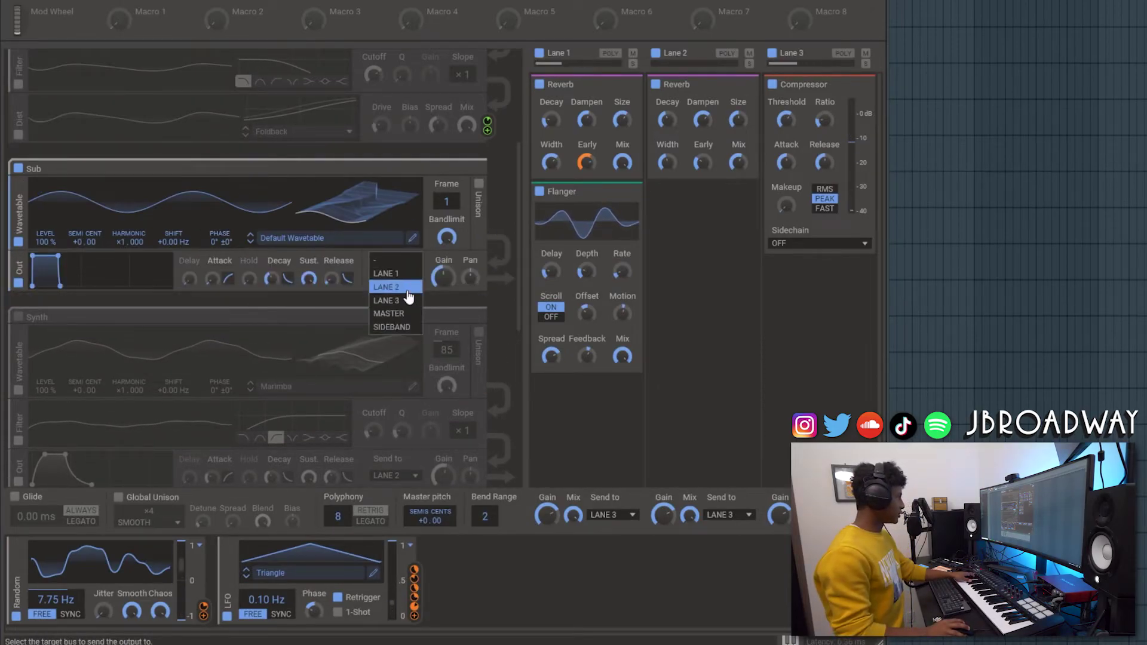
pyautogui.click(408, 288)
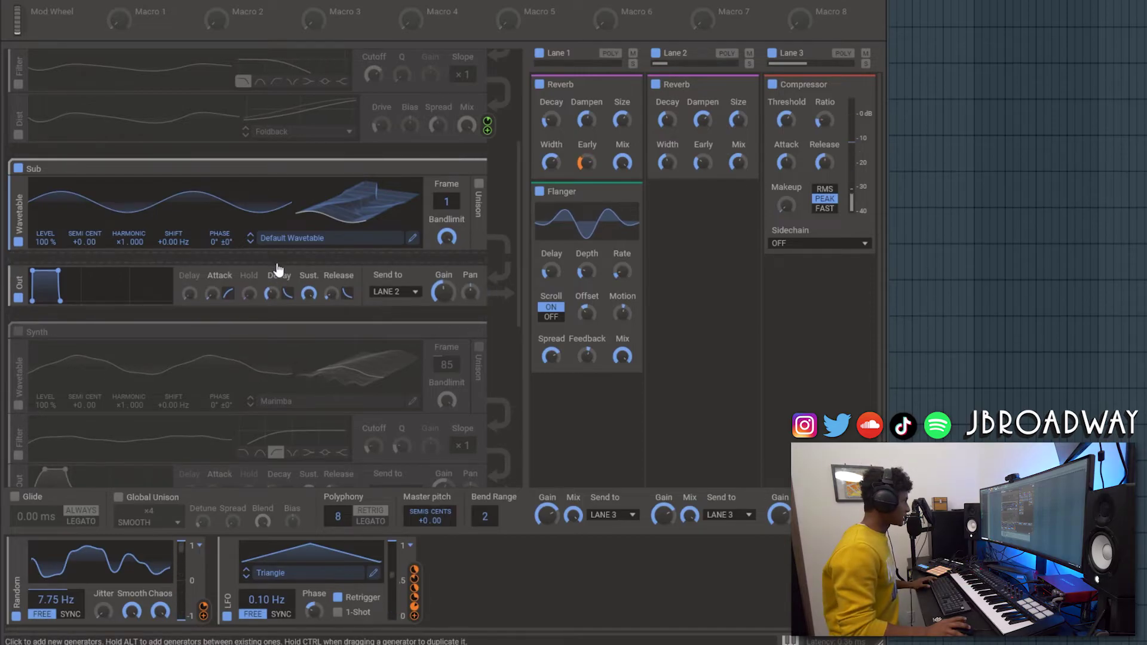
# Step: Insert two Filter modules between the Sub group's wavetable and its Output
pyautogui.keyDown('alt'); pyautogui.click(278, 267); pyautogui.keyUp('alt')
pyautogui.click(358, 325)
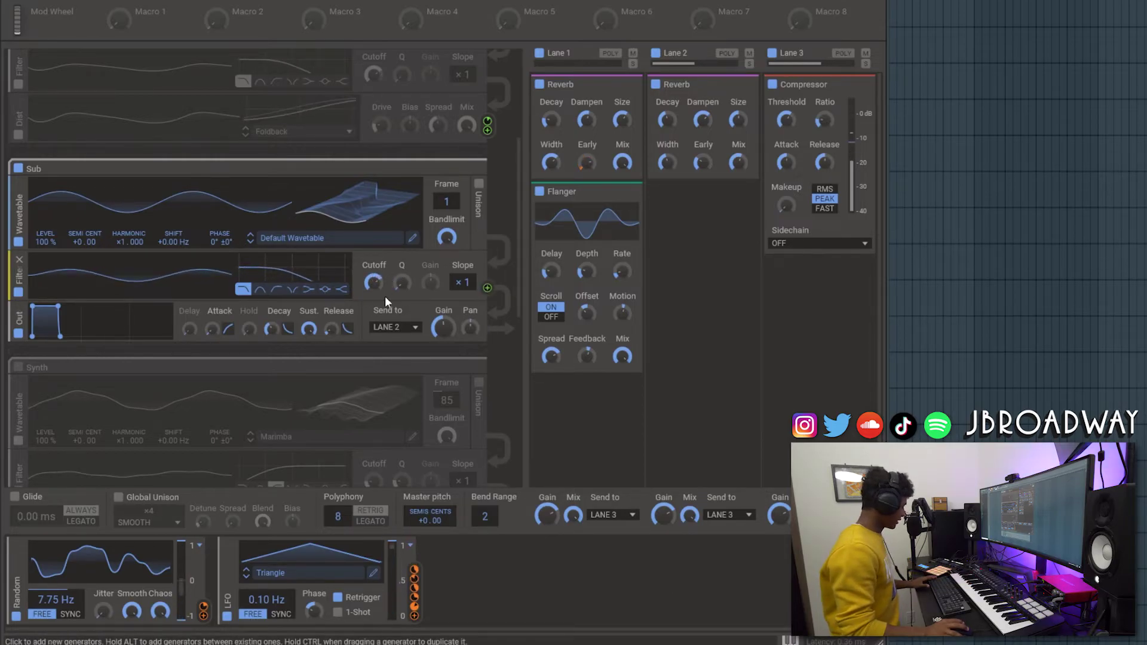
pyautogui.keyDown('alt'); pyautogui.click(388, 313); pyautogui.keyUp('alt')
pyautogui.click(463, 376)
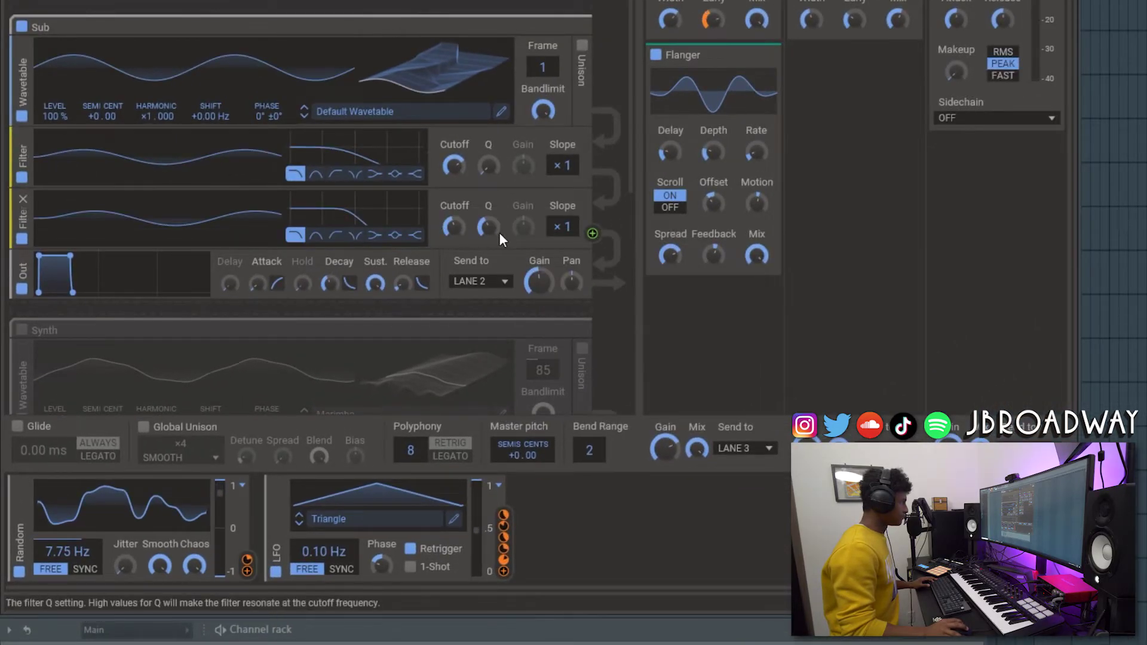
# Step: Set the Sub group's second filter to high pass with a ×6 slope and 20.0 Hz cutoff, and lower its Q
pyautogui.click(335, 235)
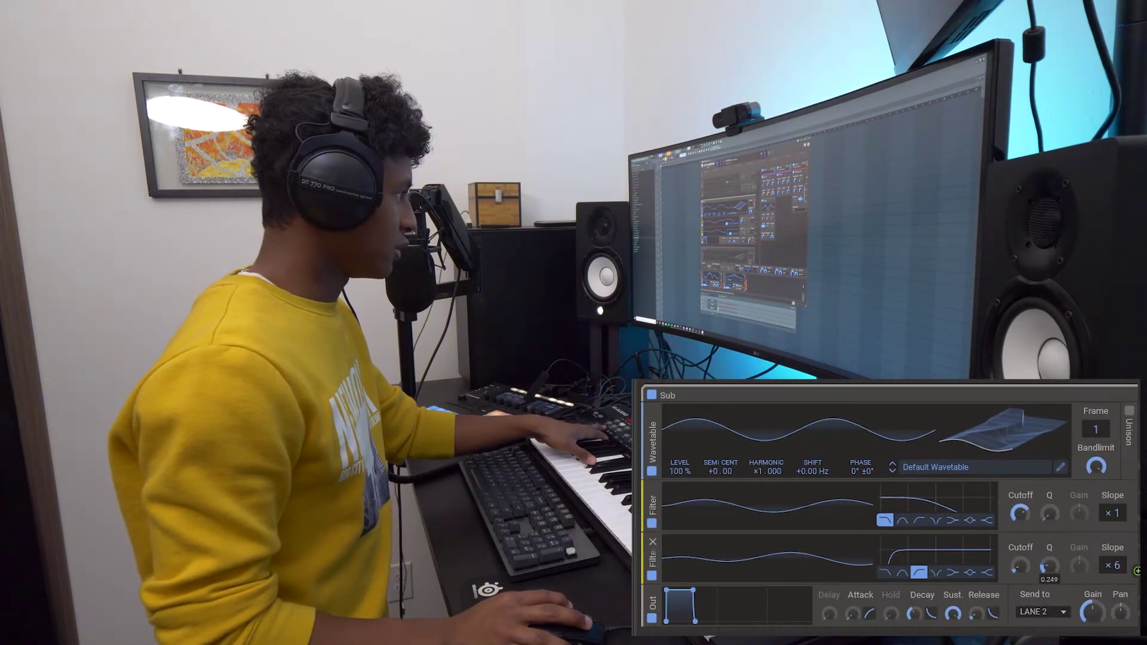
pyautogui.moveTo(1023, 564); pyautogui.dragTo(1023, 571)
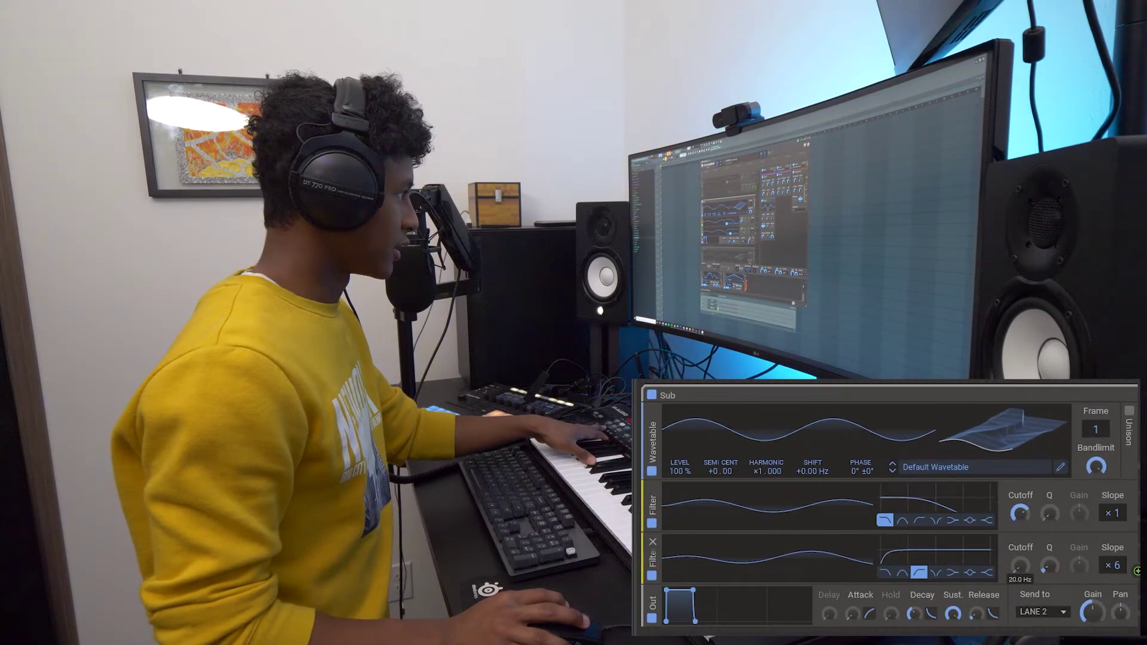
pyautogui.moveTo(1047, 566); pyautogui.dragTo(1047, 584)
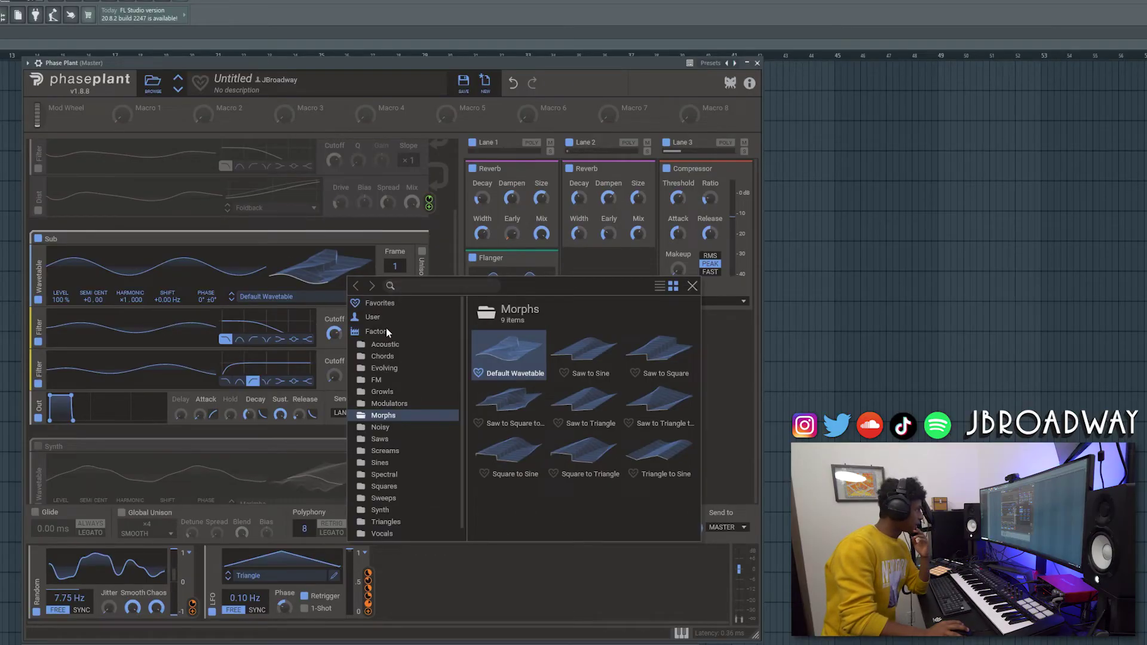
# Step: Load the AM Sine wavetable from the favorites into the Sub group's wavetable generator
pyautogui.click(378, 331)
pyautogui.click(380, 303)
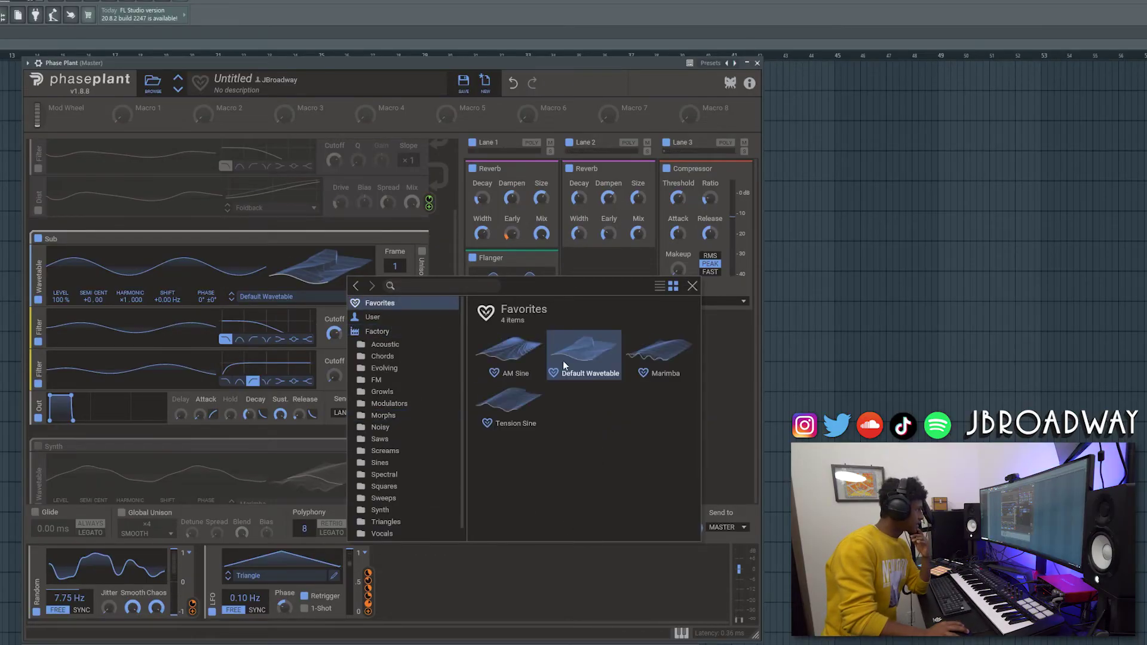
pyautogui.click(509, 351)
pyautogui.click(692, 287)
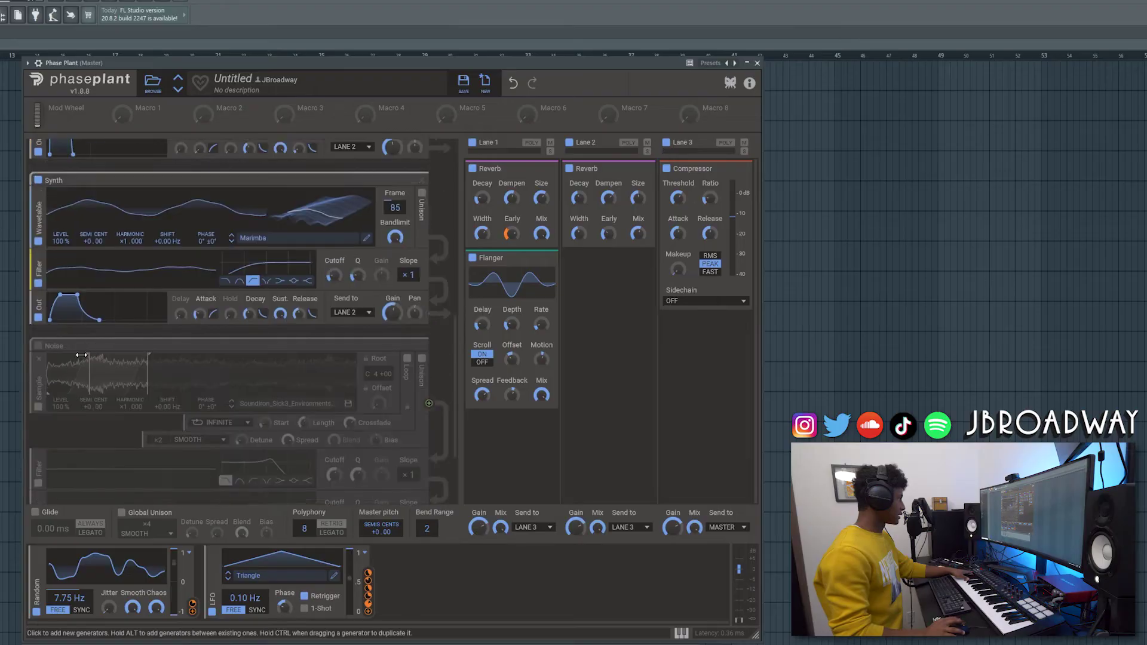
# Step: Add a Slice EQ effect below the Compressor in Lane 3
pyautogui.scroll(-3, 34, 252)
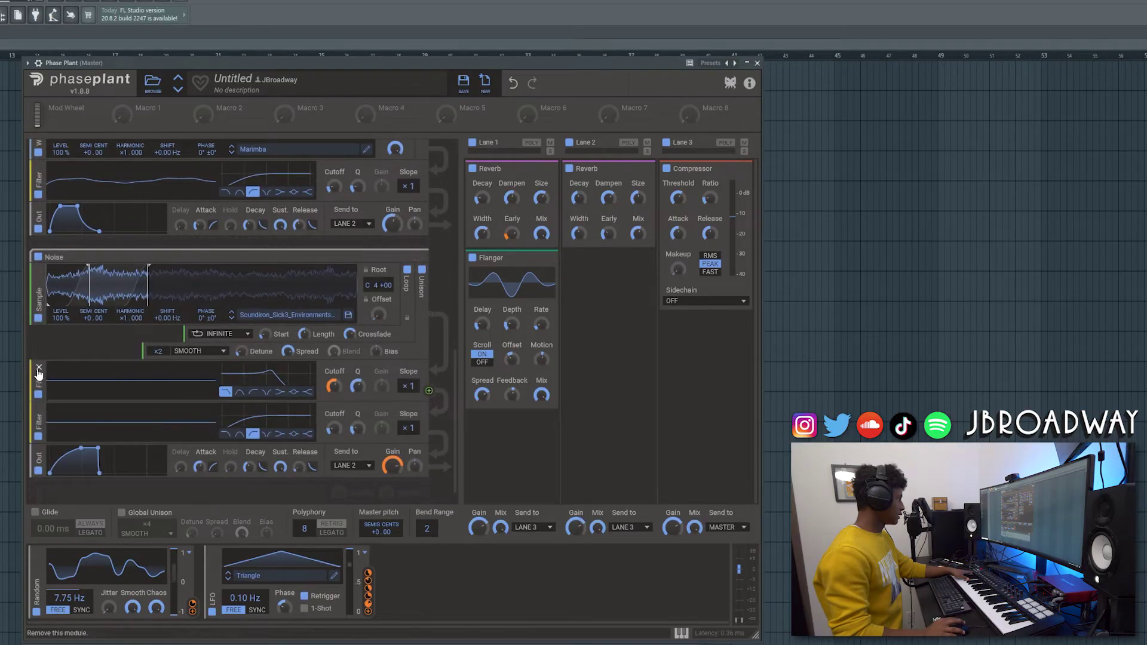
pyautogui.scroll(5, 124, 347)
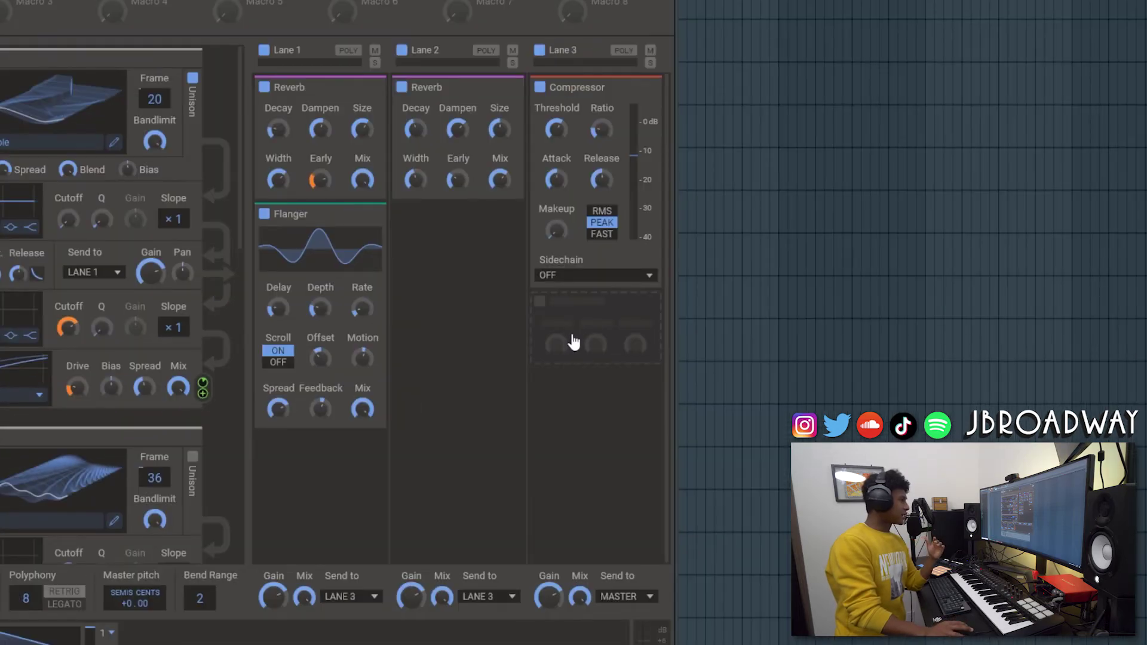
pyautogui.click(574, 342)
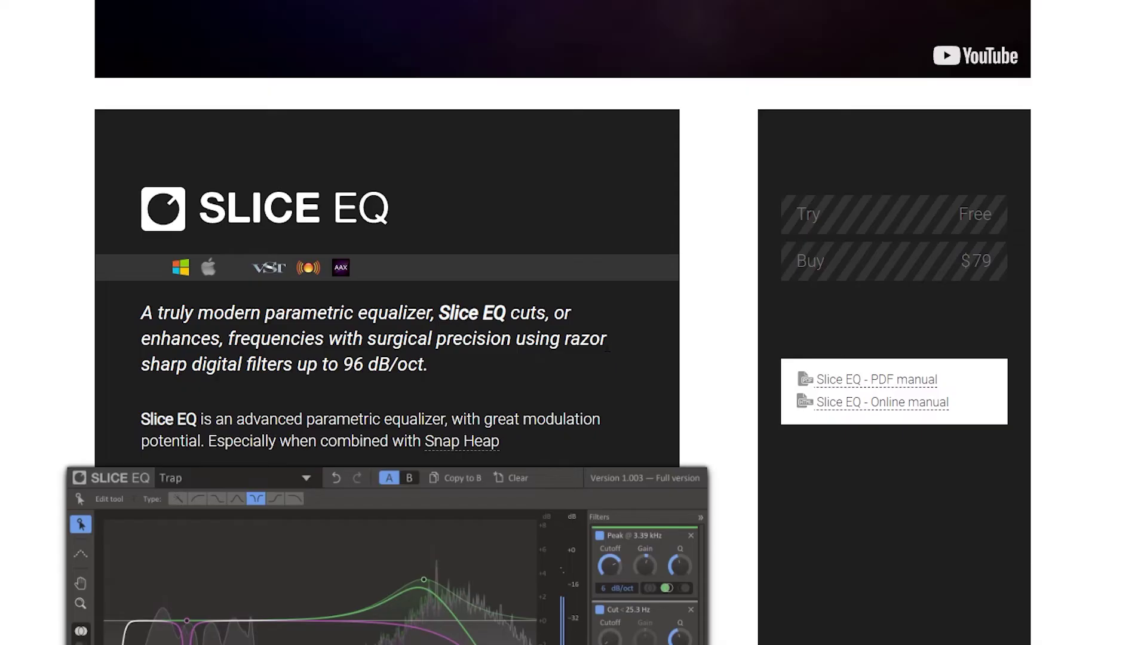
pyautogui.scroll(-2, 623, 353)
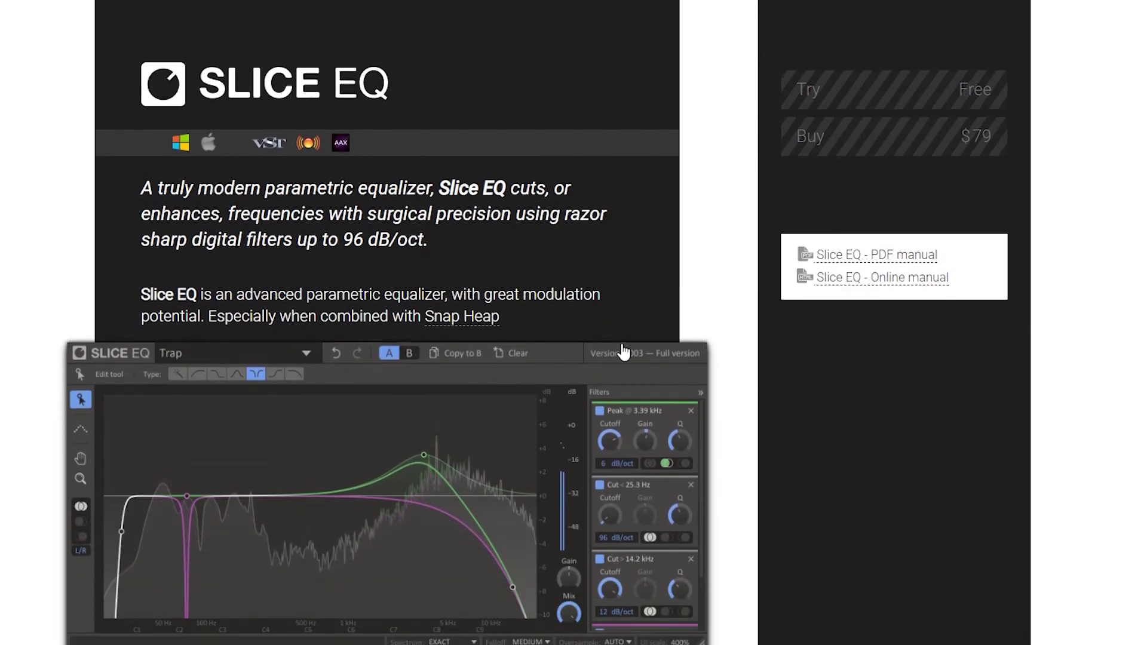
pyautogui.scroll(-1, 624, 353)
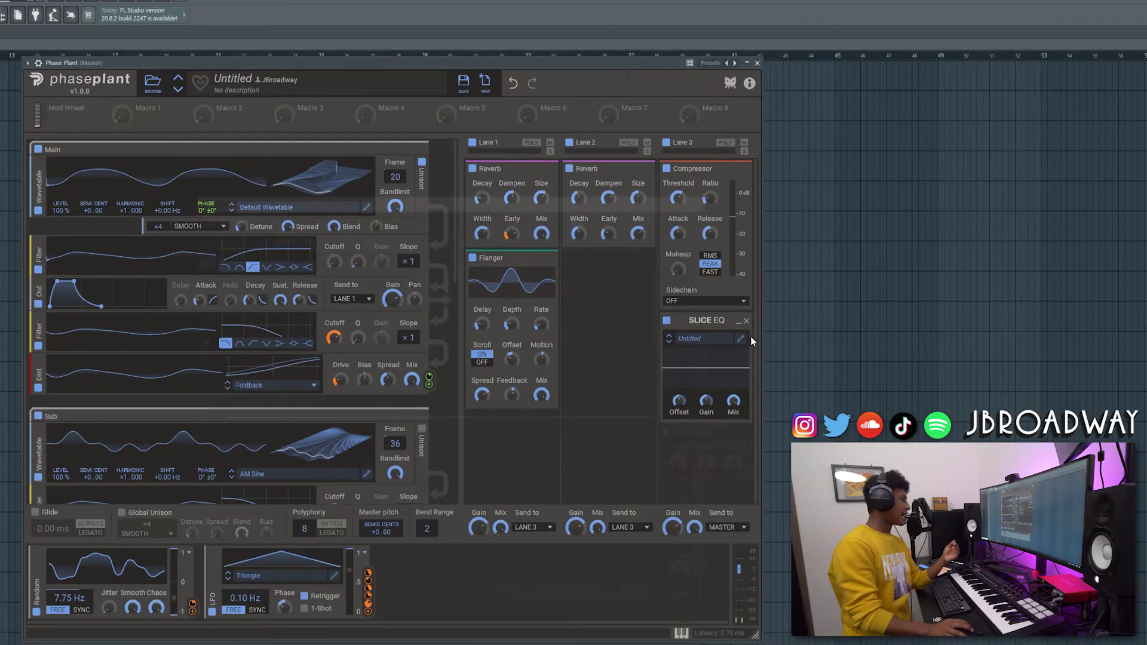
# Step: In the Slice EQ editor, boost about 5 dB around 5 kHz and cut about 1 dB around 280 Hz
pyautogui.click(742, 339)
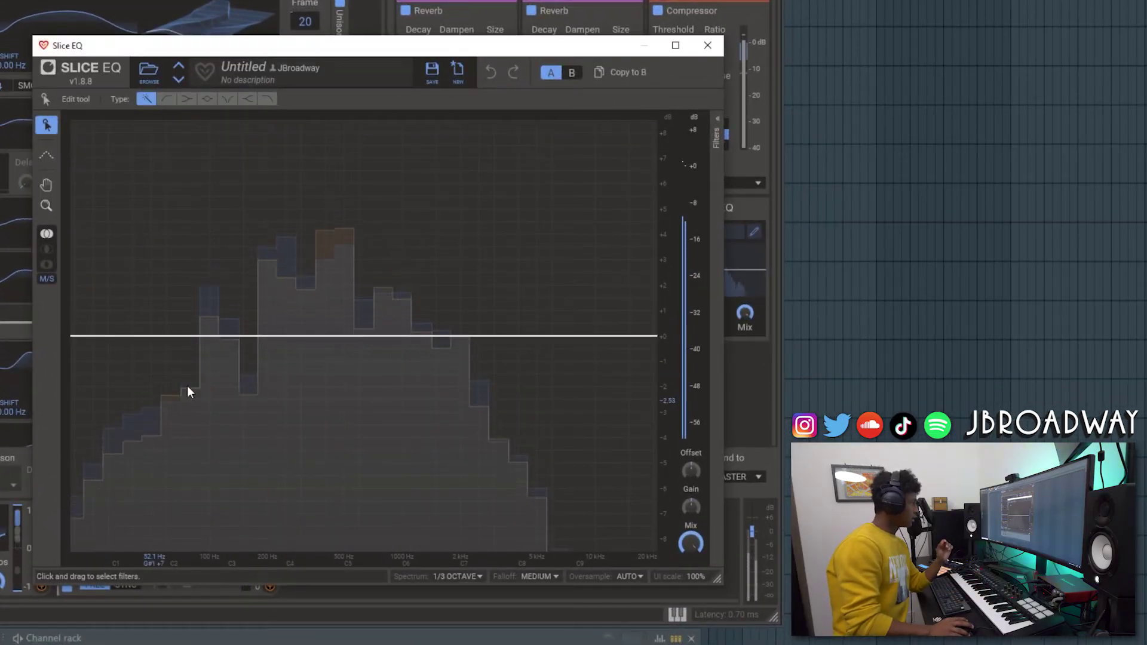
pyautogui.moveTo(573, 339); pyautogui.dragTo(540, 179)
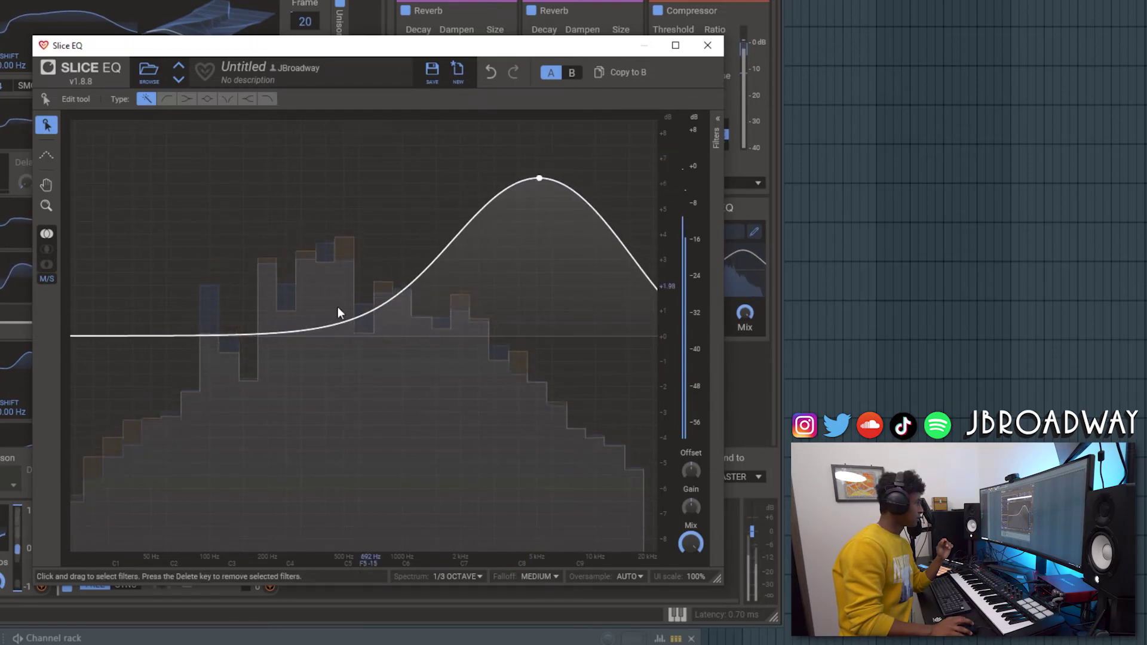
pyautogui.moveTo(305, 335); pyautogui.dragTo(305, 409)
pyautogui.moveTo(552, 180); pyautogui.dragTo(539, 206)
pyautogui.moveTo(302, 399); pyautogui.dragTo(295, 360)
# Step: Add a low-cut filter at about 30 Hz in Slice EQ and adjust its Q
pyautogui.click(81, 336)
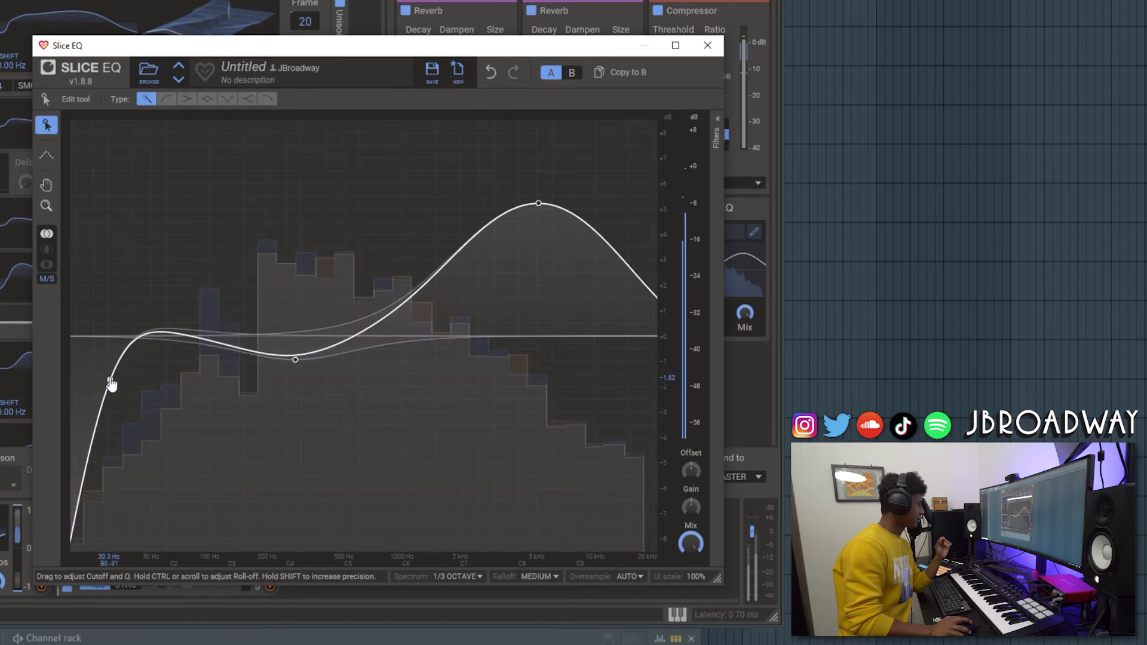
pyautogui.moveTo(102, 339); pyautogui.dragTo(109, 340)
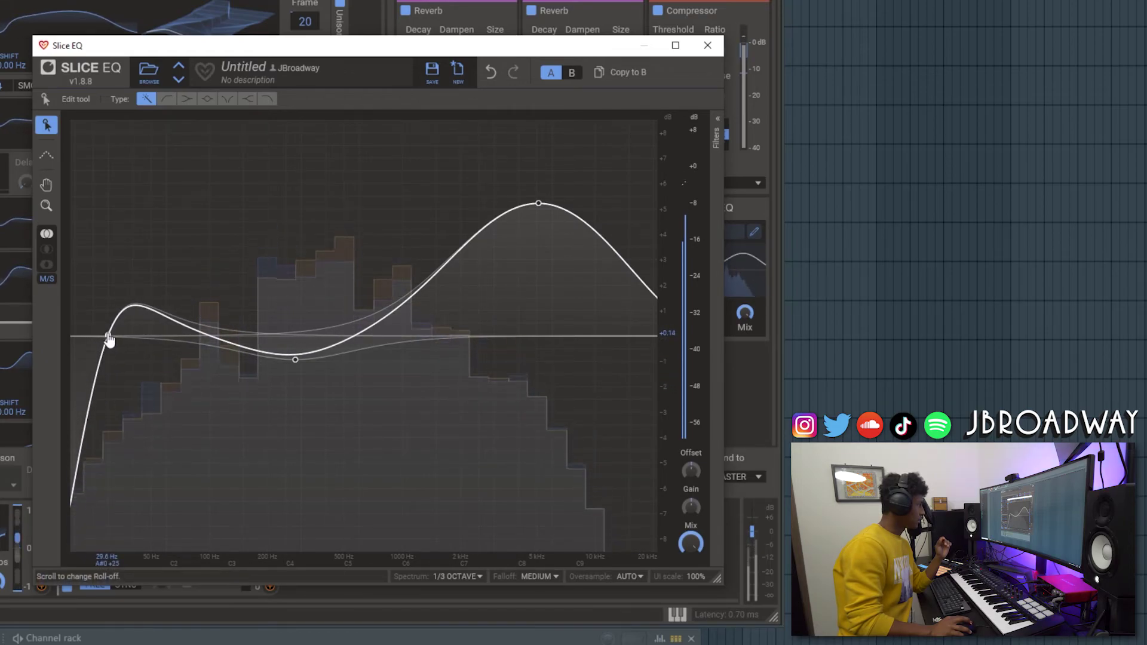